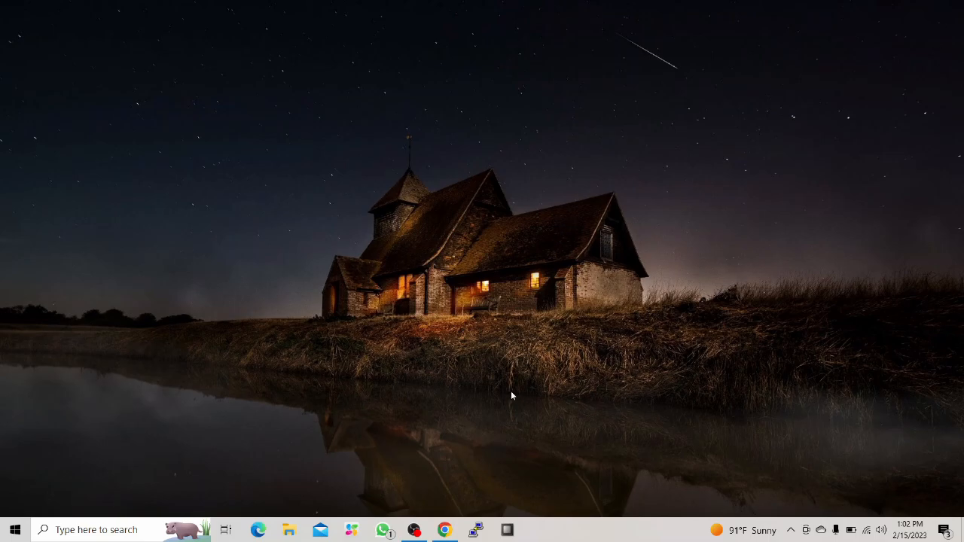
Review the GlobalProtect gateways list in the PAN-OS web interface.
{"action": "left_click", "coordinate": [444, 529]}
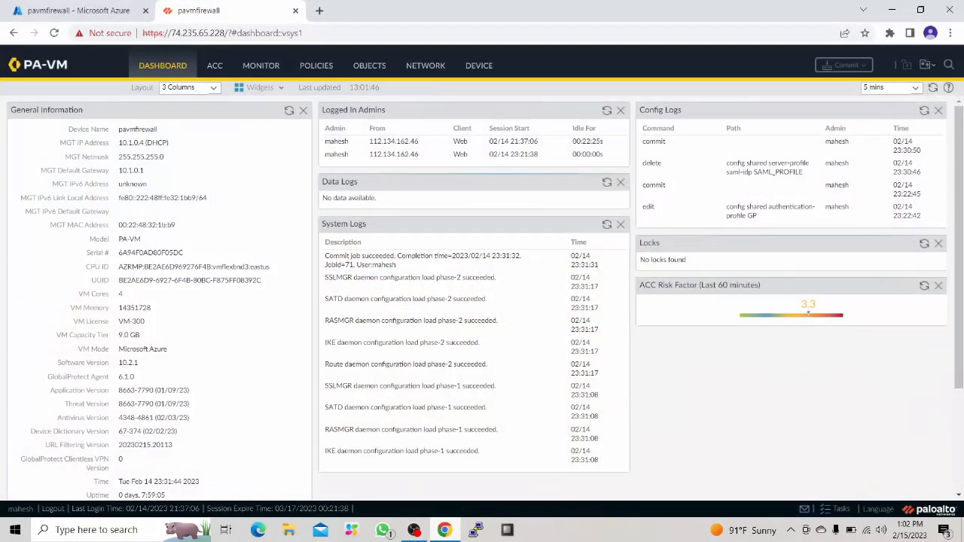
{"action": "left_click", "coordinate": [426, 66]}
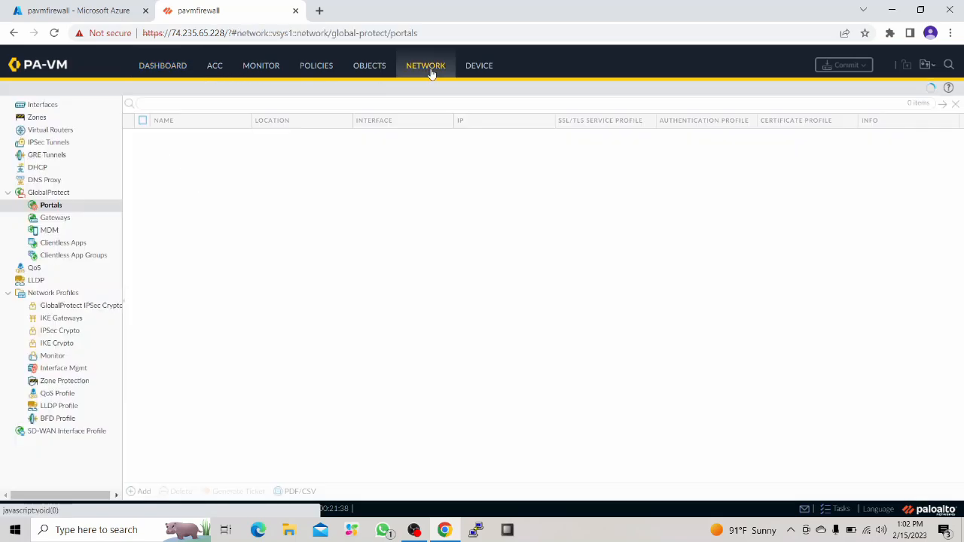
{"action": "left_click", "coordinate": [64, 217]}
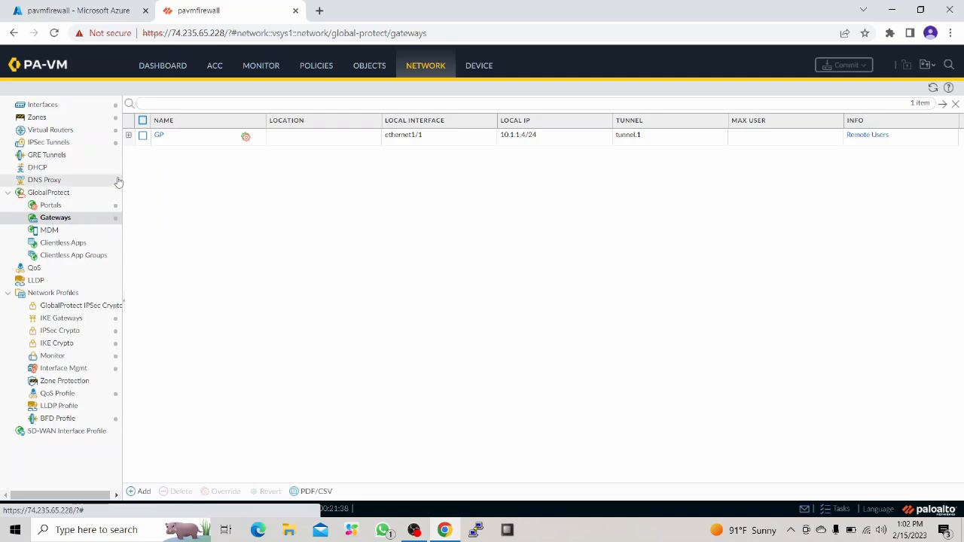
Inspect the SAML Identity Provider profiles and GP authentication profile unchanged, then return to the Azure VM page.
{"action": "left_click", "coordinate": [479, 67]}
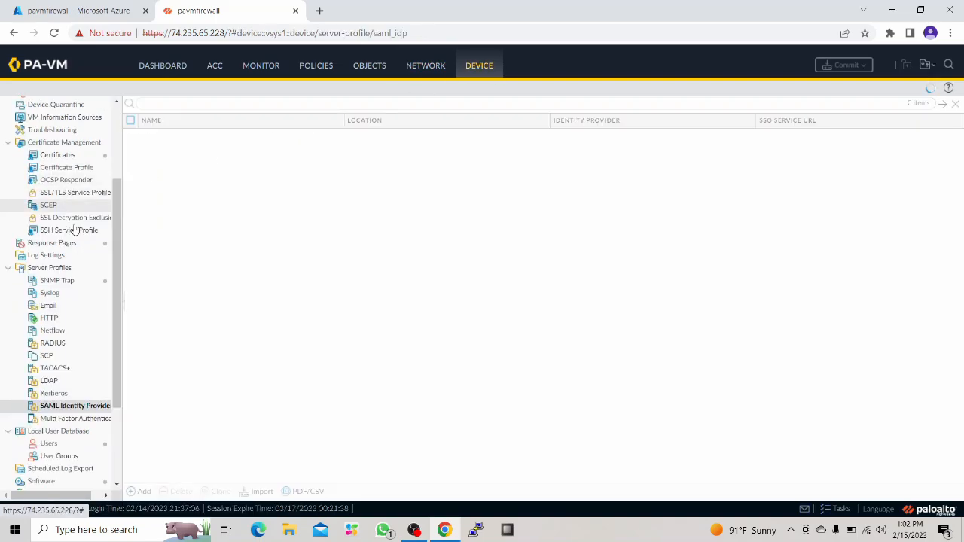
{"action": "scroll", "coordinate": [95, 258], "scroll_direction": "up", "scroll_amount": 3}
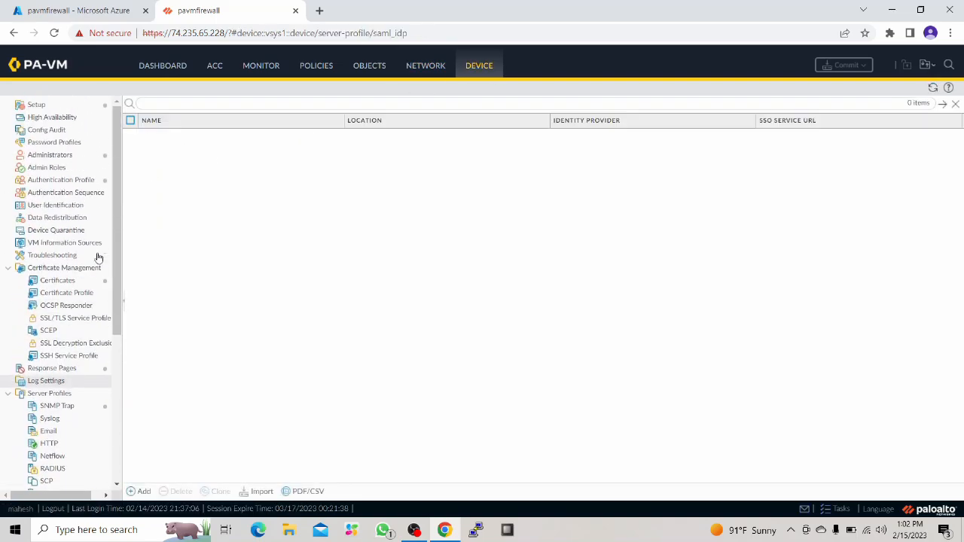
{"action": "left_click", "coordinate": [81, 179]}
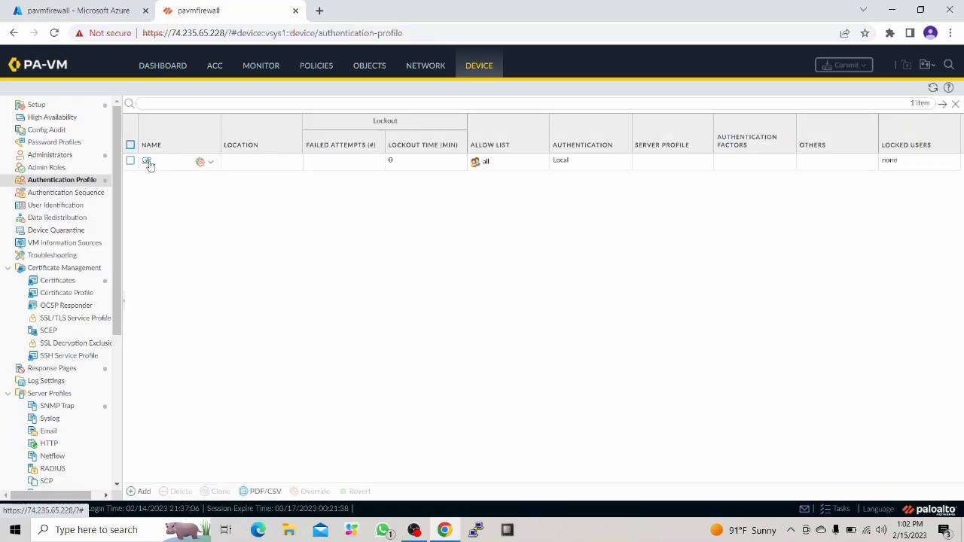
{"action": "left_click", "coordinate": [148, 163]}
{"action": "left_click", "coordinate": [638, 366]}
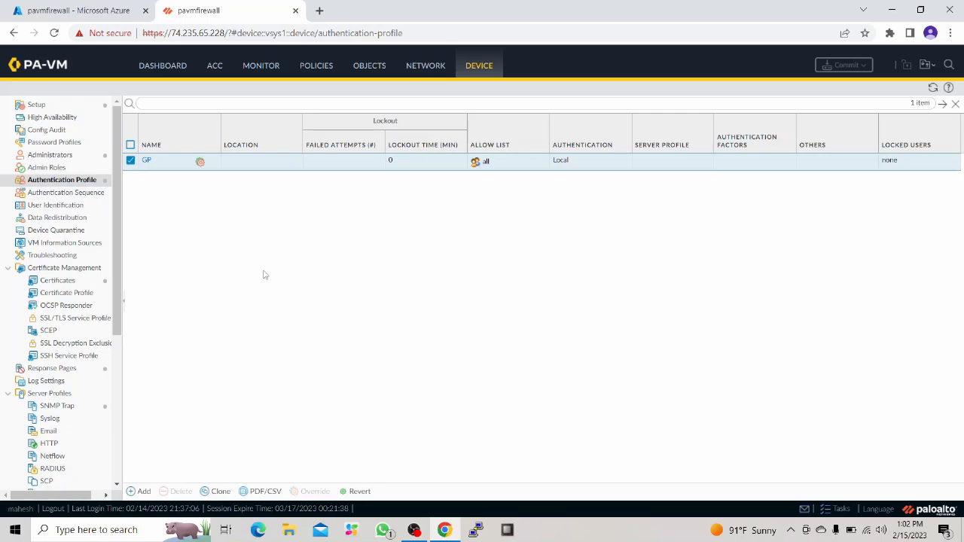
{"action": "left_click", "coordinate": [118, 9]}
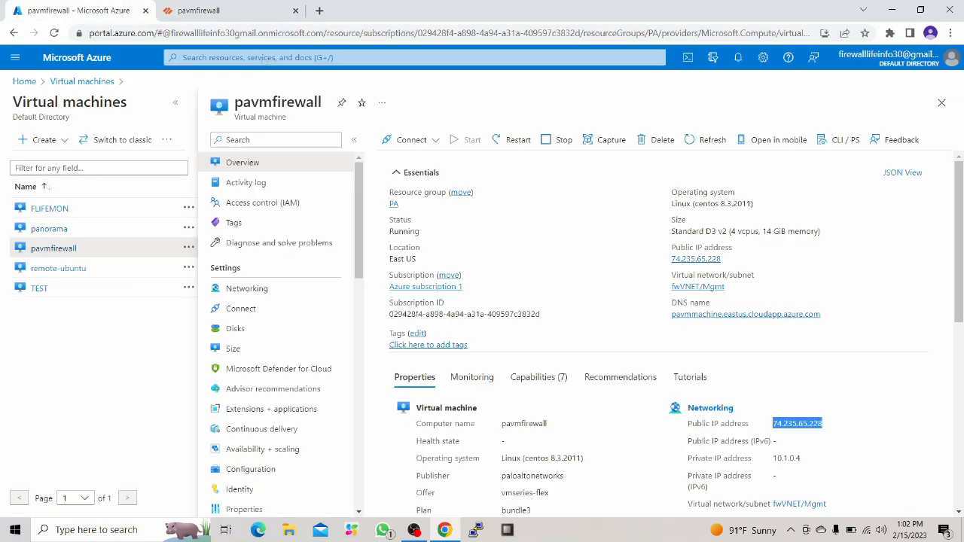
Go through Azure Active Directory to the Enterprise applications list, showing 0 applications.
{"action": "left_click", "coordinate": [263, 60]}
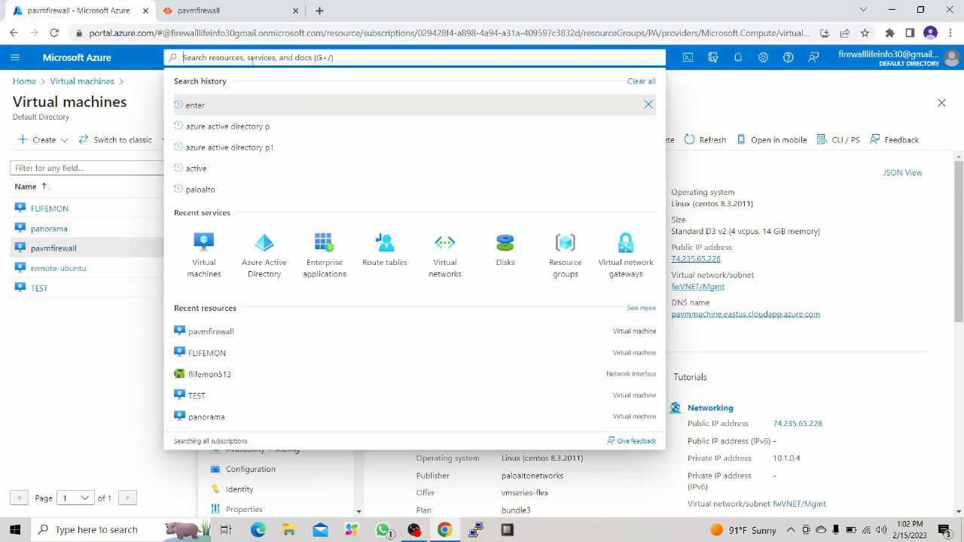
{"action": "left_click", "coordinate": [264, 273]}
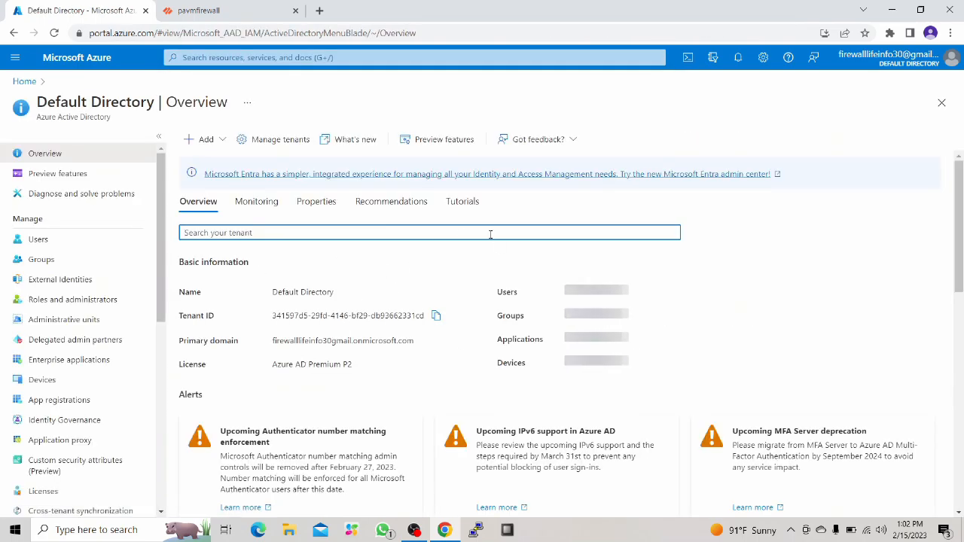
{"action": "left_click", "coordinate": [265, 58]}
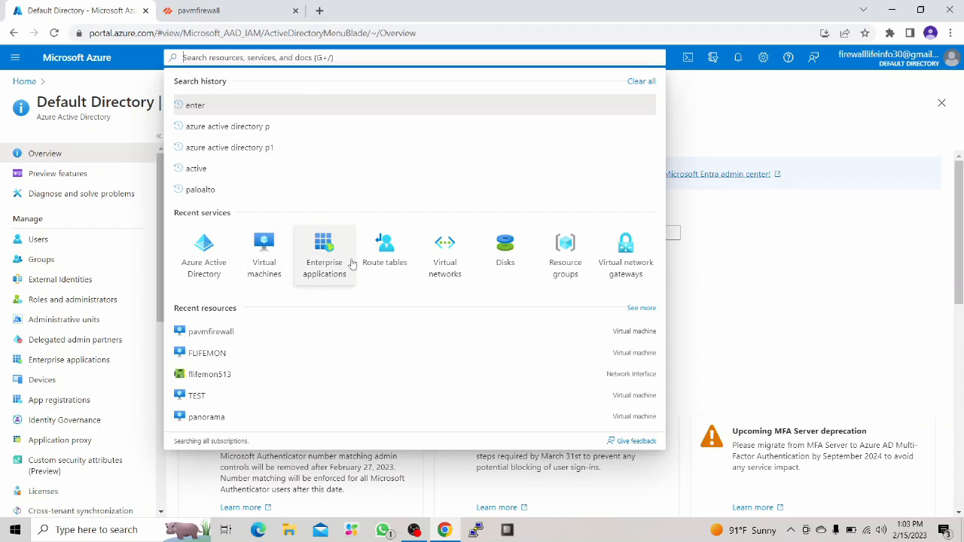
{"action": "left_click", "coordinate": [328, 272]}
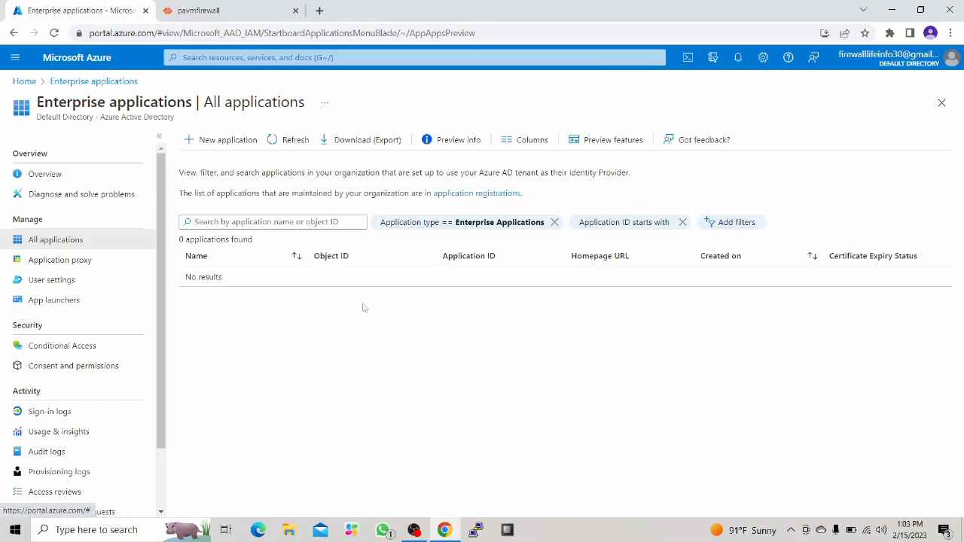
Search the gallery for 'palo alto' and create the Palo Alto Networks - GlobalProtect application.
{"action": "left_click", "coordinate": [225, 147]}
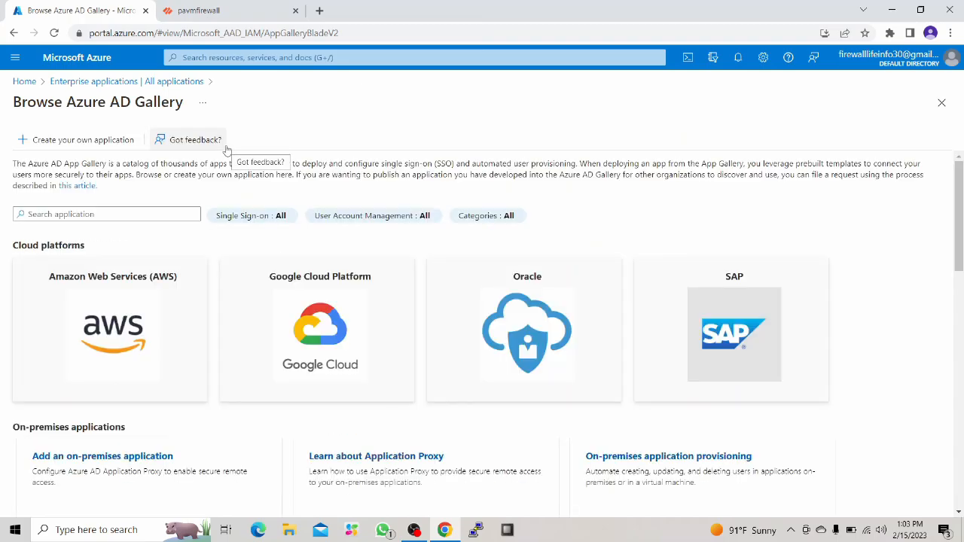
{"action": "left_click", "coordinate": [149, 215]}
{"action": "type", "text": "palo alto"}
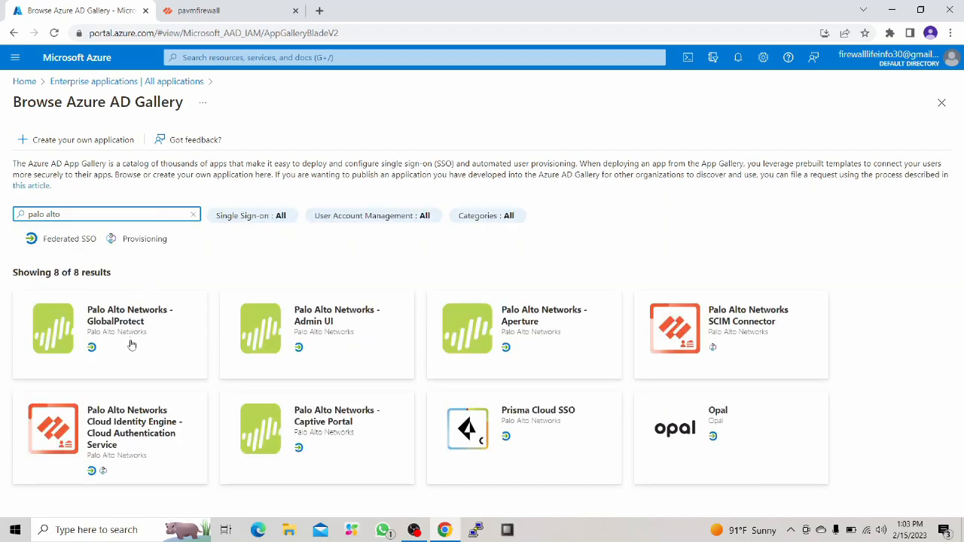
{"action": "left_click", "coordinate": [131, 344]}
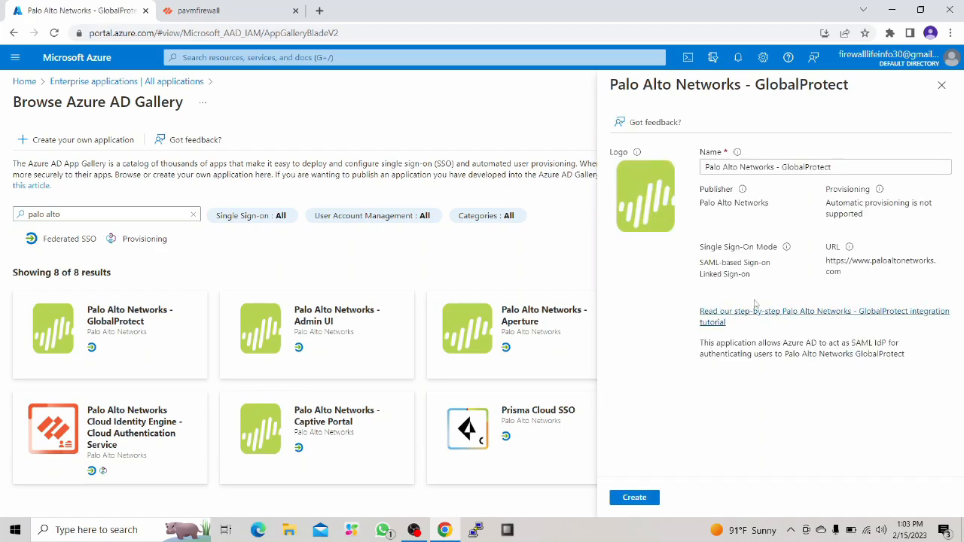
{"action": "left_click", "coordinate": [641, 500]}
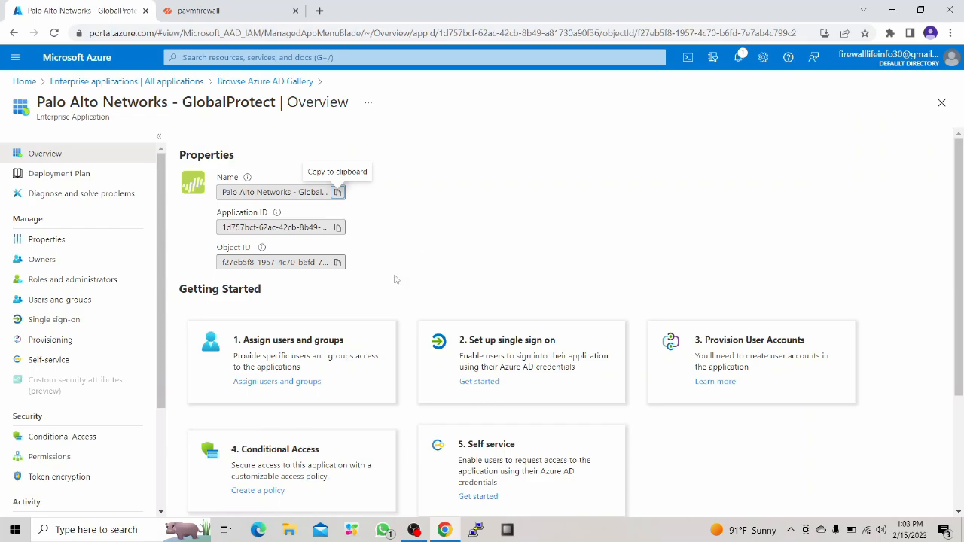
Choose SAML as the GlobalProtect app's single sign-on method and edit the Basic SAML Configuration.
{"action": "scroll", "coordinate": [430, 261], "scroll_direction": "down", "scroll_amount": 2}
{"action": "scroll", "coordinate": [424, 336], "scroll_direction": "up", "scroll_amount": 2}
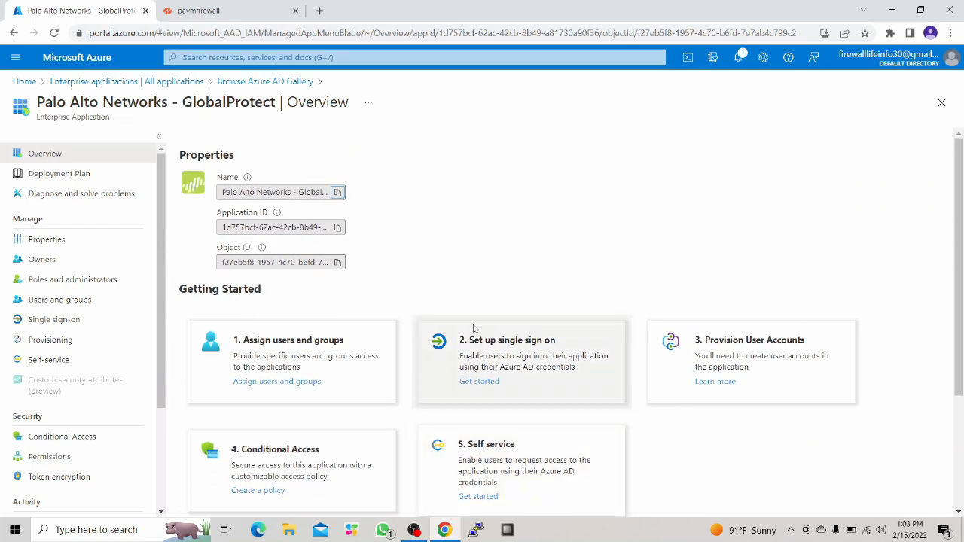
{"action": "left_click", "coordinate": [479, 381]}
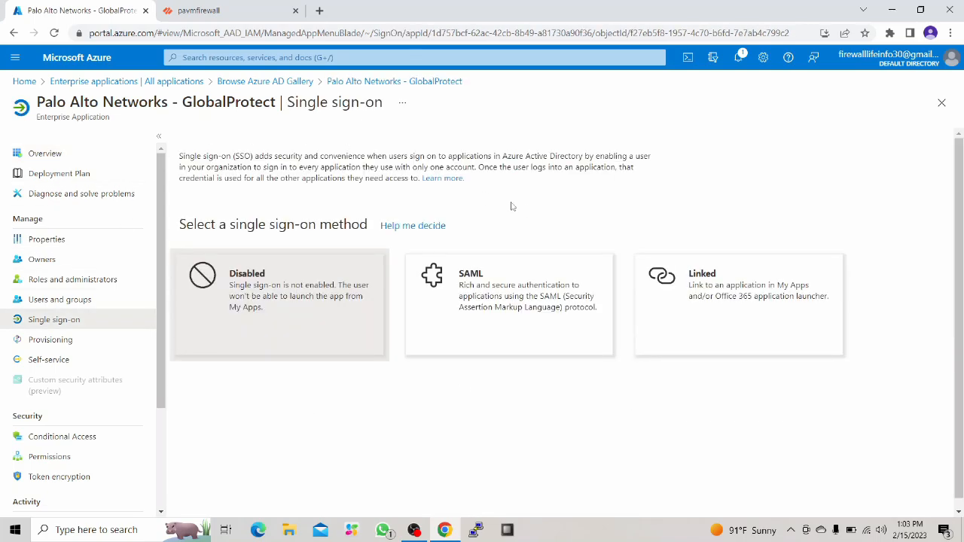
{"action": "left_click", "coordinate": [483, 298]}
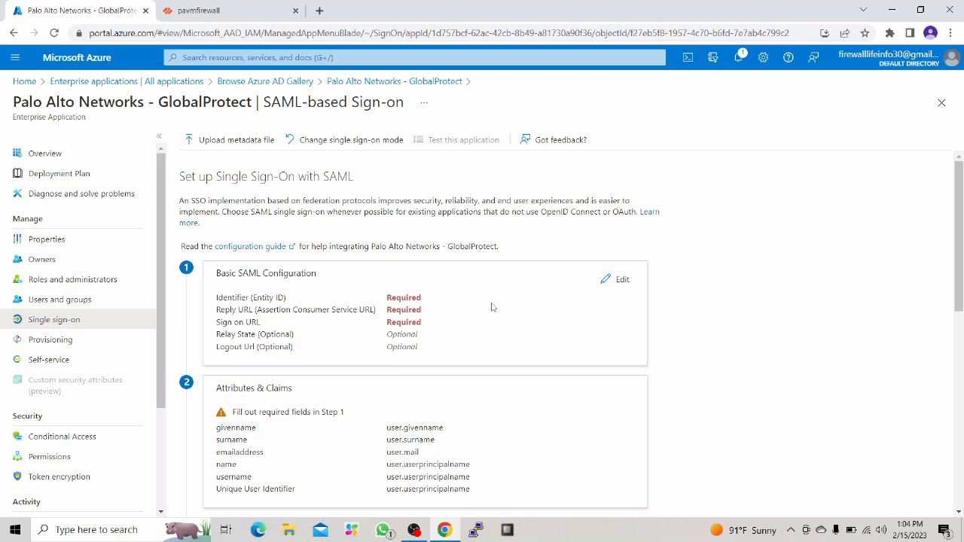
{"action": "scroll", "coordinate": [462, 292], "scroll_direction": "down", "scroll_amount": 1}
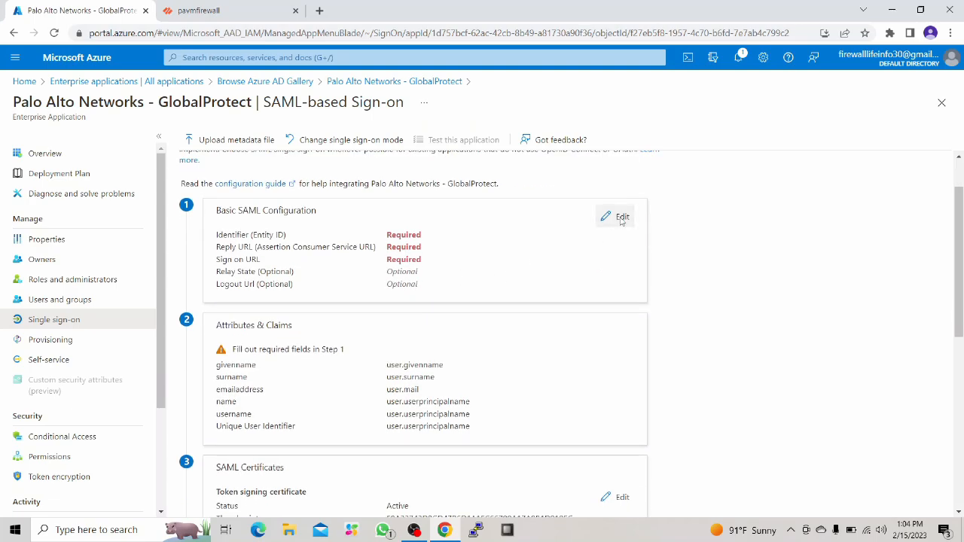
{"action": "left_click", "coordinate": [618, 216]}
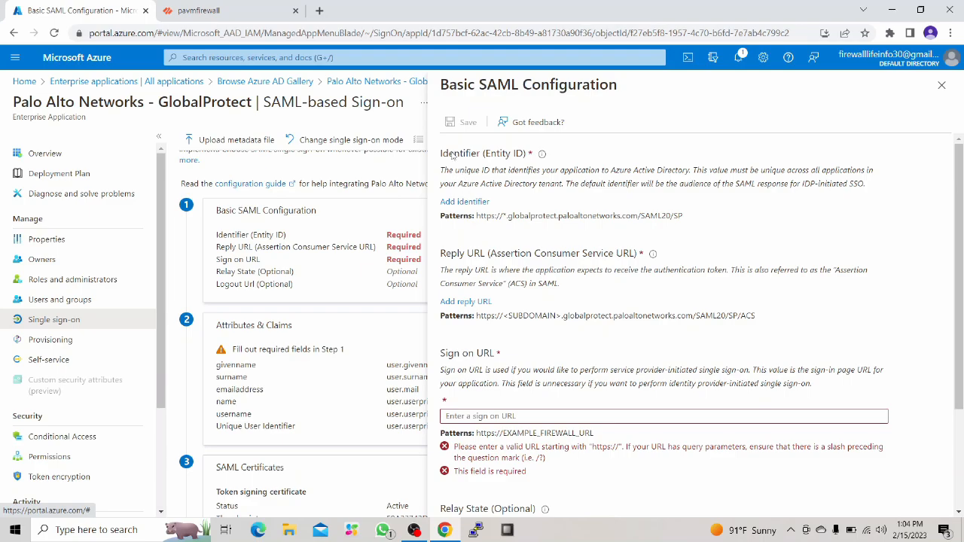
{"action": "mouse_move", "coordinate": [534, 159]}
{"action": "left_click_drag", "start_coordinate": [476, 215], "coordinate": [684, 219]}
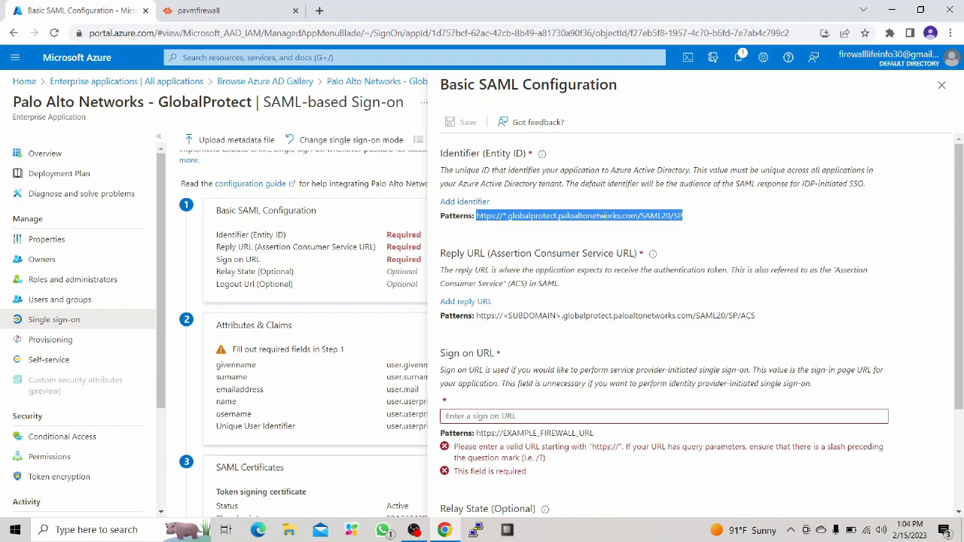
{"action": "right_click", "coordinate": [603, 216]}
{"action": "left_click", "coordinate": [612, 225]}
Launch Notepad and paste the copied Identifier URL into a new note.
{"action": "key", "text": "super+r"}
{"action": "type", "text": "notepad"}
{"action": "key", "text": "Return"}
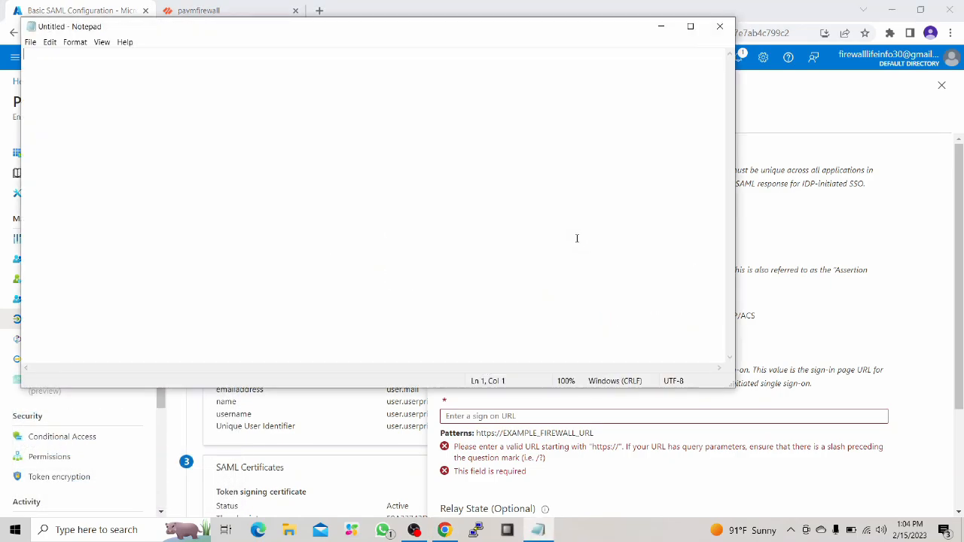
{"action": "left_click", "coordinate": [49, 41]}
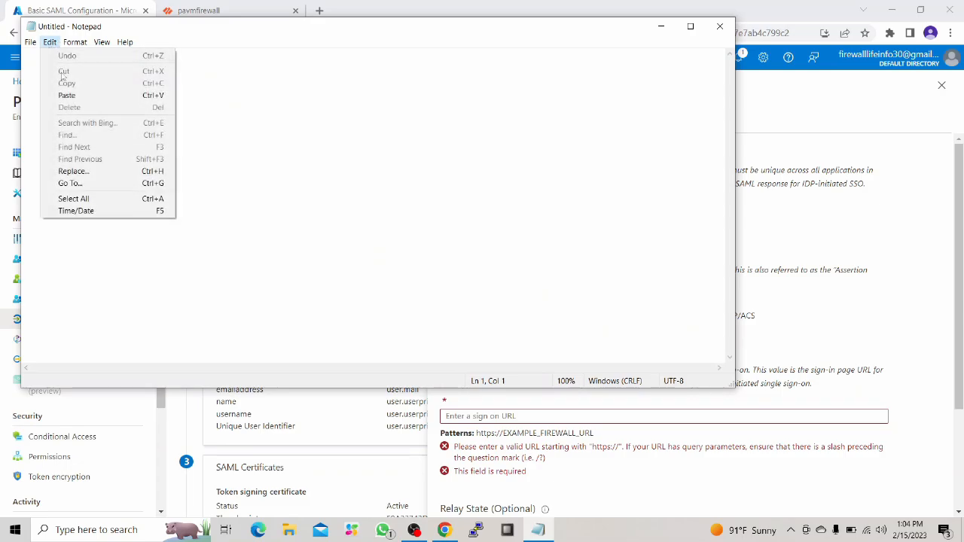
{"action": "left_click", "coordinate": [67, 95]}
{"action": "left_click_drag", "start_coordinate": [263, 31], "coordinate": [408, 60]}
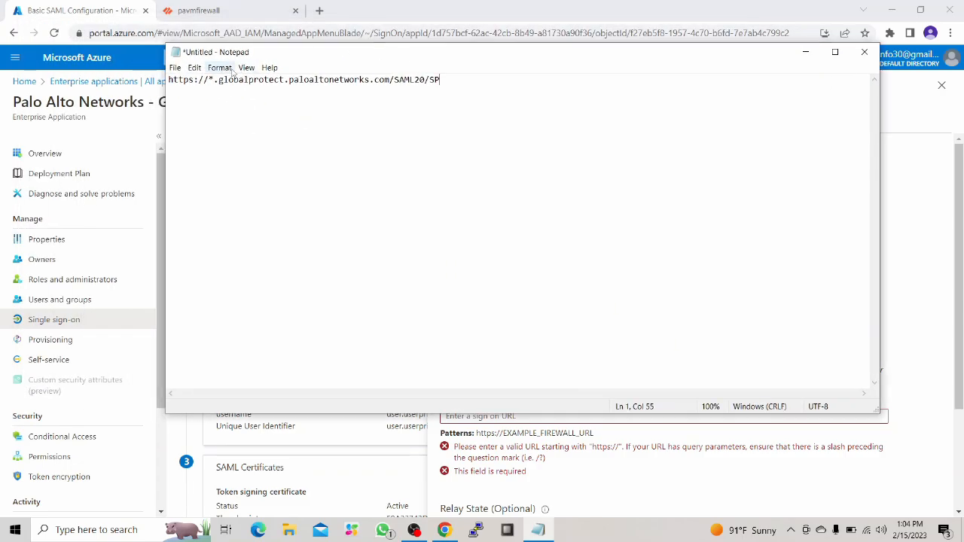
Set the note's font size to 18 and add blank lines below the URL.
{"action": "left_click", "coordinate": [222, 68]}
{"action": "left_click", "coordinate": [232, 93]}
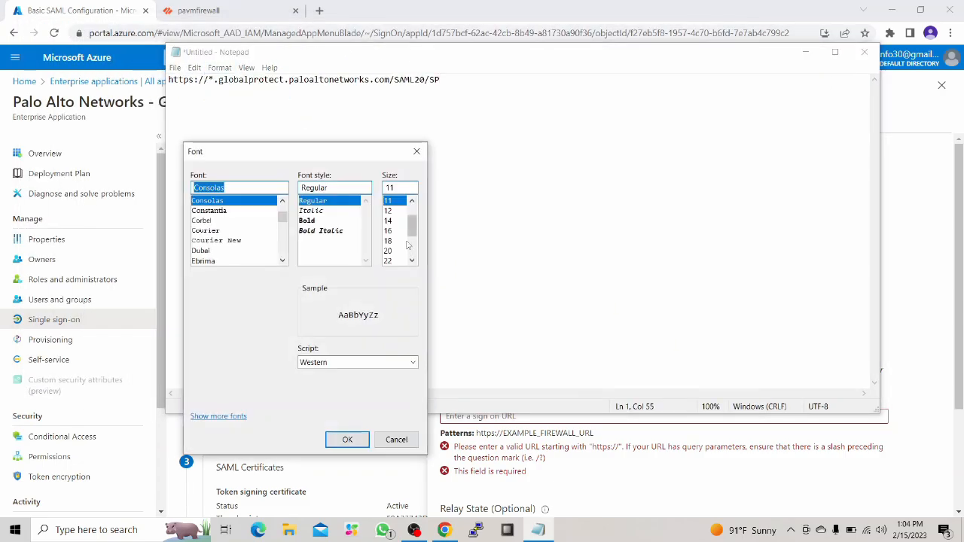
{"action": "left_click", "coordinate": [397, 240]}
{"action": "left_click", "coordinate": [364, 436]}
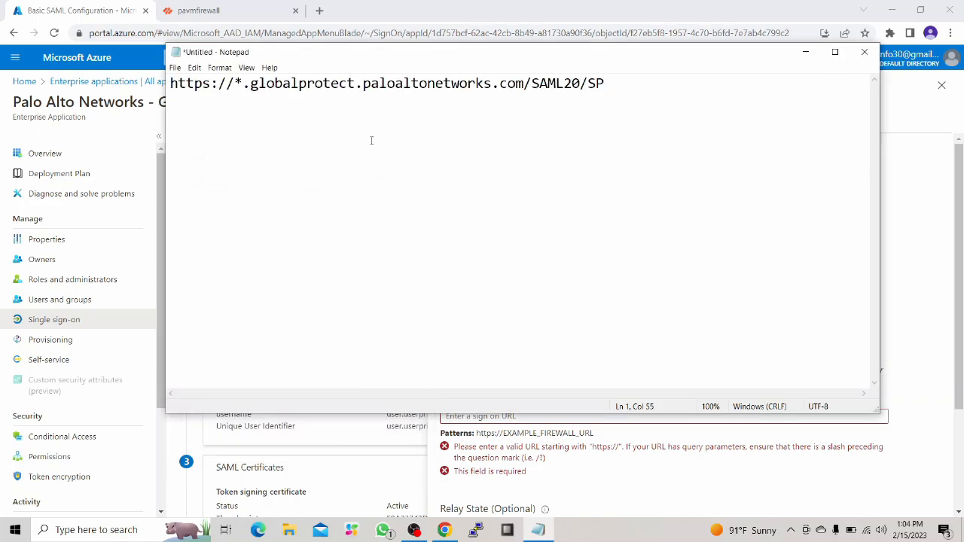
{"action": "key", "text": "Return"}
{"action": "key", "text": "Return"}
Load the GlobalProtect portal at gp.firewalllife.com in a new Chrome tab.
{"action": "left_click", "coordinate": [319, 11]}
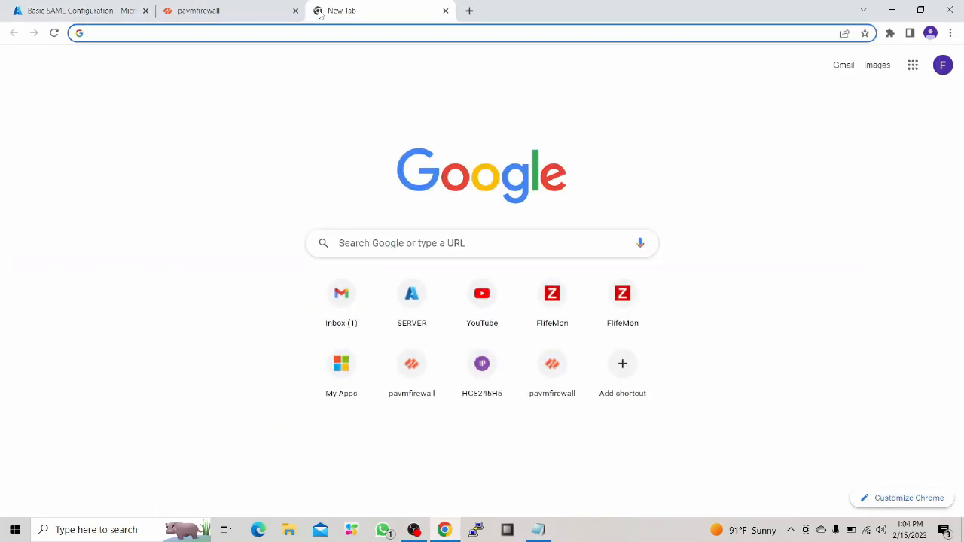
{"action": "type", "text": "https:"}
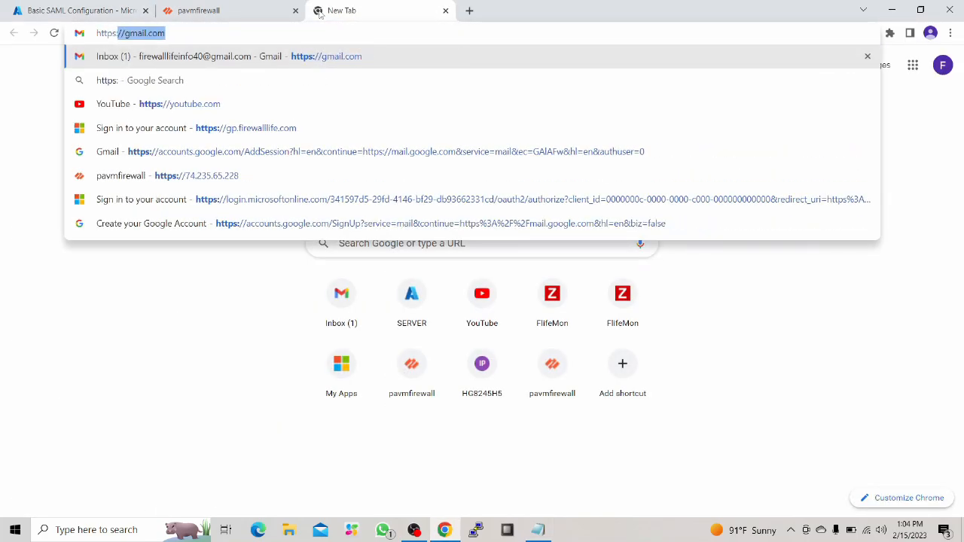
{"action": "type", "text": "//gp"}
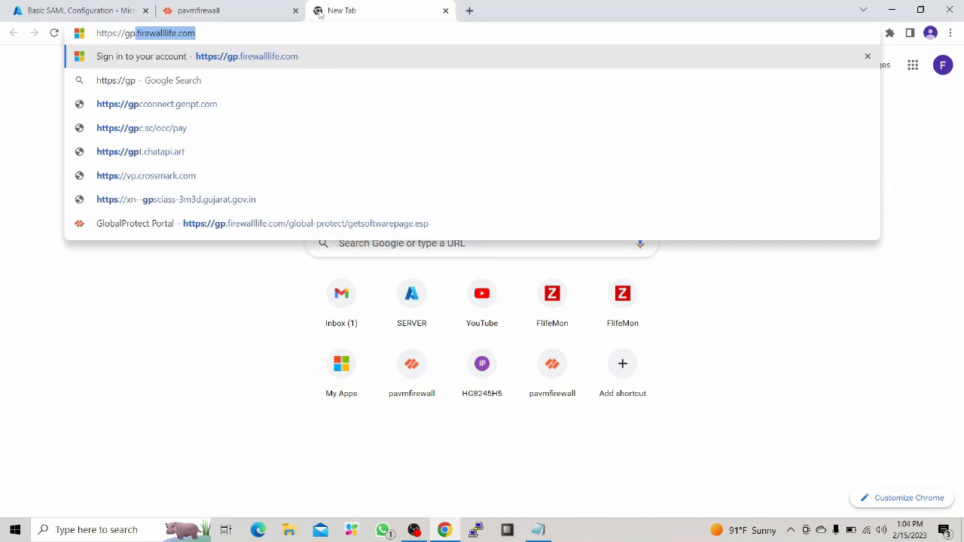
{"action": "key", "text": "Return"}
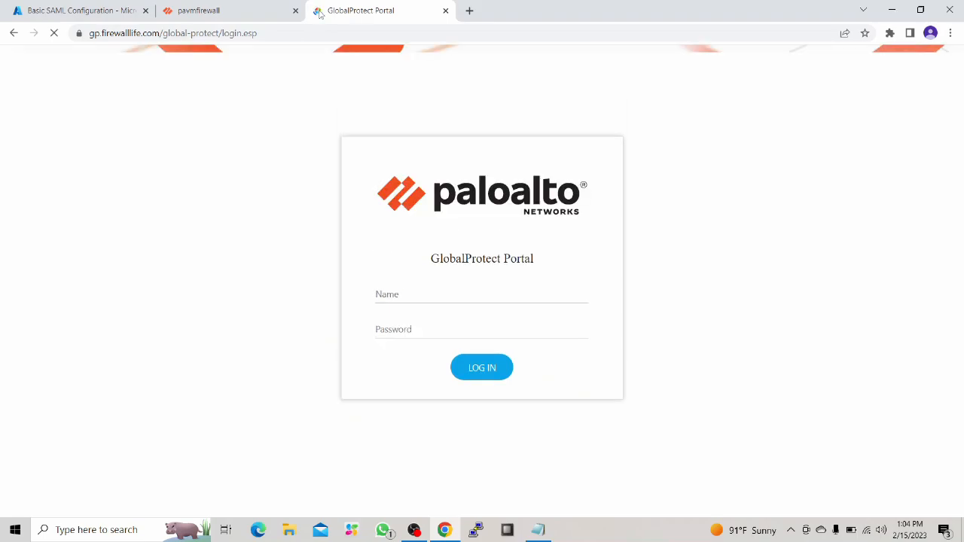
Copy the host name gp.firewalllife.com from the address bar and return to Notepad.
{"action": "left_click", "coordinate": [311, 33]}
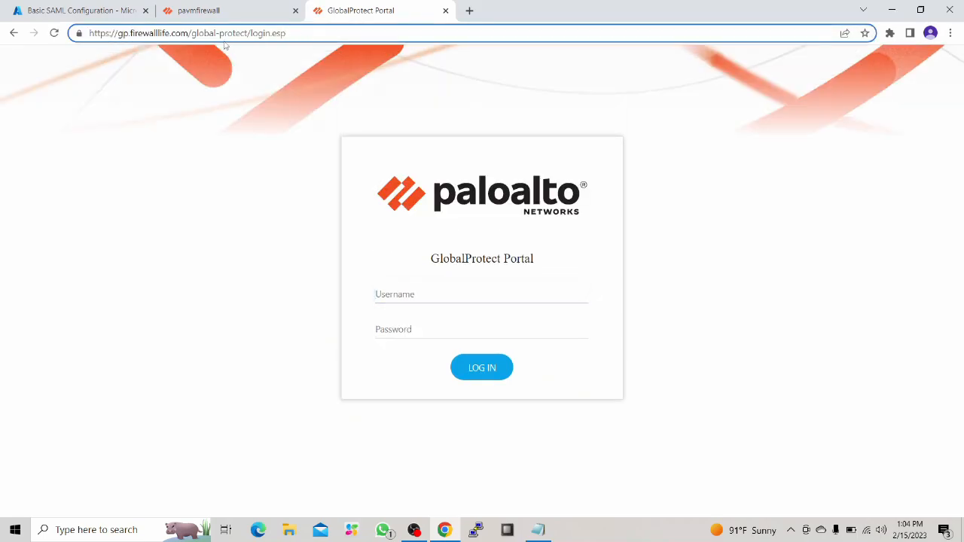
{"action": "left_click_drag", "start_coordinate": [189, 34], "coordinate": [117, 33]}
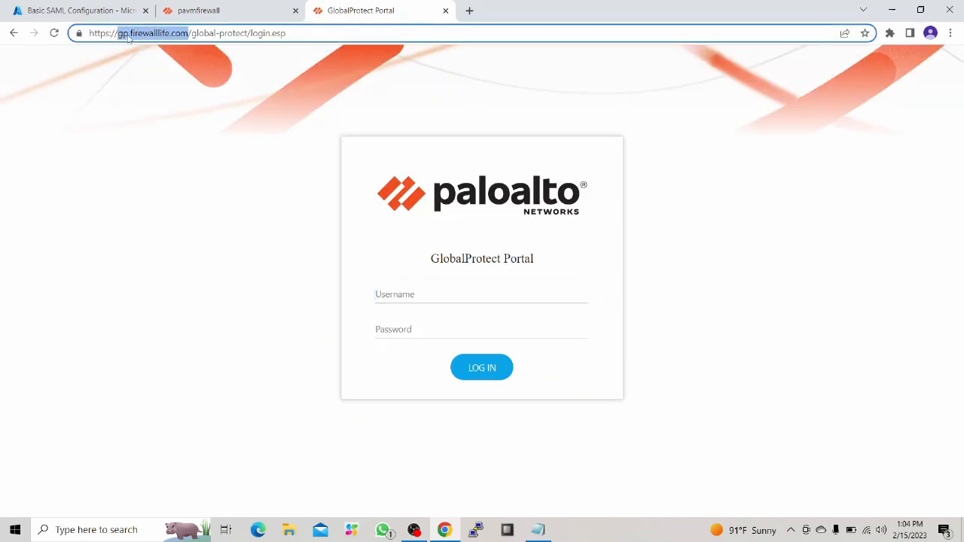
{"action": "right_click", "coordinate": [139, 36]}
{"action": "left_click", "coordinate": [171, 103]}
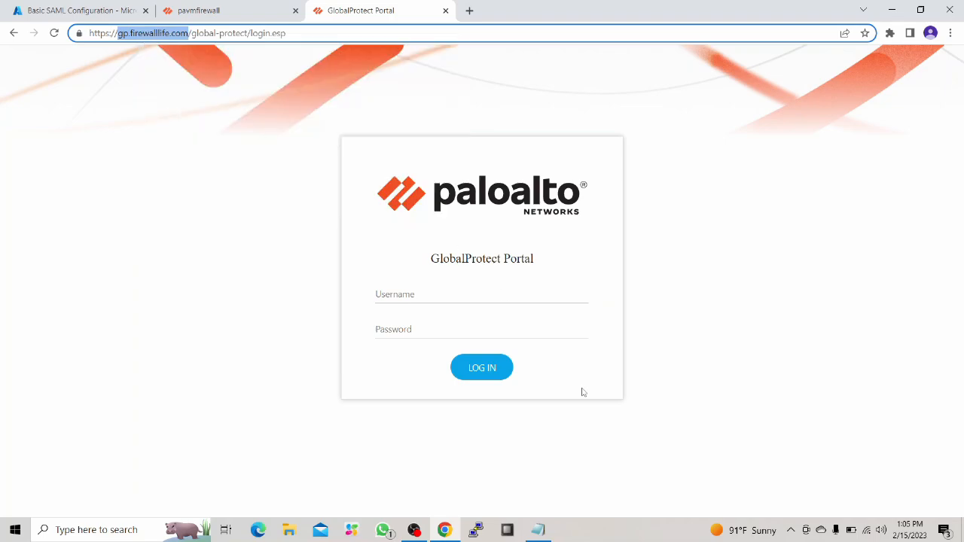
{"action": "left_click", "coordinate": [548, 521]}
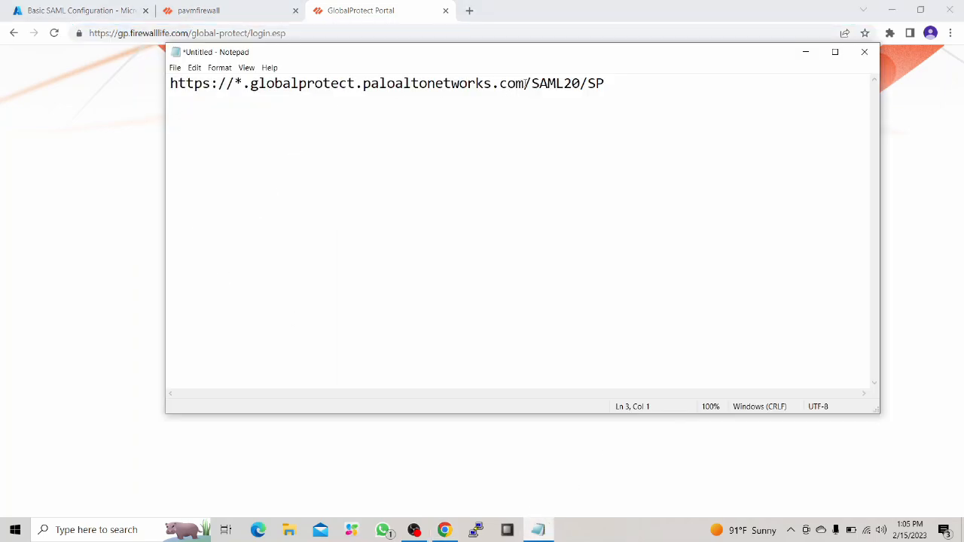
{"action": "left_click_drag", "start_coordinate": [526, 84], "coordinate": [236, 85]}
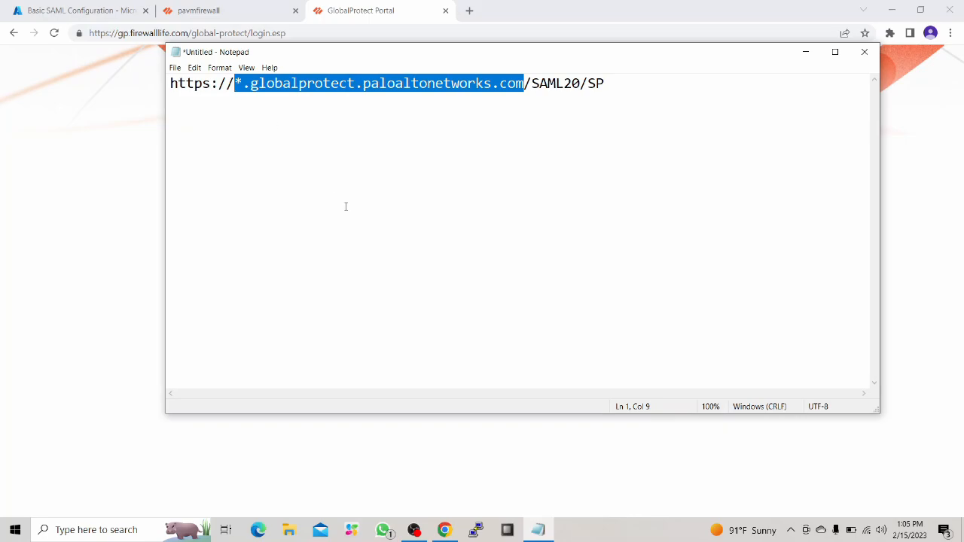
{"action": "key", "text": "ctrl+v"}
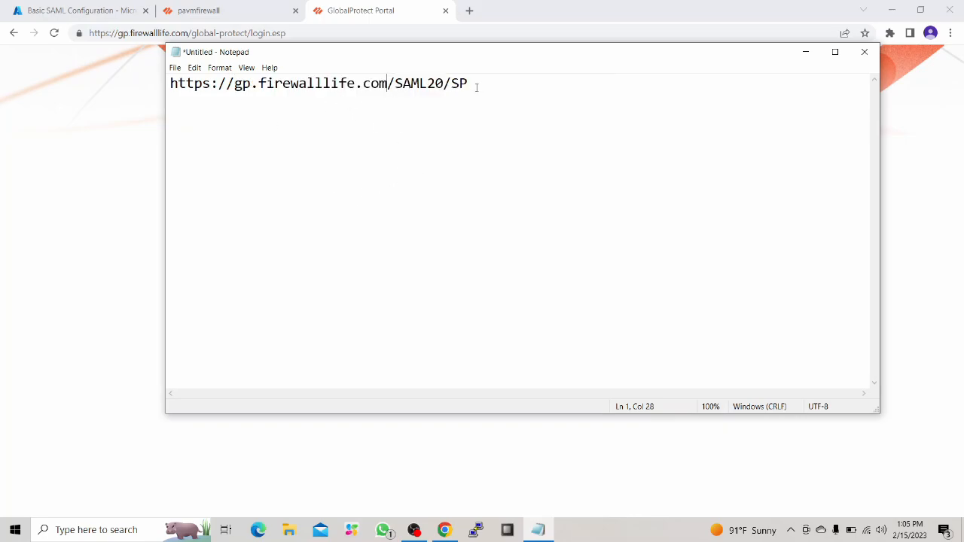
{"action": "left_click_drag", "start_coordinate": [476, 85], "coordinate": [167, 86]}
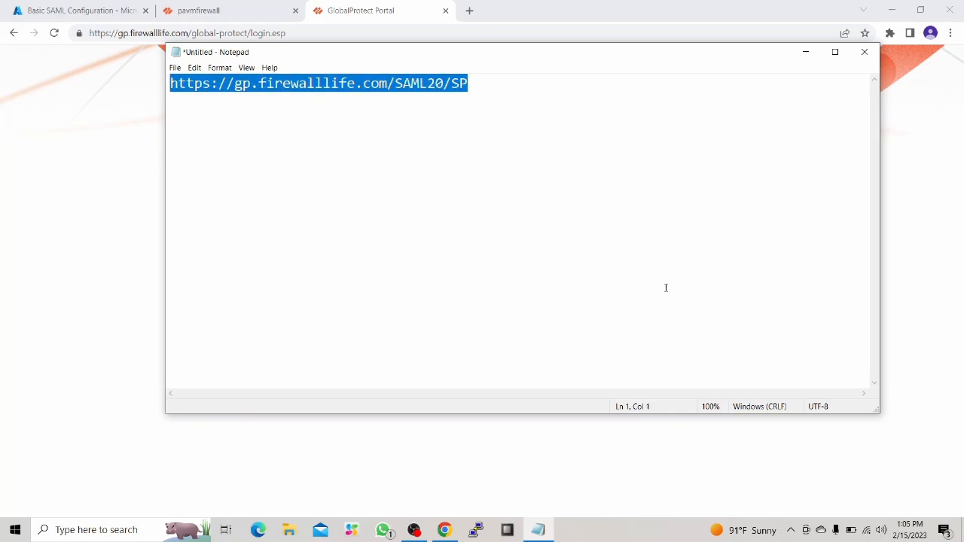
{"action": "left_click", "coordinate": [790, 529]}
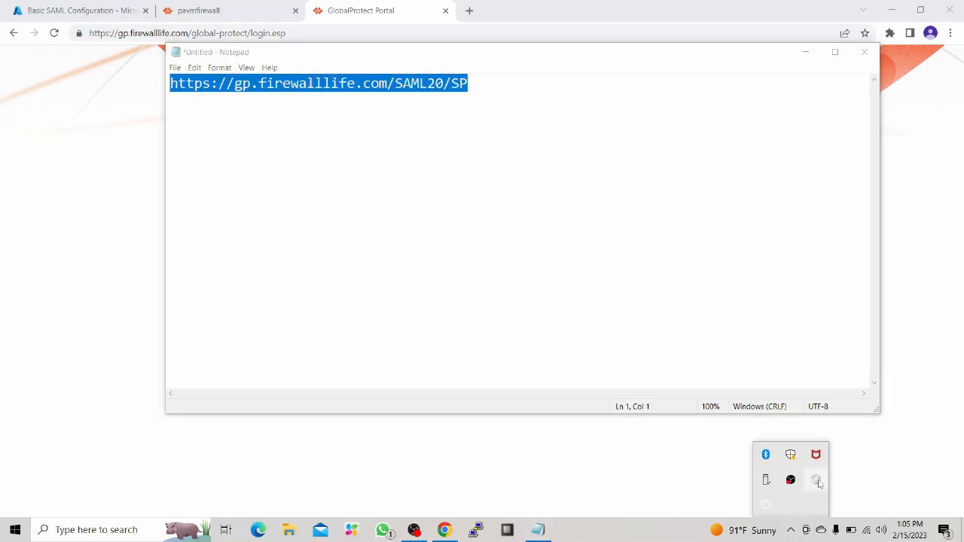
Sign in to GlobalProtect with the local user's username and password and connect to the GP gateway.
{"action": "left_click", "coordinate": [816, 479]}
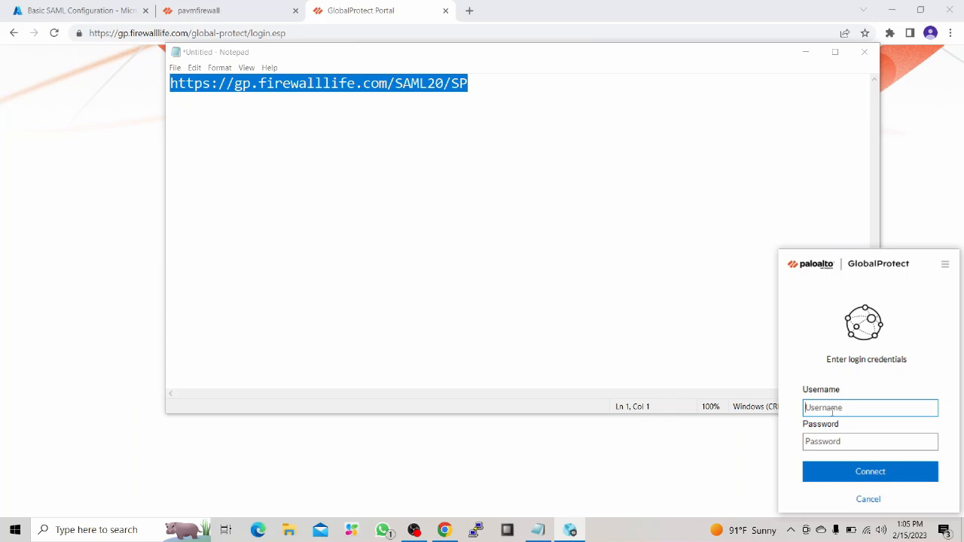
{"action": "type", "text": "mahesh"}
{"action": "key", "text": "Tab"}
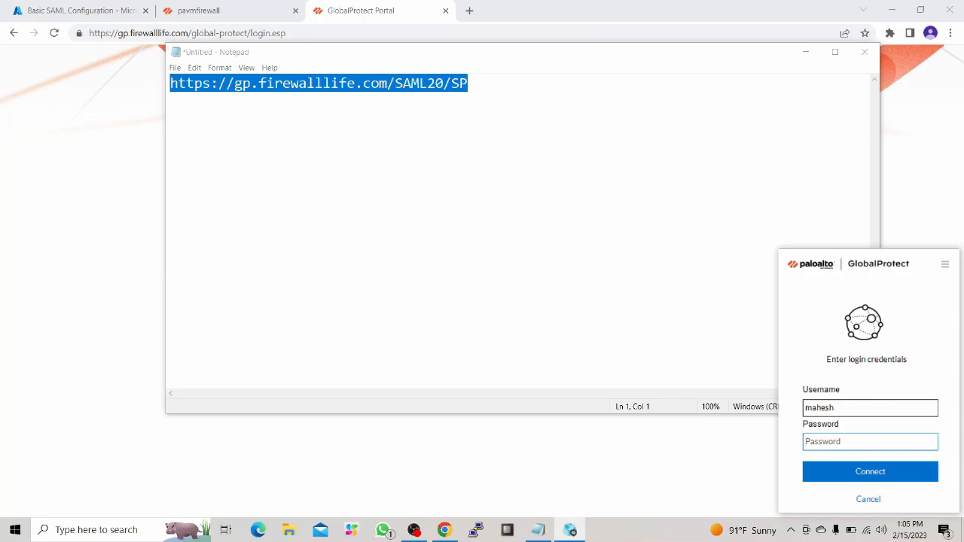
{"action": "type", "text": "*************"}
{"action": "left_click", "coordinate": [885, 474]}
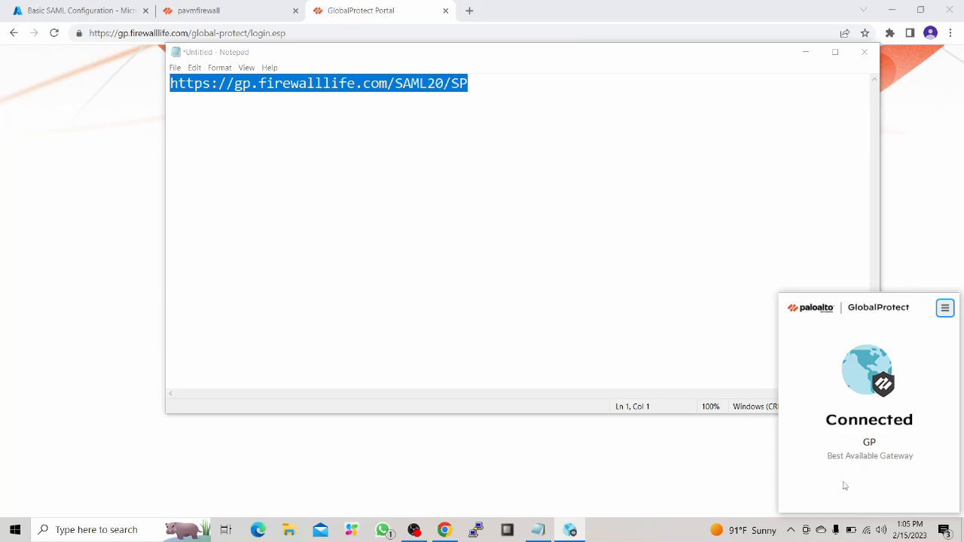
Show the firewall's Local User Database users list, holding one enabled local account.
{"action": "left_click", "coordinate": [239, 9]}
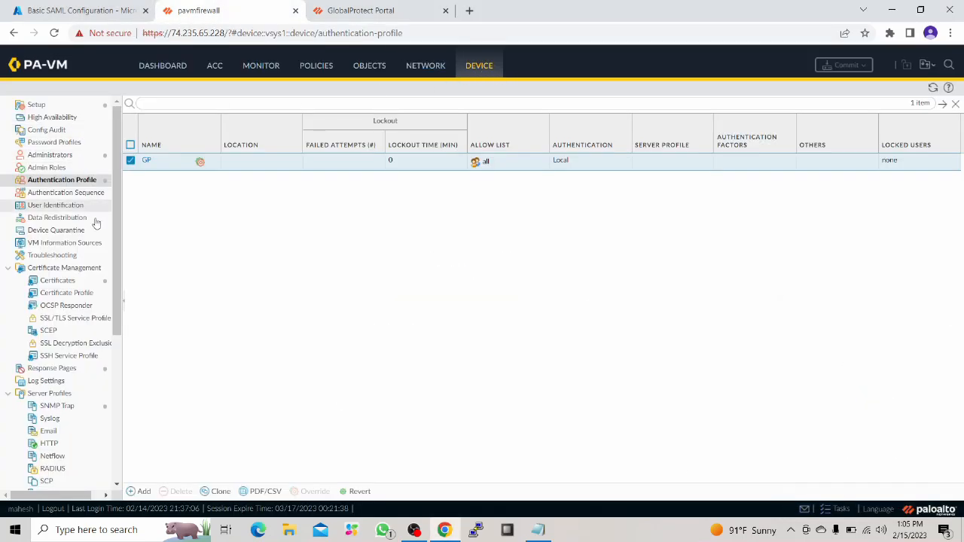
{"action": "scroll", "coordinate": [89, 301], "scroll_direction": "down", "scroll_amount": 3}
{"action": "scroll", "coordinate": [83, 332], "scroll_direction": "down", "scroll_amount": 2}
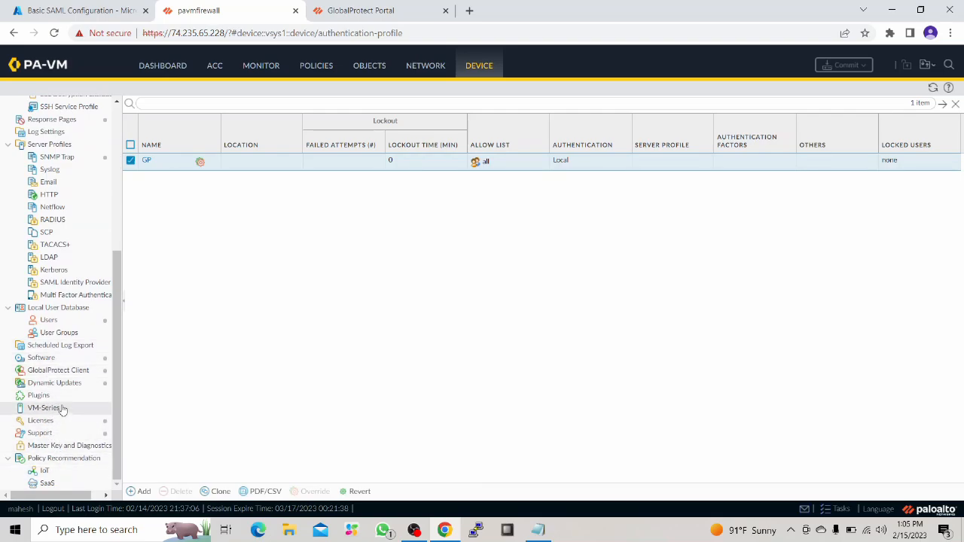
{"action": "left_click", "coordinate": [53, 321]}
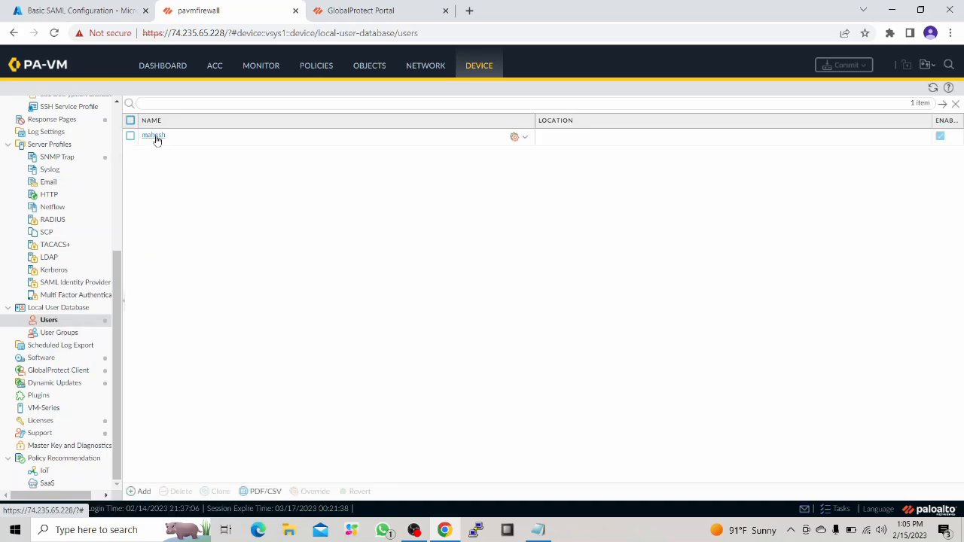
{"action": "left_click", "coordinate": [791, 530]}
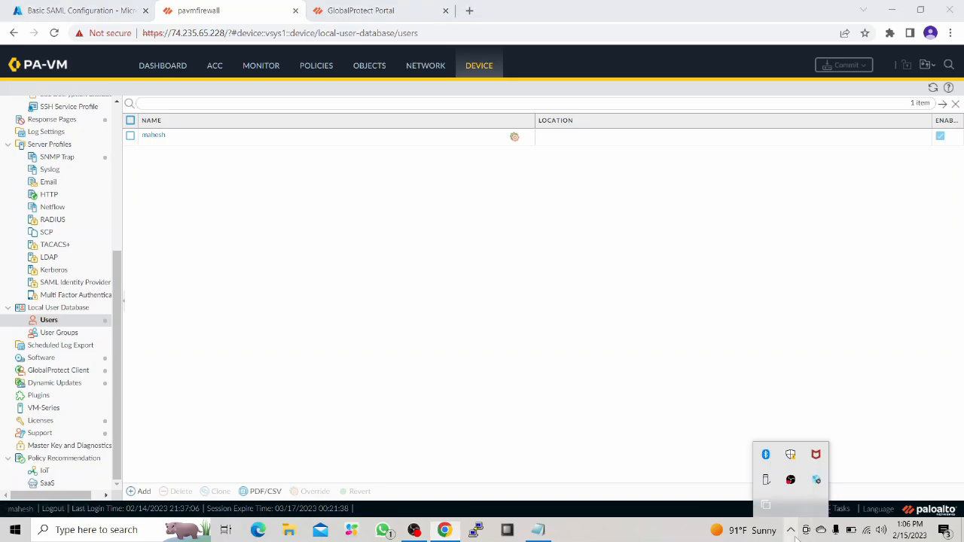
Disconnect GlobalProtect, then reconnect to the gp.firewalllife.com portal.
{"action": "left_click", "coordinate": [816, 480]}
{"action": "left_click", "coordinate": [945, 308]}
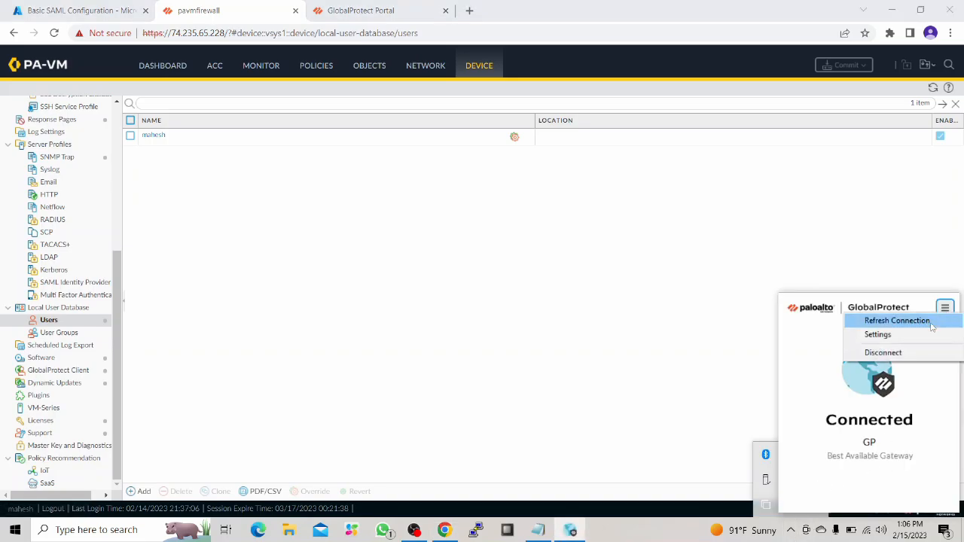
{"action": "left_click", "coordinate": [884, 352]}
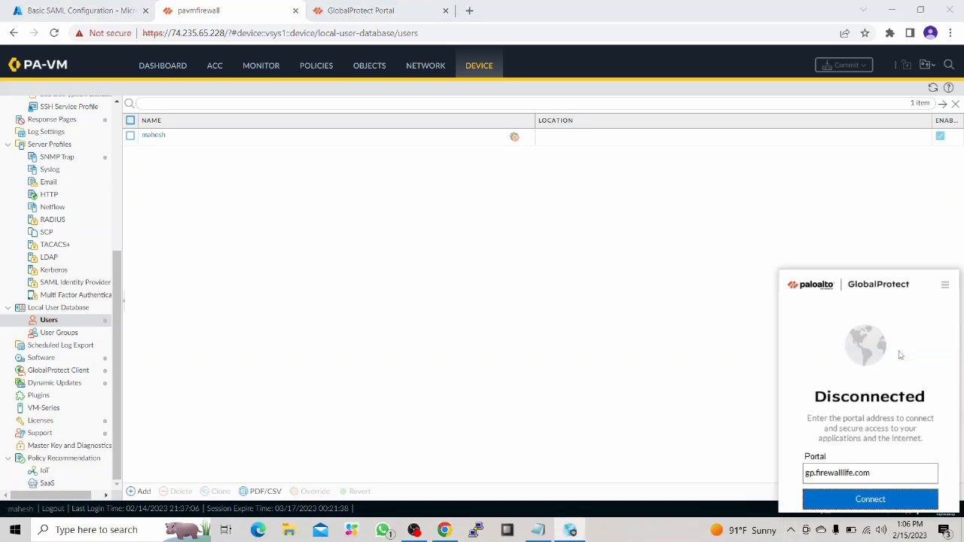
{"action": "left_click", "coordinate": [884, 500]}
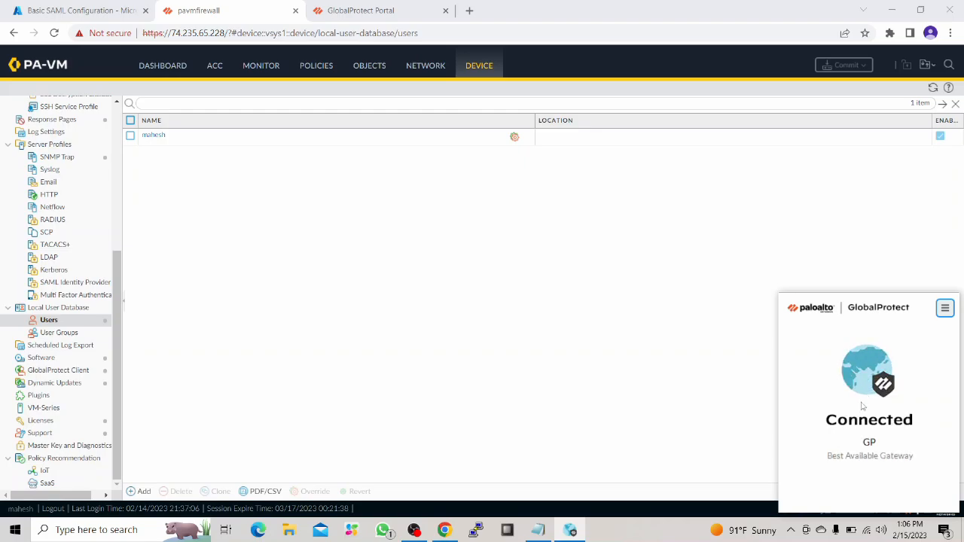
Sign out in GlobalProtect settings and confirm removing the saved user credential.
{"action": "left_click", "coordinate": [945, 308]}
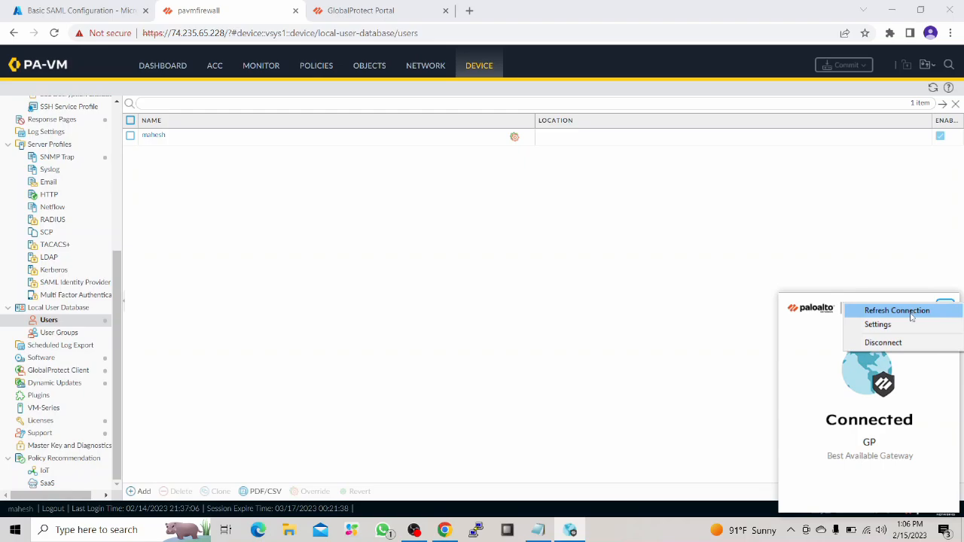
{"action": "left_click", "coordinate": [877, 323]}
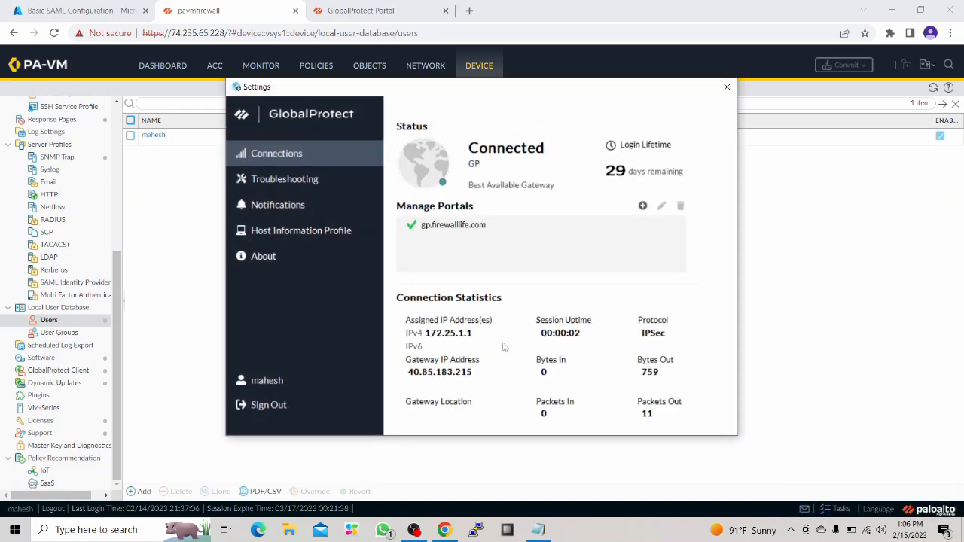
{"action": "left_click", "coordinate": [260, 405]}
{"action": "left_click", "coordinate": [518, 287]}
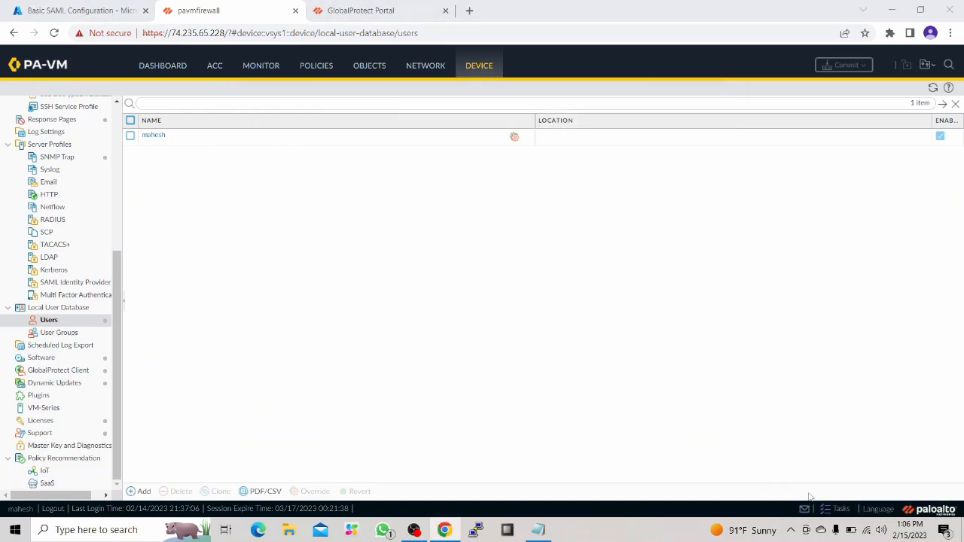
Reopen GlobalProtect, dismiss its login prompt, and return to Chrome's GlobalProtect Portal login page.
{"action": "left_click", "coordinate": [791, 529]}
{"action": "left_click", "coordinate": [815, 481]}
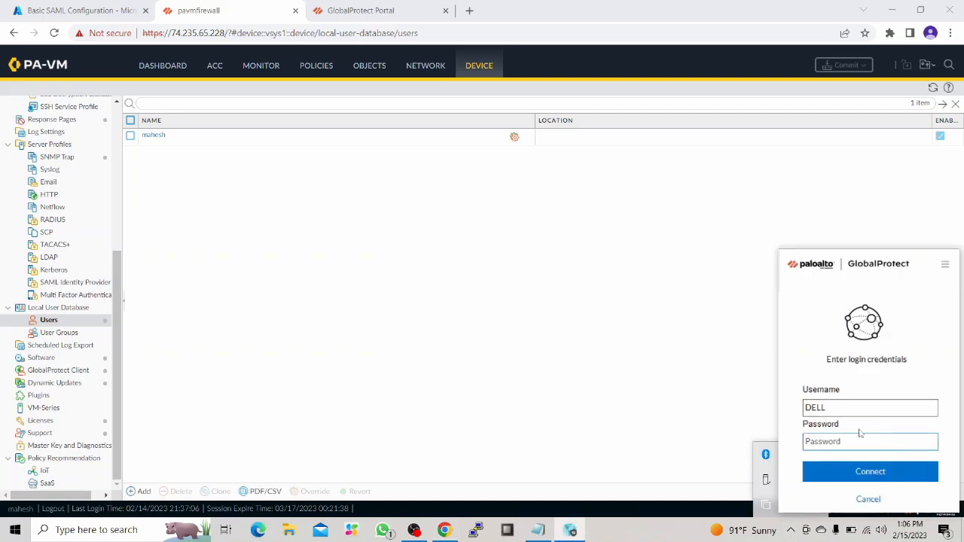
{"action": "left_click", "coordinate": [652, 389]}
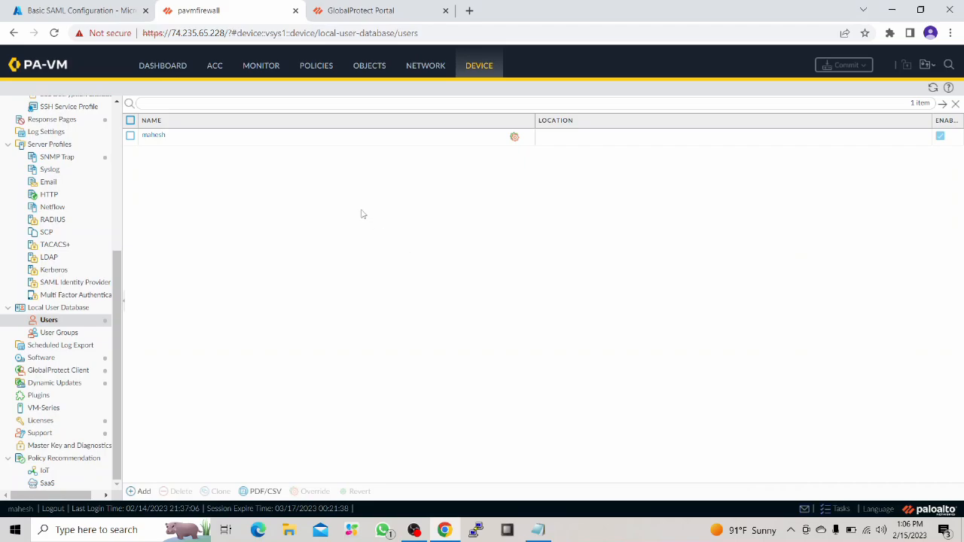
{"action": "left_click", "coordinate": [360, 11]}
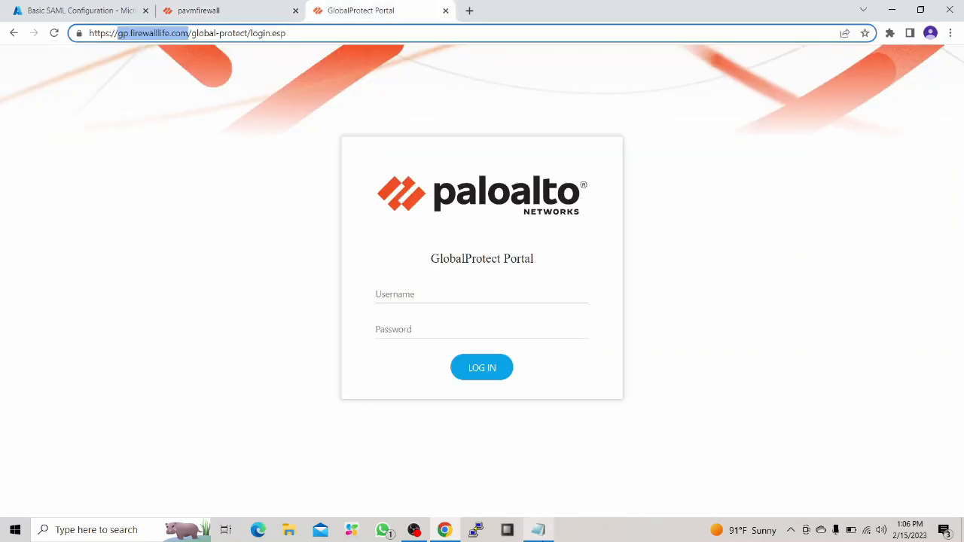
{"action": "left_click", "coordinate": [538, 529]}
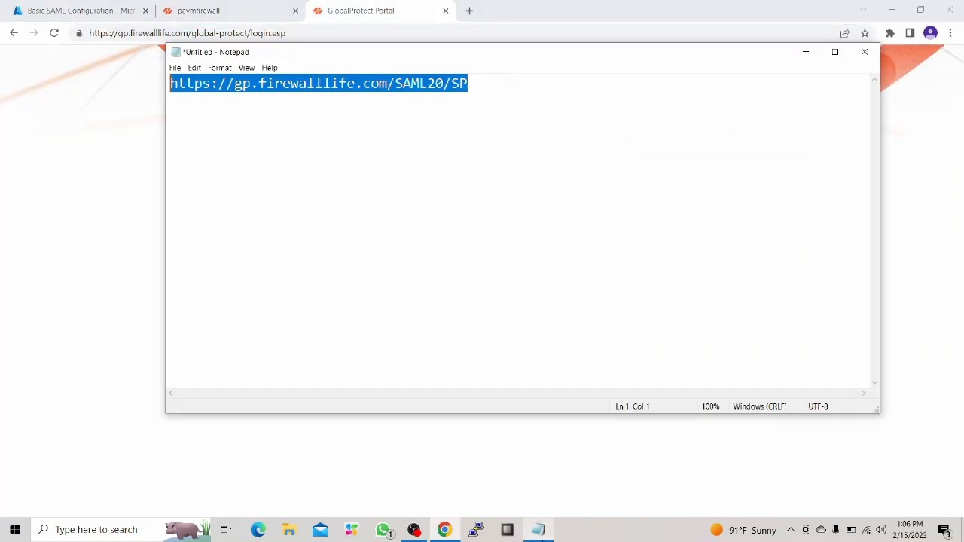
{"action": "right_click", "coordinate": [367, 91]}
{"action": "left_click", "coordinate": [393, 126]}
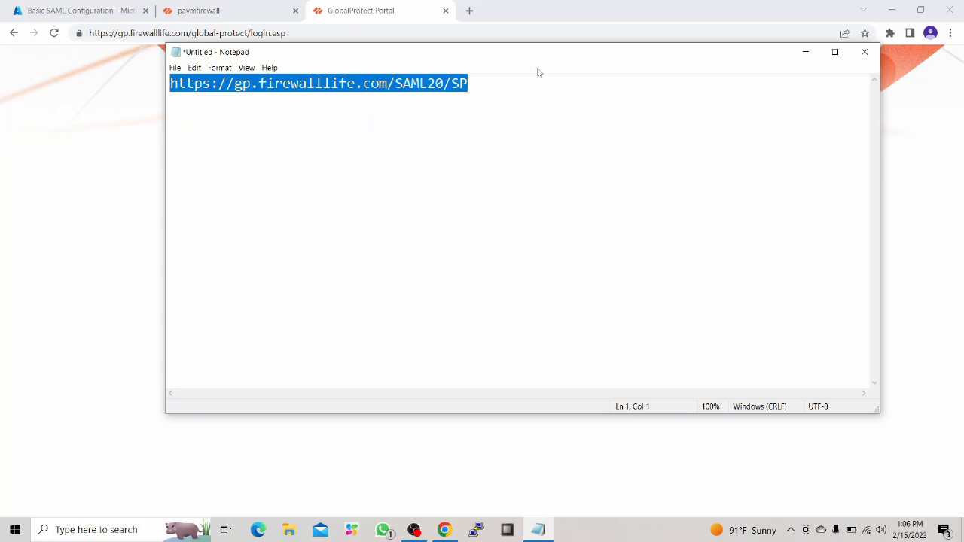
{"action": "left_click", "coordinate": [105, 7]}
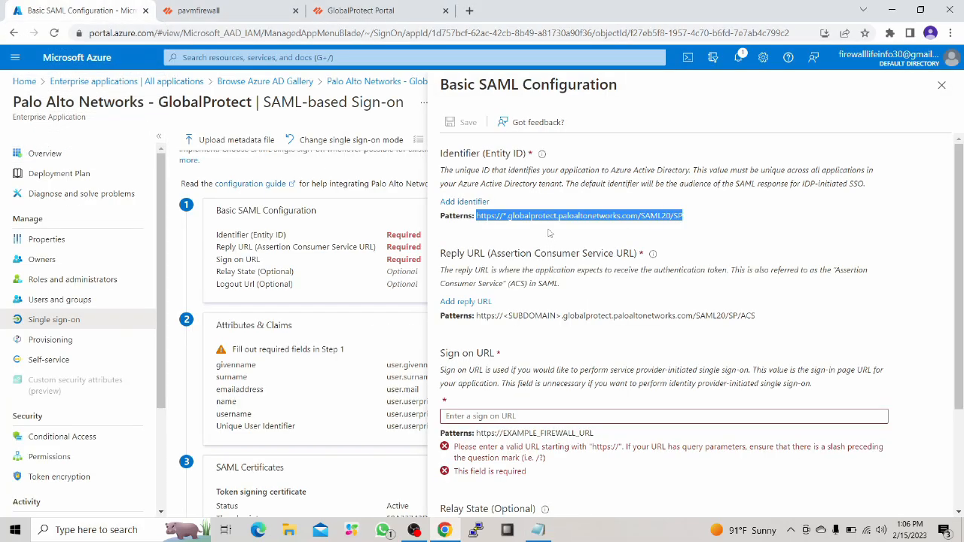
{"action": "left_click", "coordinate": [464, 202]}
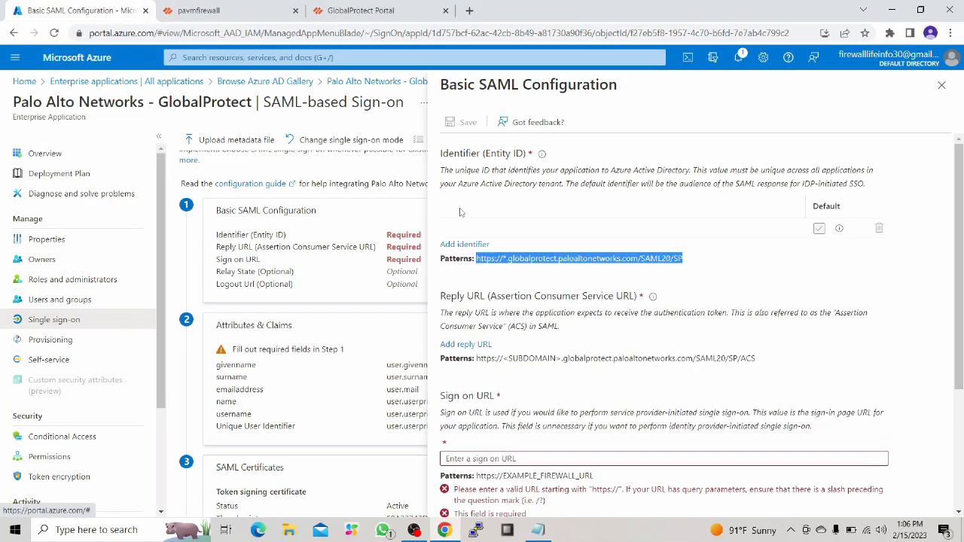
{"action": "left_click", "coordinate": [486, 222]}
{"action": "right_click", "coordinate": [485, 225]}
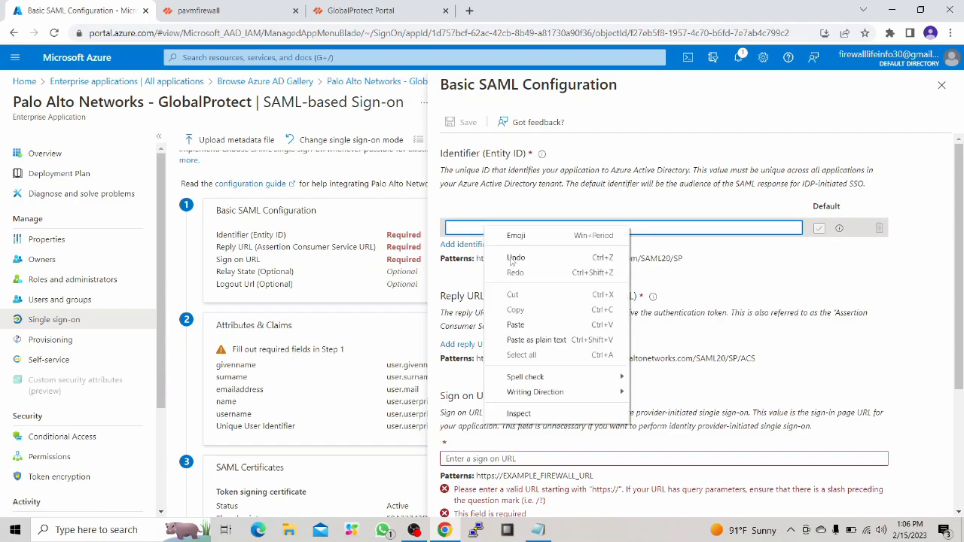
{"action": "left_click", "coordinate": [522, 321]}
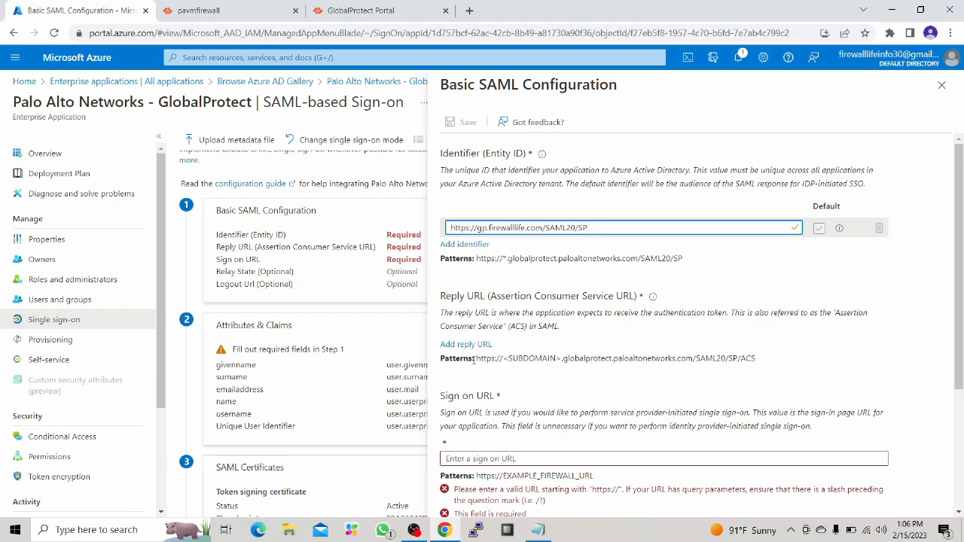
Copy the Reply URL pattern text into the clipboard for editing in Notepad.
{"action": "left_click_drag", "start_coordinate": [477, 359], "coordinate": [762, 361]}
{"action": "right_click", "coordinate": [710, 360]}
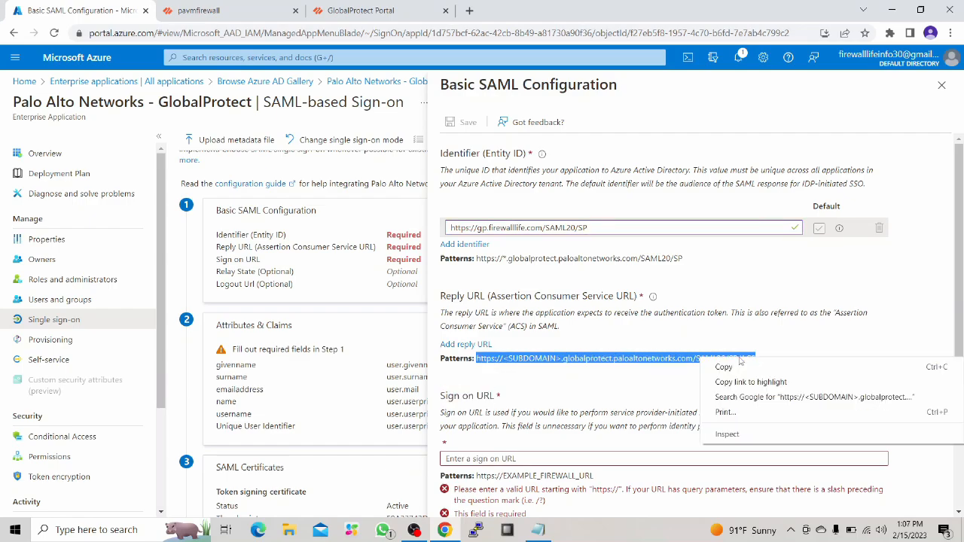
{"action": "left_click", "coordinate": [723, 369]}
{"action": "left_click", "coordinate": [537, 530]}
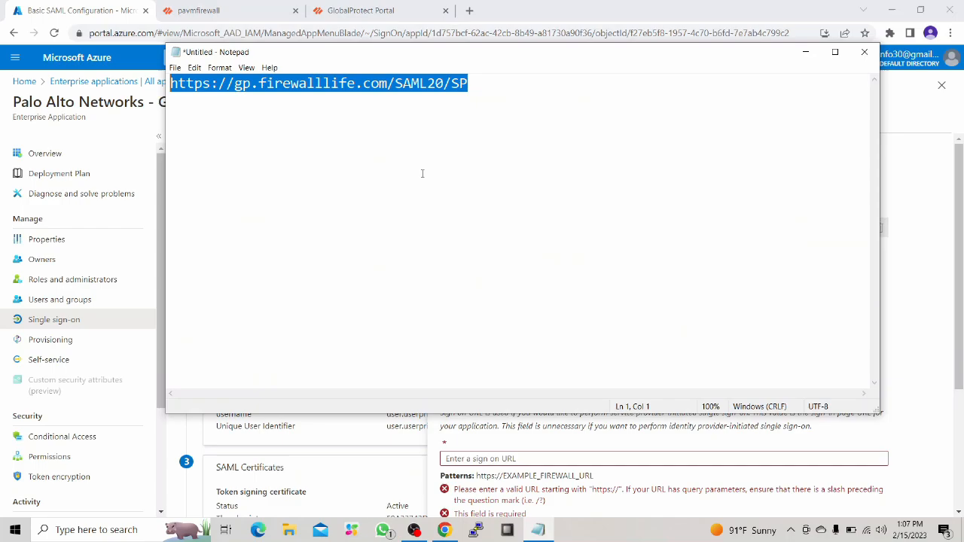
Paste the Reply URL pattern and replace its placeholder host with gp.firewalllife.com.
{"action": "left_click", "coordinate": [493, 77]}
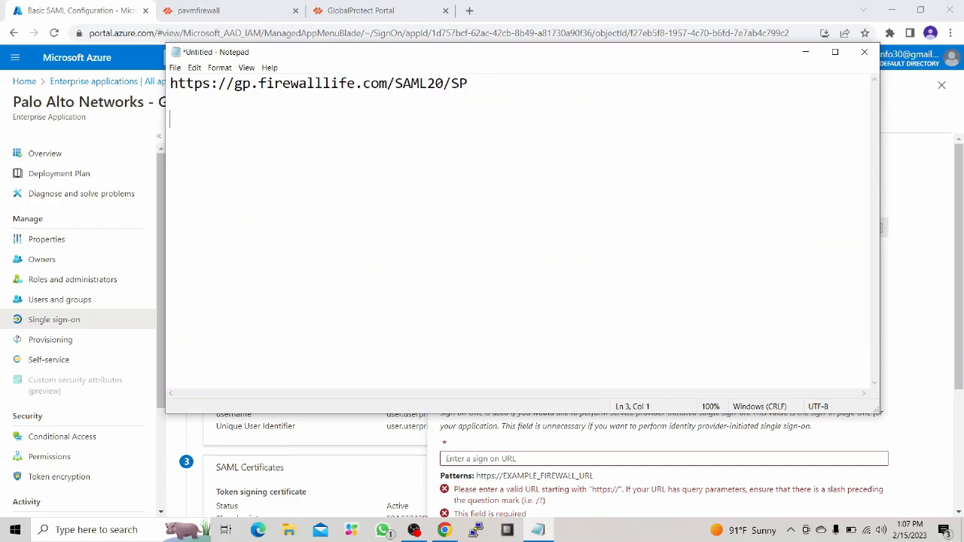
{"action": "key", "text": "ctrl+v"}
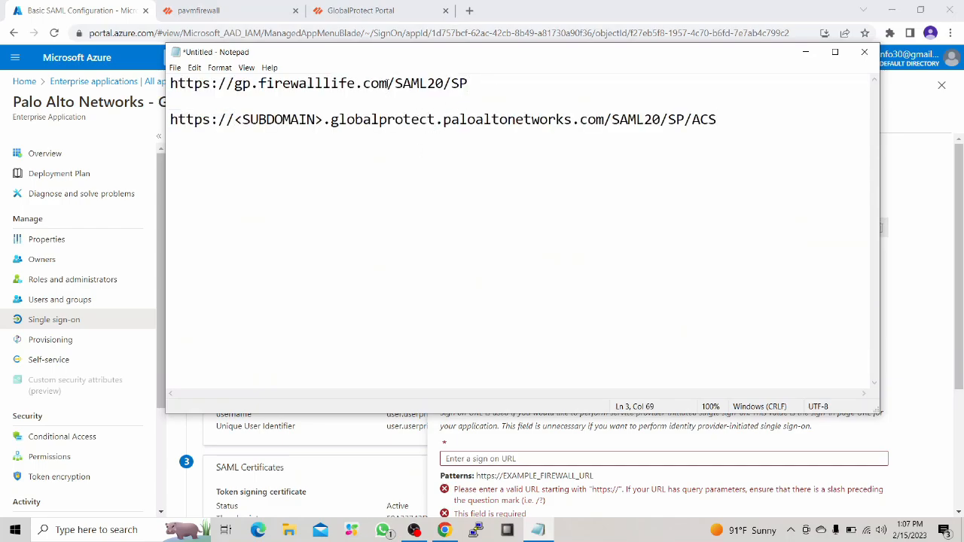
{"action": "left_click_drag", "start_coordinate": [388, 83], "coordinate": [234, 83]}
{"action": "right_click", "coordinate": [271, 89]}
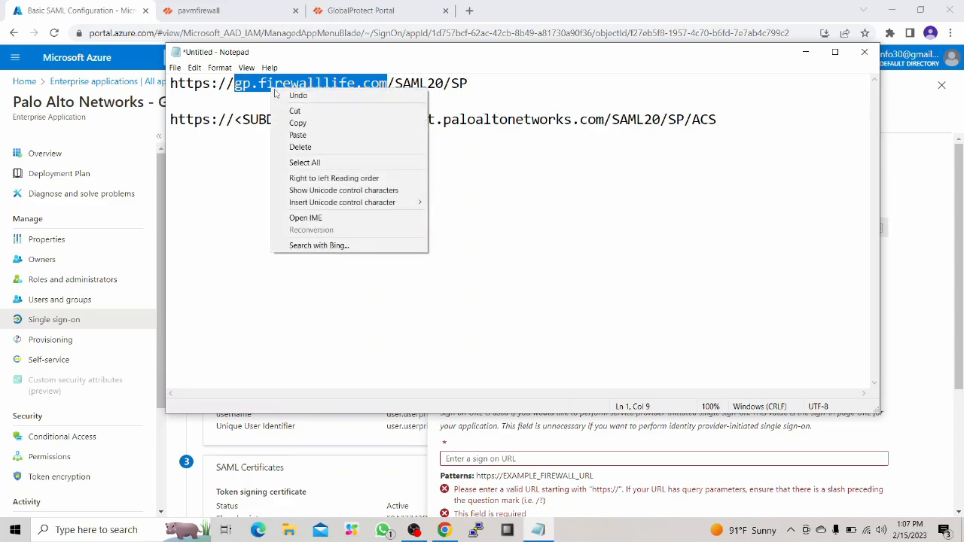
{"action": "left_click", "coordinate": [298, 124]}
{"action": "left_click_drag", "start_coordinate": [606, 119], "coordinate": [235, 128]}
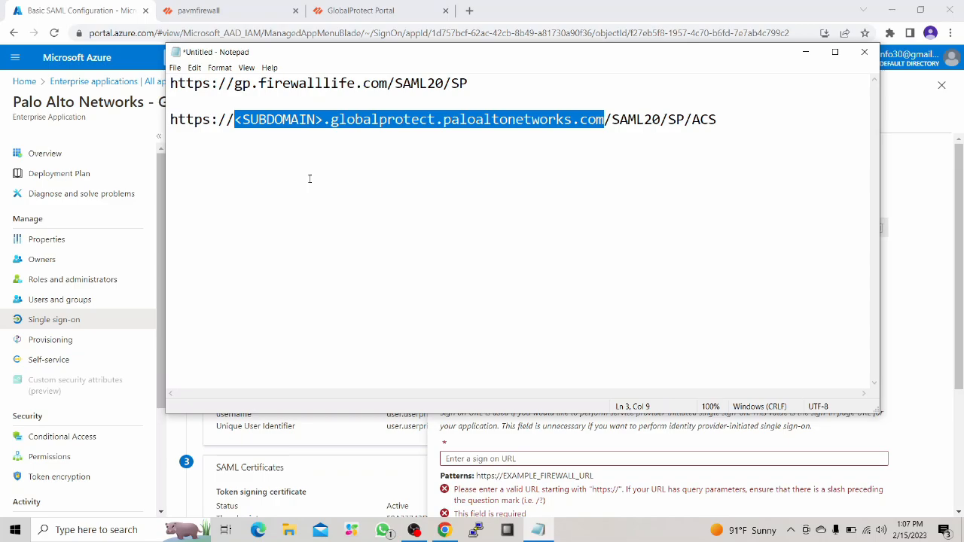
{"action": "key", "text": "ctrl+v"}
{"action": "left_click_drag", "start_coordinate": [508, 120], "coordinate": [170, 121]}
{"action": "right_click", "coordinate": [202, 113]}
{"action": "left_click", "coordinate": [240, 150]}
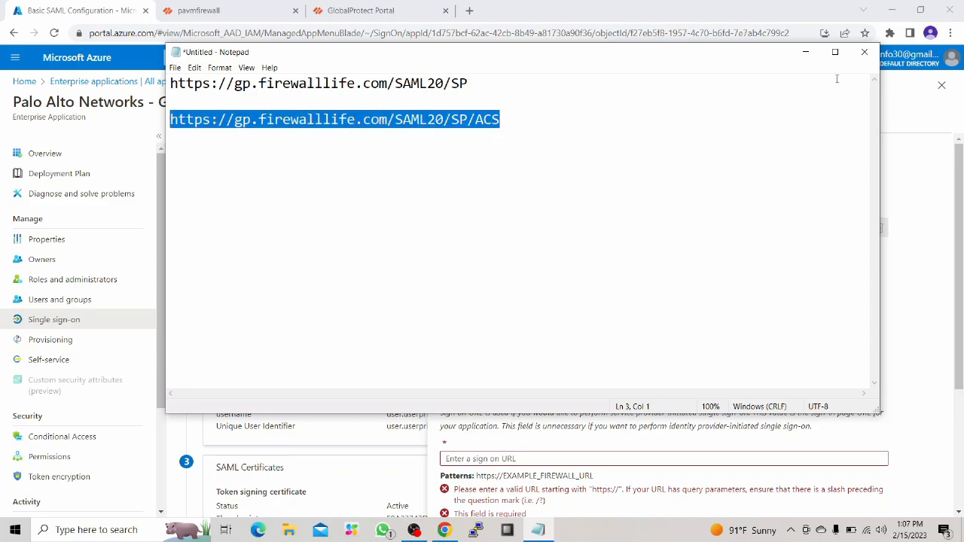
{"action": "left_click", "coordinate": [805, 52]}
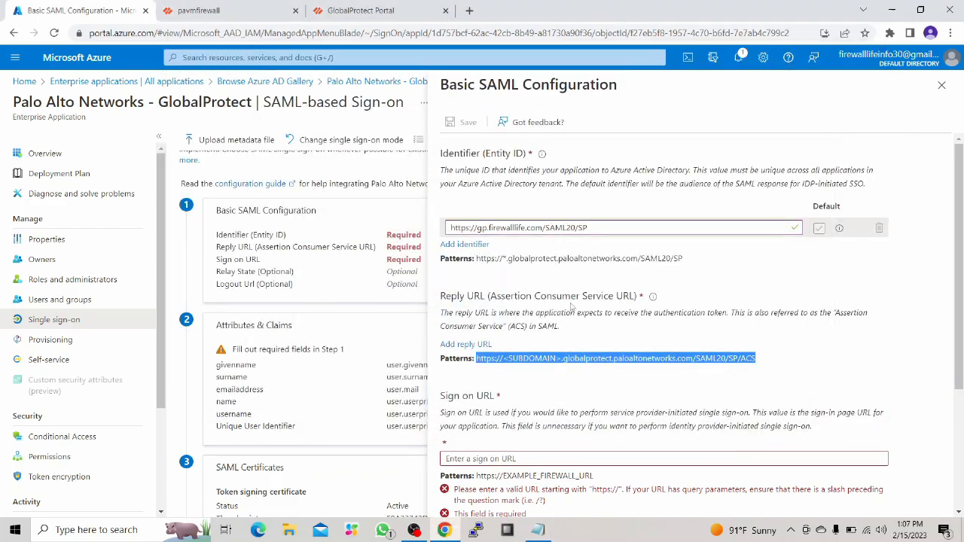
{"action": "left_click", "coordinate": [480, 344]}
{"action": "right_click", "coordinate": [487, 370]}
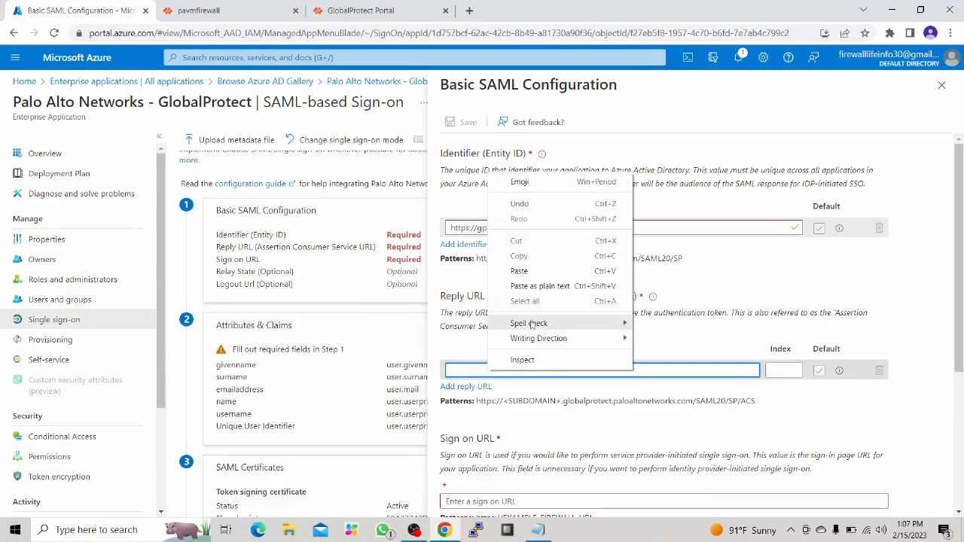
{"action": "left_click", "coordinate": [531, 273]}
{"action": "scroll", "coordinate": [570, 338], "scroll_direction": "down", "scroll_amount": 2}
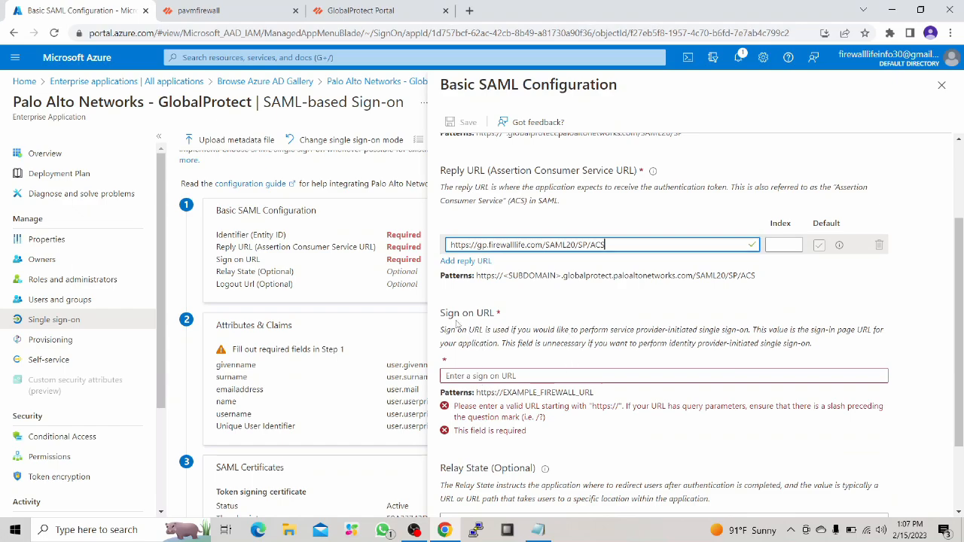
{"action": "left_click", "coordinate": [539, 530]}
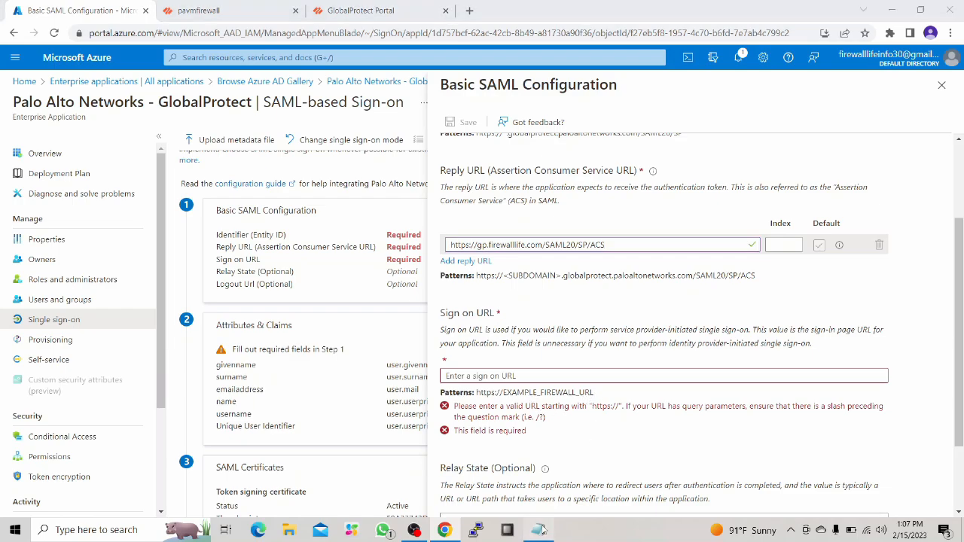
{"action": "left_click_drag", "start_coordinate": [387, 119], "coordinate": [170, 119]}
{"action": "right_click", "coordinate": [202, 123]}
{"action": "left_click", "coordinate": [235, 161]}
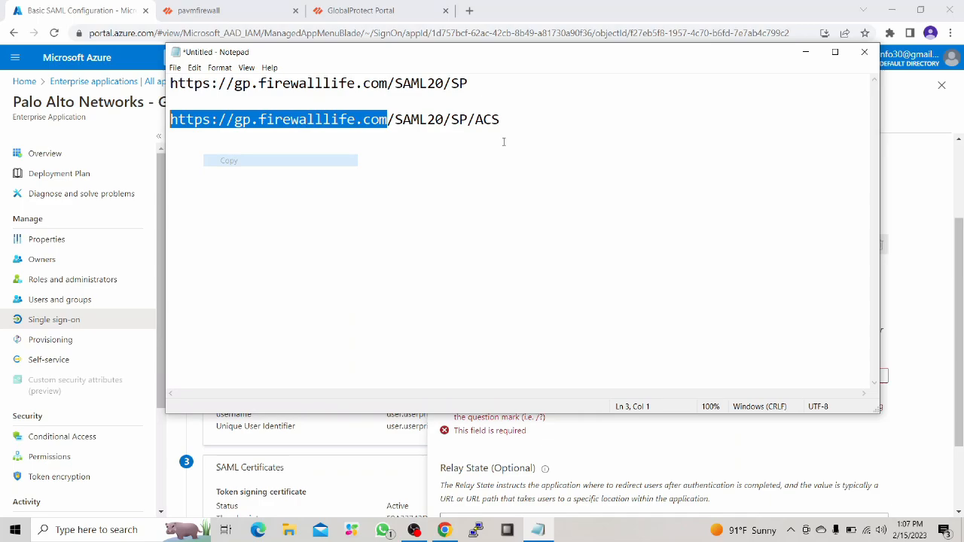
{"action": "left_click", "coordinate": [806, 52]}
{"action": "left_click", "coordinate": [496, 379]}
{"action": "right_click", "coordinate": [496, 380]}
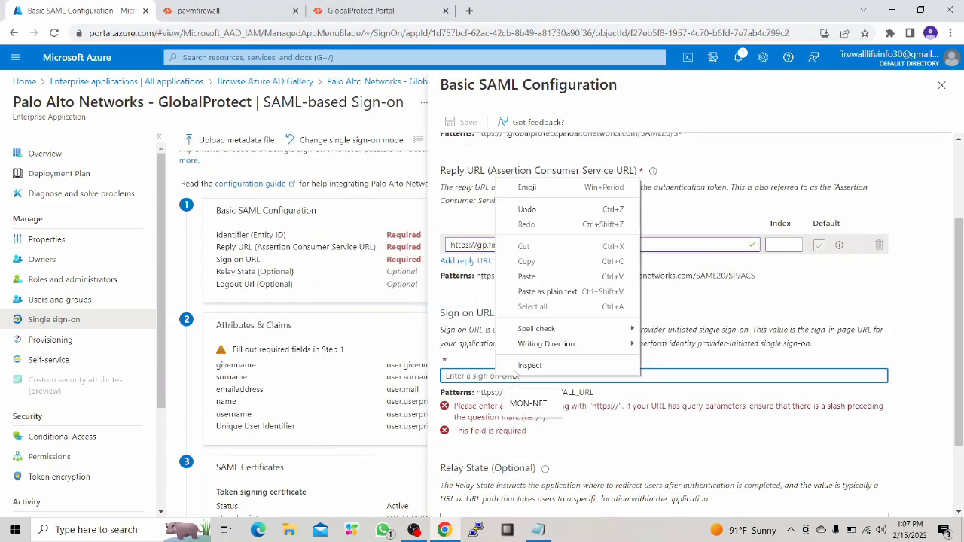
{"action": "left_click", "coordinate": [527, 292]}
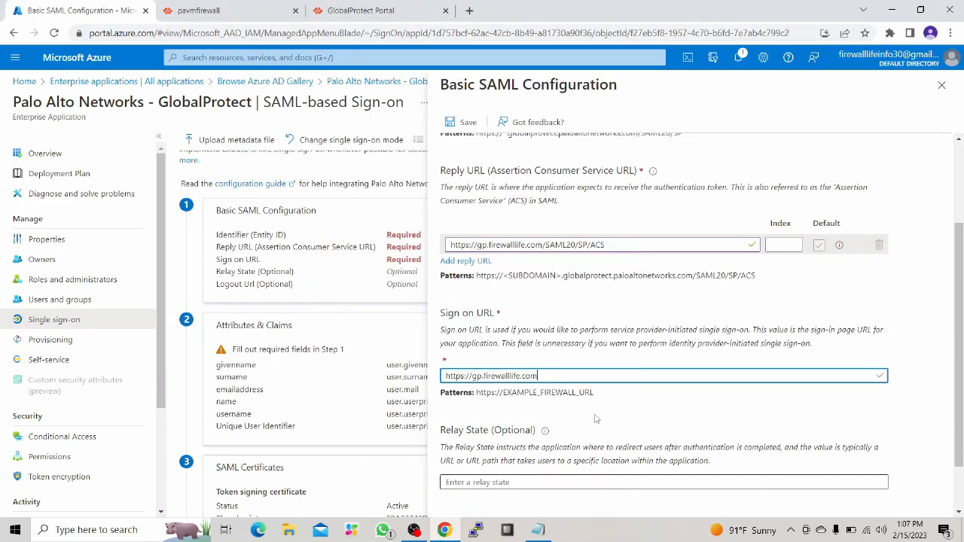
Save the Basic SAML Configuration.
{"action": "scroll", "coordinate": [595, 418], "scroll_direction": "down", "scroll_amount": 1}
{"action": "scroll", "coordinate": [595, 414], "scroll_direction": "up", "scroll_amount": 3}
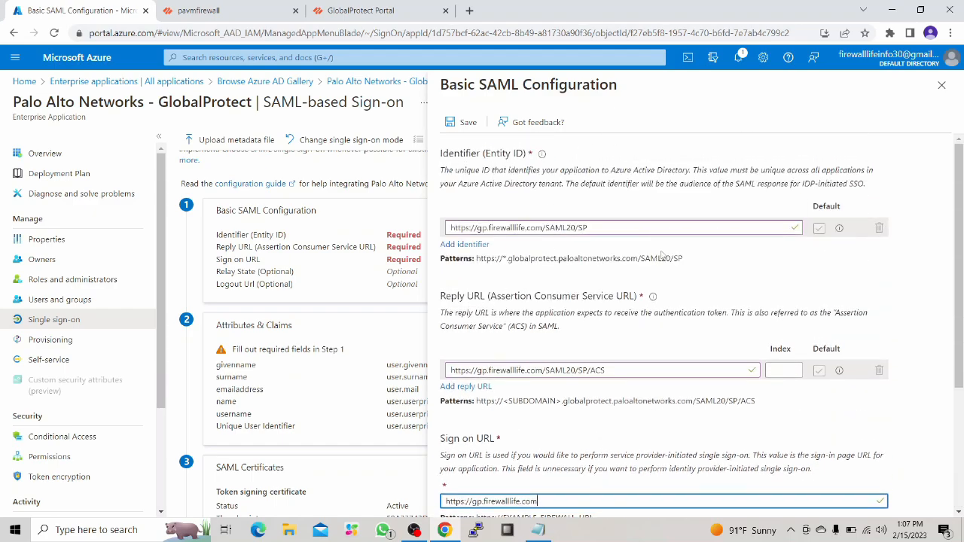
{"action": "left_click", "coordinate": [469, 123]}
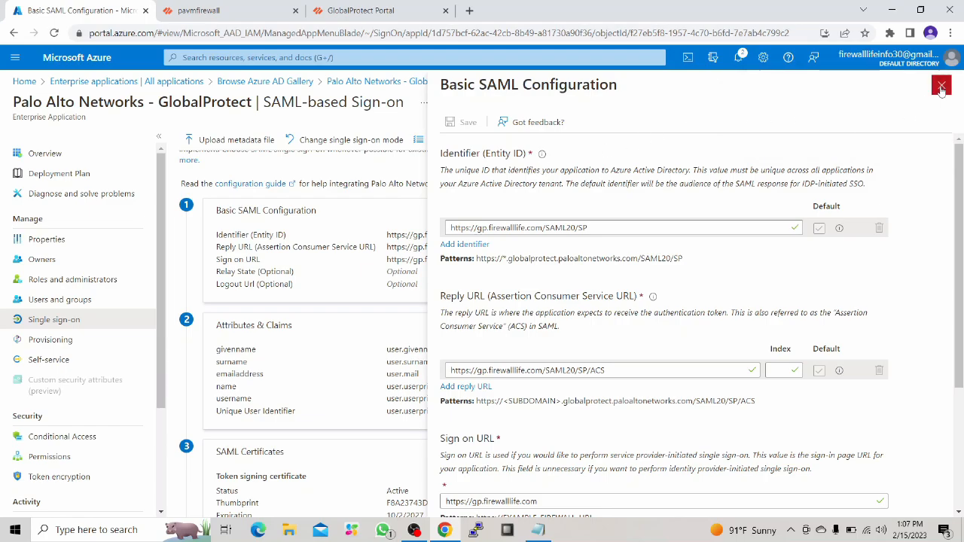
Close the SAML pane, defer the SSO test, and download the Federation Metadata XML.
{"action": "left_click", "coordinate": [941, 86]}
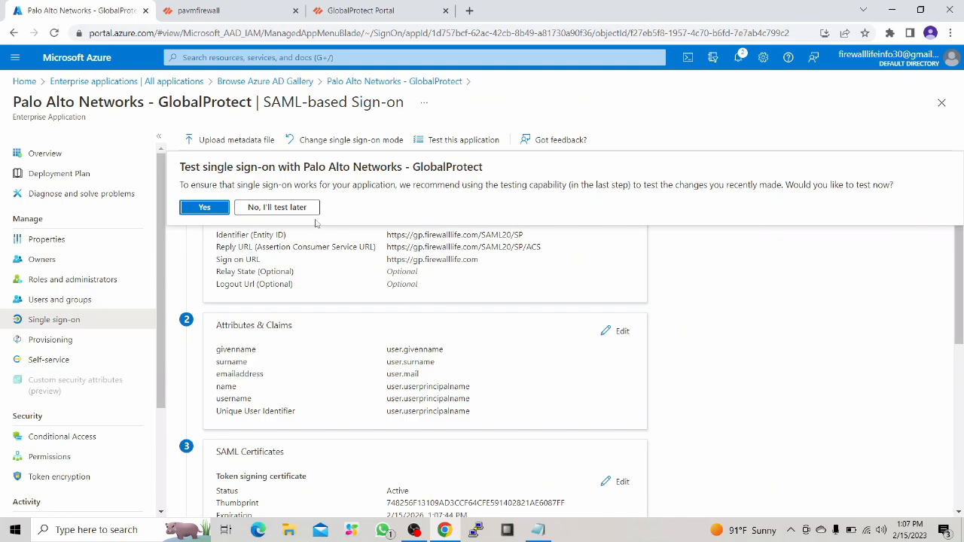
{"action": "left_click", "coordinate": [295, 209]}
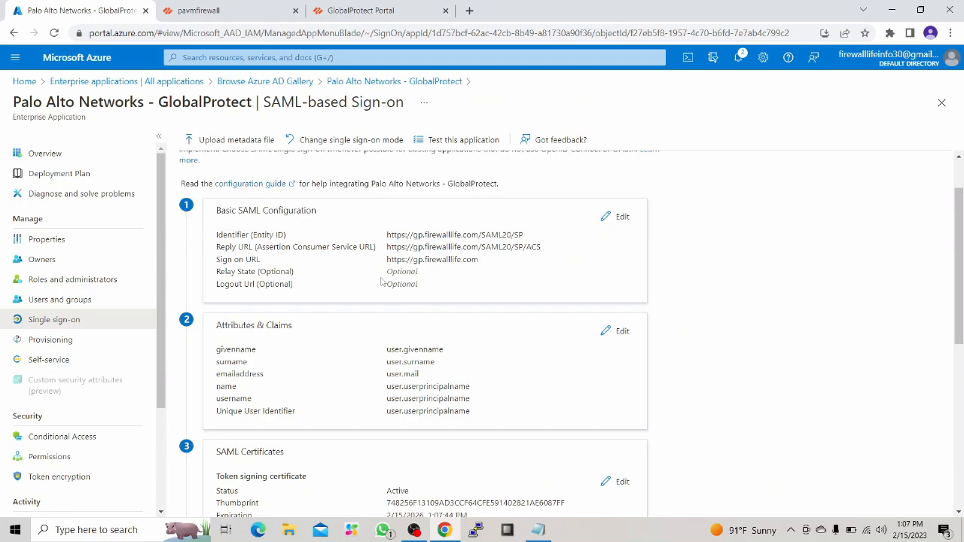
{"action": "scroll", "coordinate": [382, 281], "scroll_direction": "down", "scroll_amount": 5}
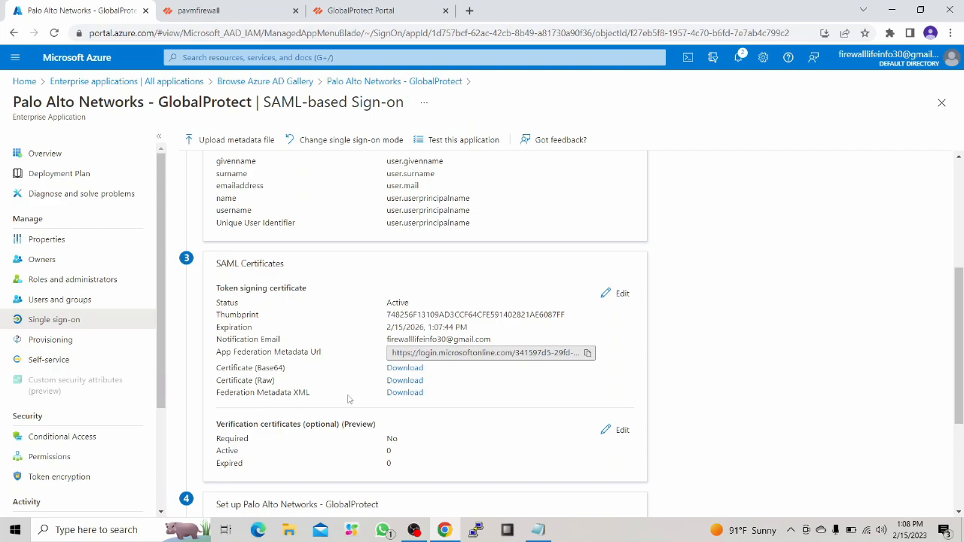
{"action": "left_click", "coordinate": [405, 394]}
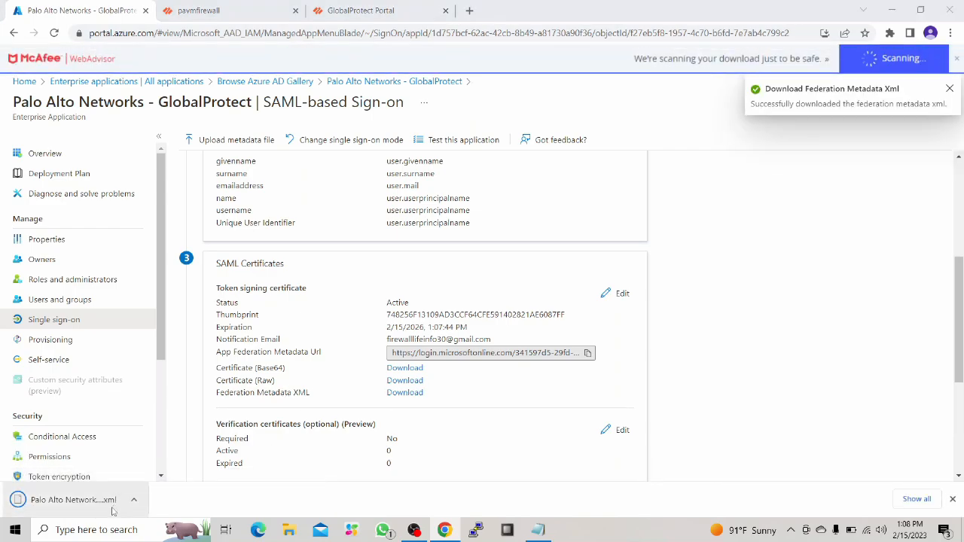
{"action": "left_click", "coordinate": [207, 10]}
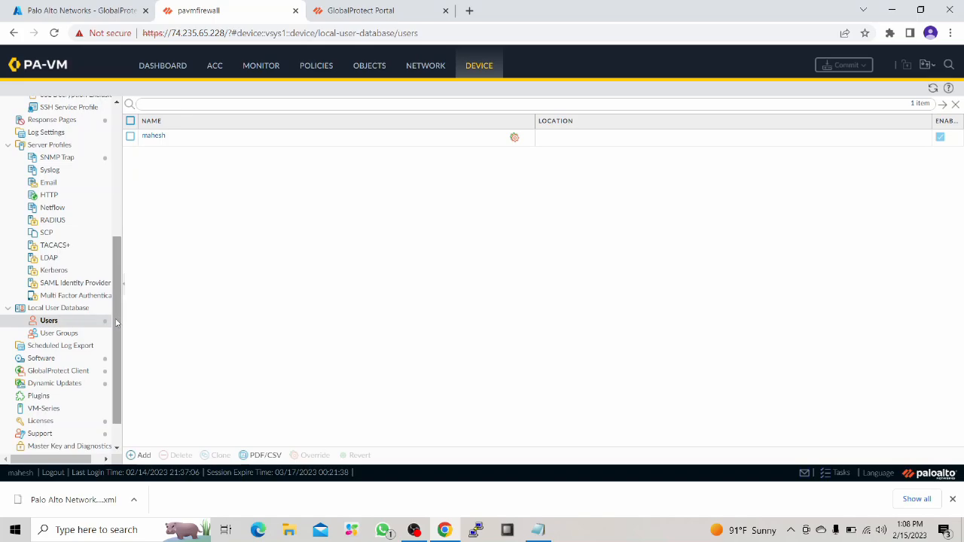
Begin a new import under Device > Server Profiles > SAML Identity Provider.
{"action": "left_click_drag", "start_coordinate": [117, 323], "coordinate": [110, 280]}
{"action": "left_click", "coordinate": [481, 71]}
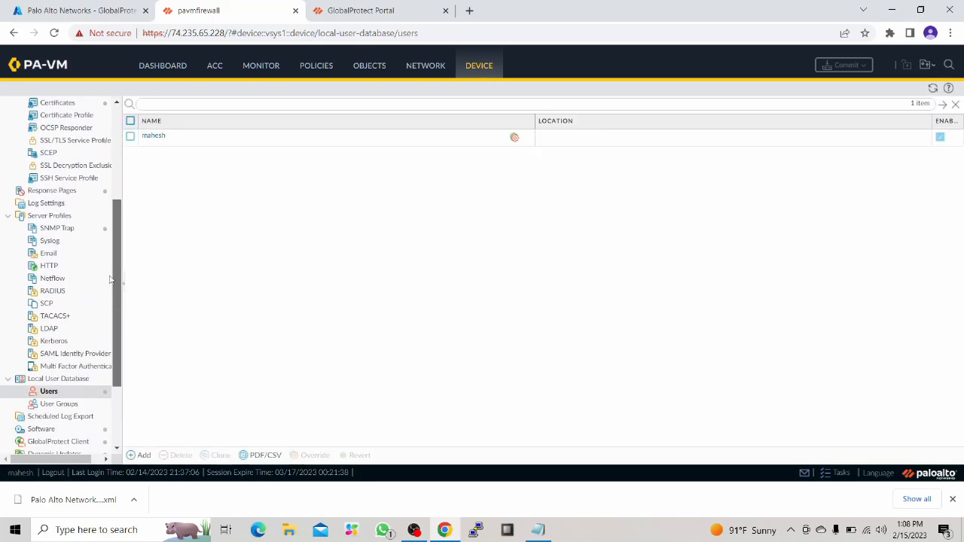
{"action": "left_click", "coordinate": [80, 354]}
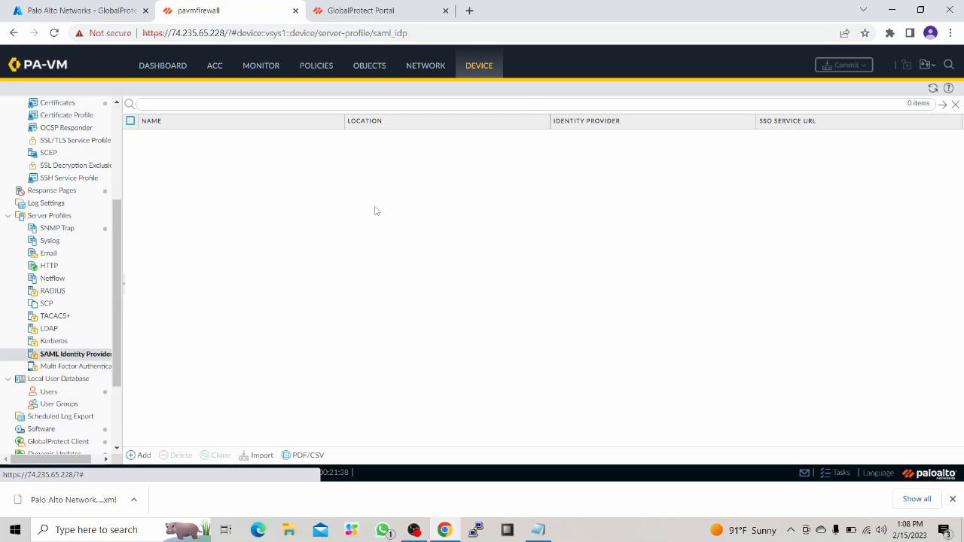
{"action": "left_click", "coordinate": [260, 455]}
Name the profile SAML-PROFILE, pick the metadata file, and disable IdP certificate validation.
{"action": "left_click", "coordinate": [424, 204]}
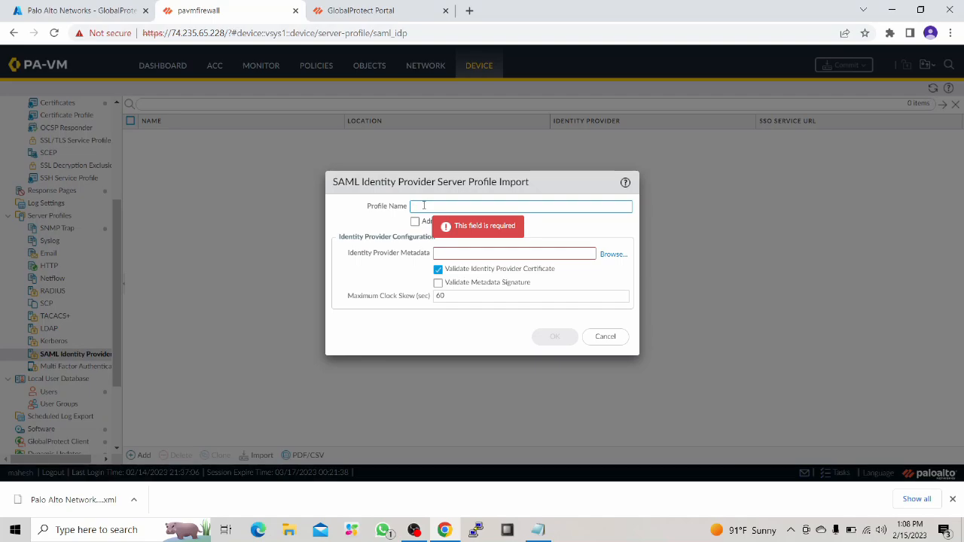
{"action": "type", "text": "SAML-"}
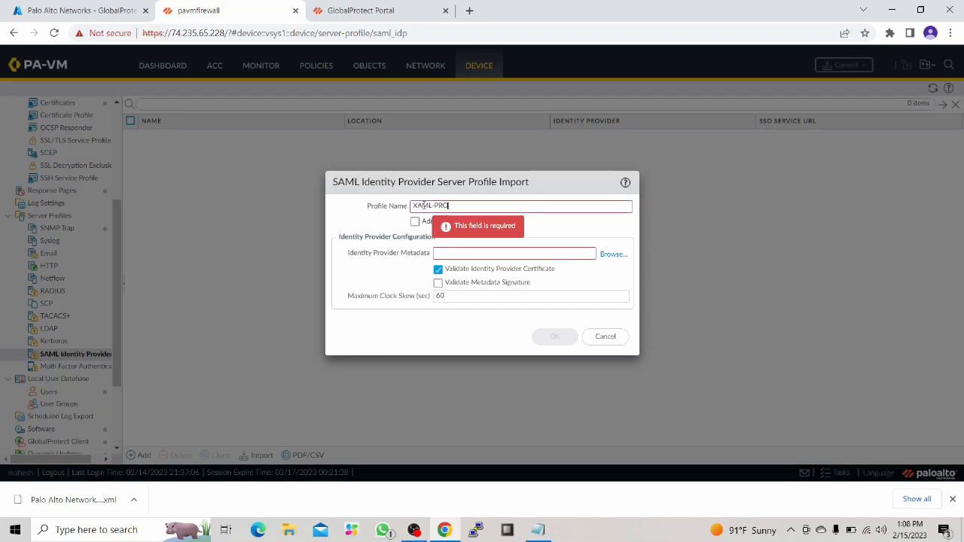
{"action": "type", "text": "PROFILE"}
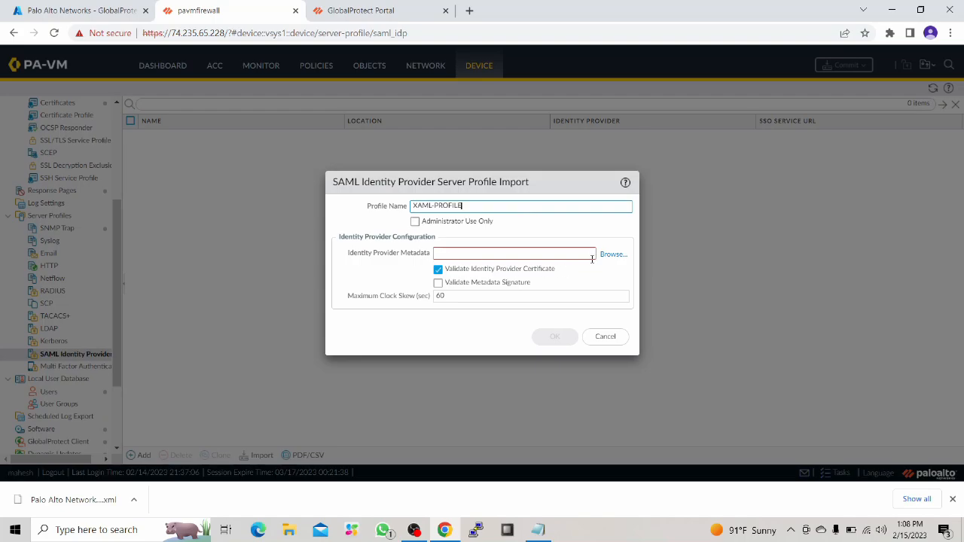
{"action": "left_click", "coordinate": [609, 256]}
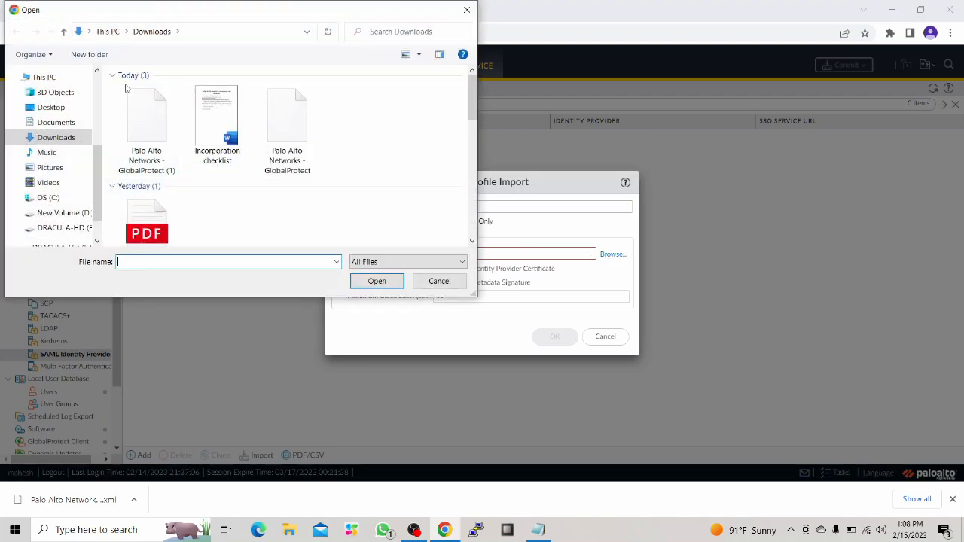
{"action": "double_click", "coordinate": [156, 131]}
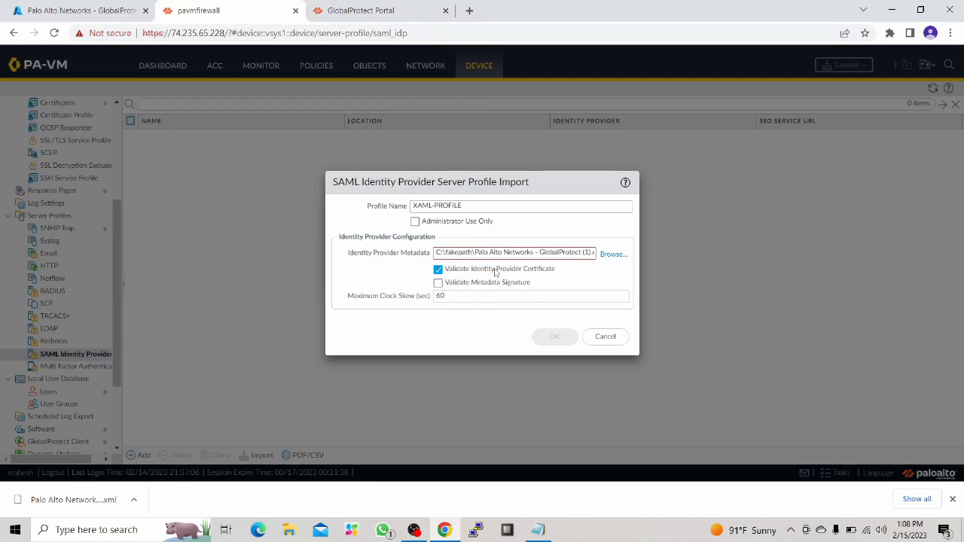
{"action": "left_click", "coordinate": [438, 269]}
Rename the metadata file to GlobalProtect1, load it, and confirm the import.
{"action": "mouse_move", "coordinate": [472, 254]}
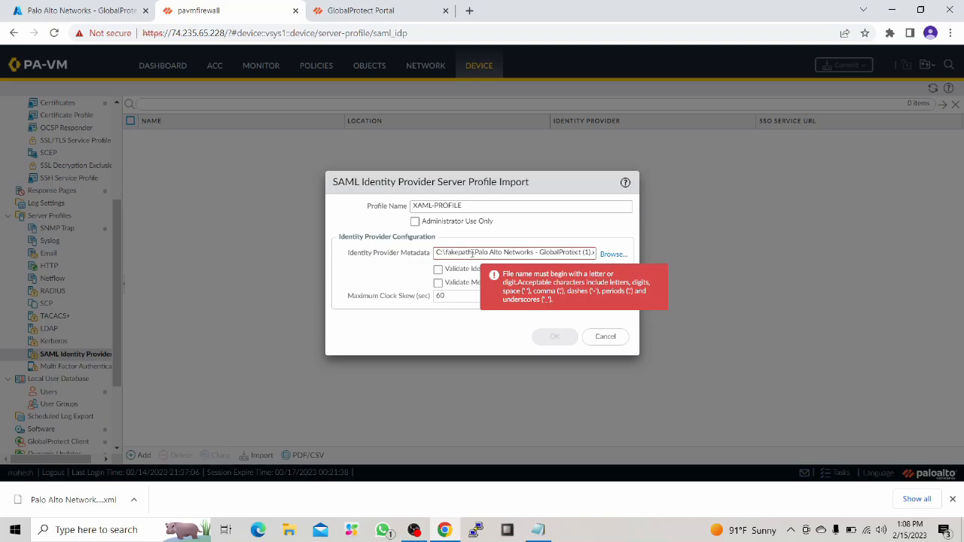
{"action": "left_click", "coordinate": [612, 254]}
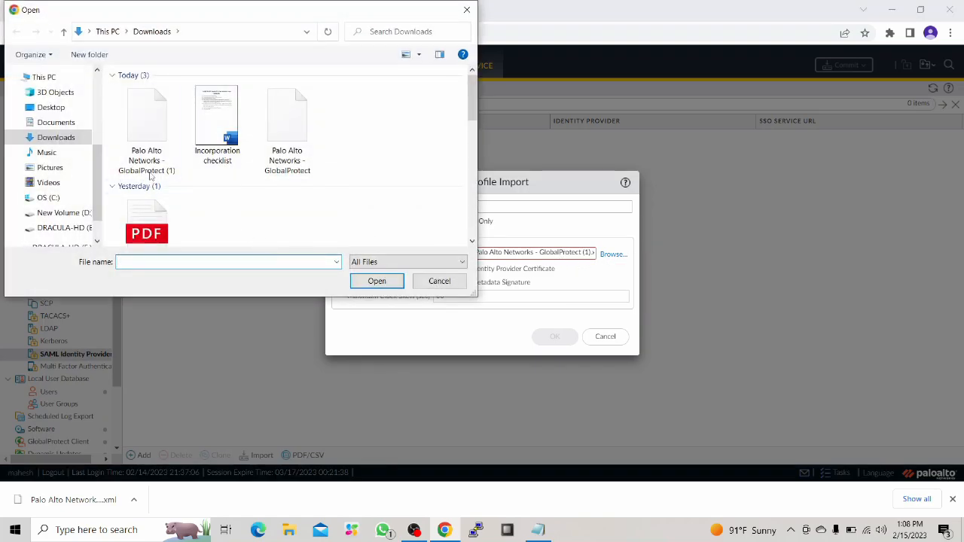
{"action": "left_click", "coordinate": [147, 162]}
{"action": "left_click", "coordinate": [146, 162]}
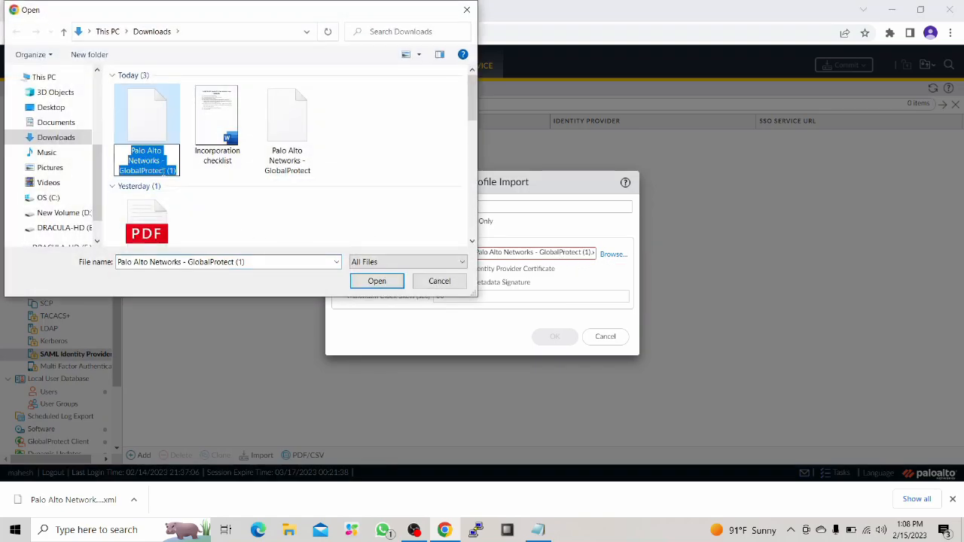
{"action": "left_click", "coordinate": [164, 173]}
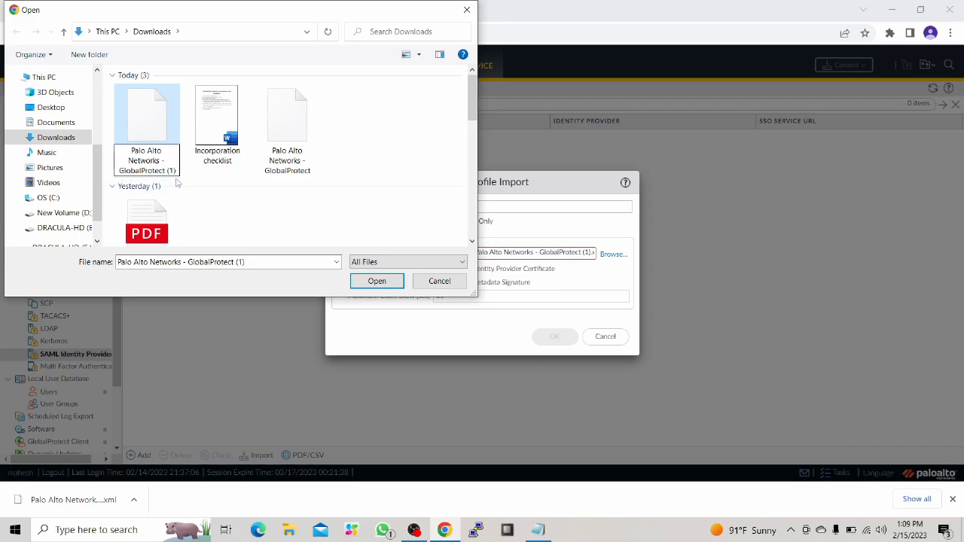
{"action": "key", "text": "Delete"}
{"action": "key", "text": "Delete"}
{"action": "key", "text": "BackSpace"}
{"action": "left_click", "coordinate": [229, 224]}
{"action": "left_click", "coordinate": [151, 128]}
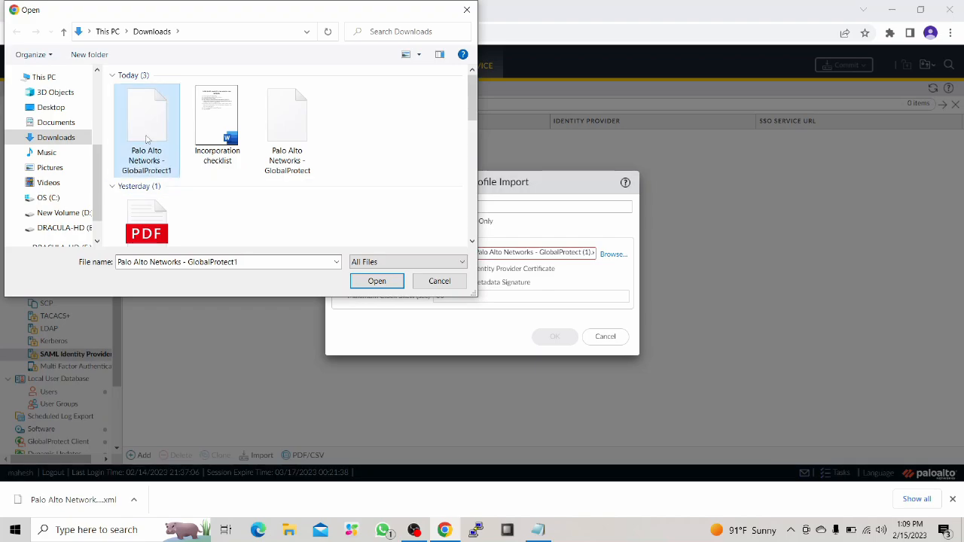
{"action": "left_click", "coordinate": [377, 280]}
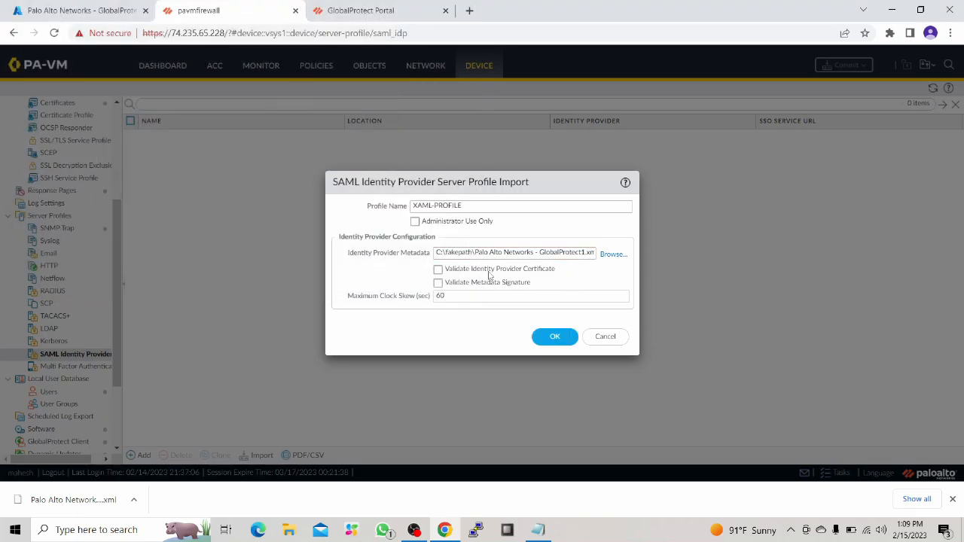
{"action": "left_click", "coordinate": [560, 339]}
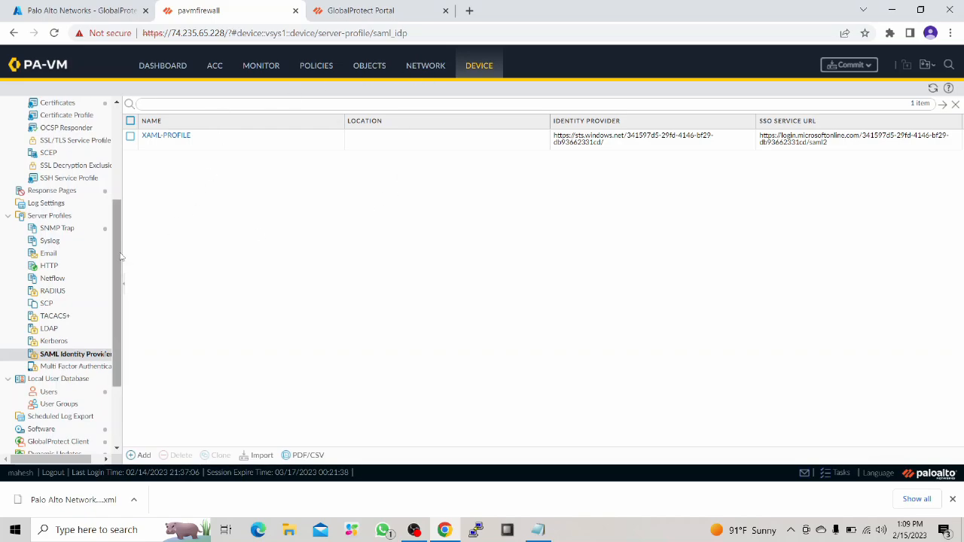
{"action": "left_click_drag", "start_coordinate": [118, 252], "coordinate": [134, 159]}
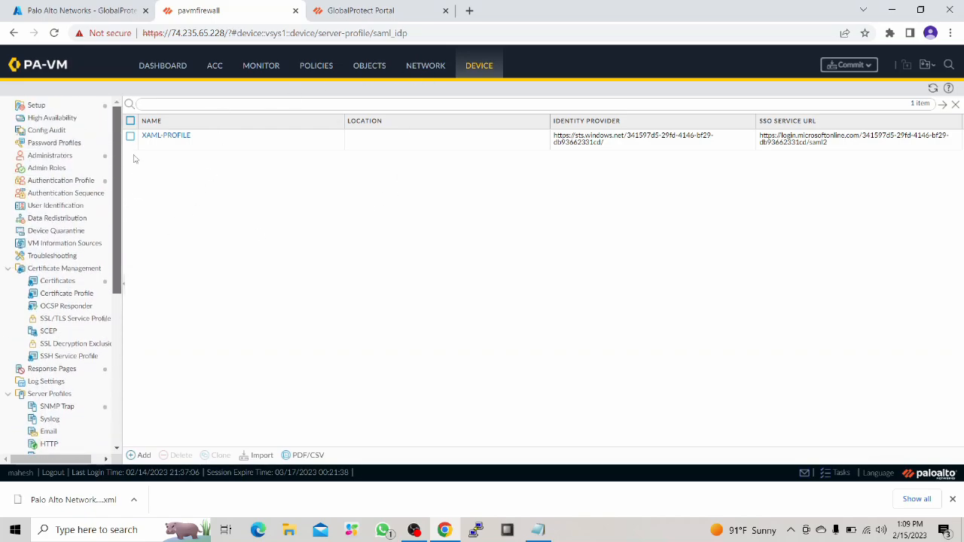
Set the GP authentication profile to SAML, IdP XAML-PROFILE, username attribute 'username', and save.
{"action": "left_click", "coordinate": [67, 183]}
{"action": "left_click", "coordinate": [148, 161]}
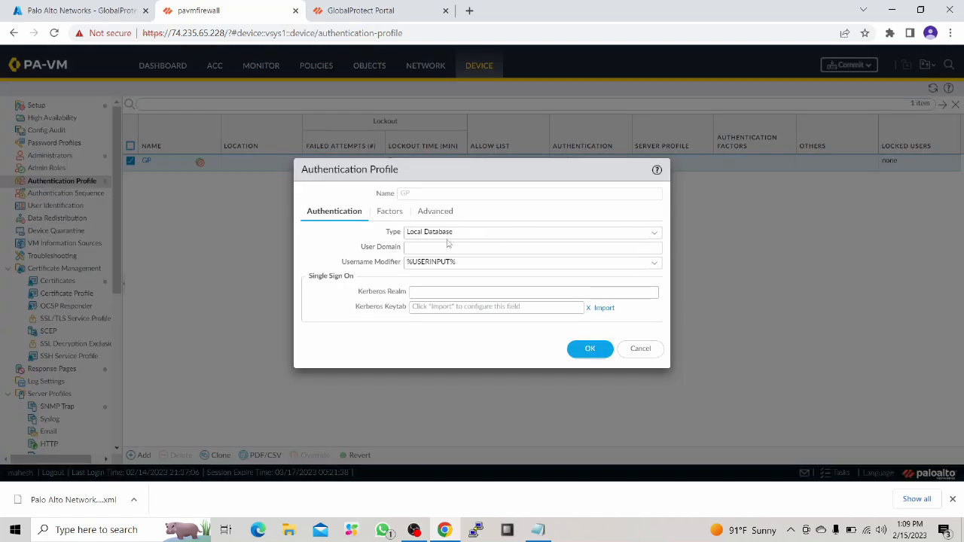
{"action": "left_click", "coordinate": [654, 232]}
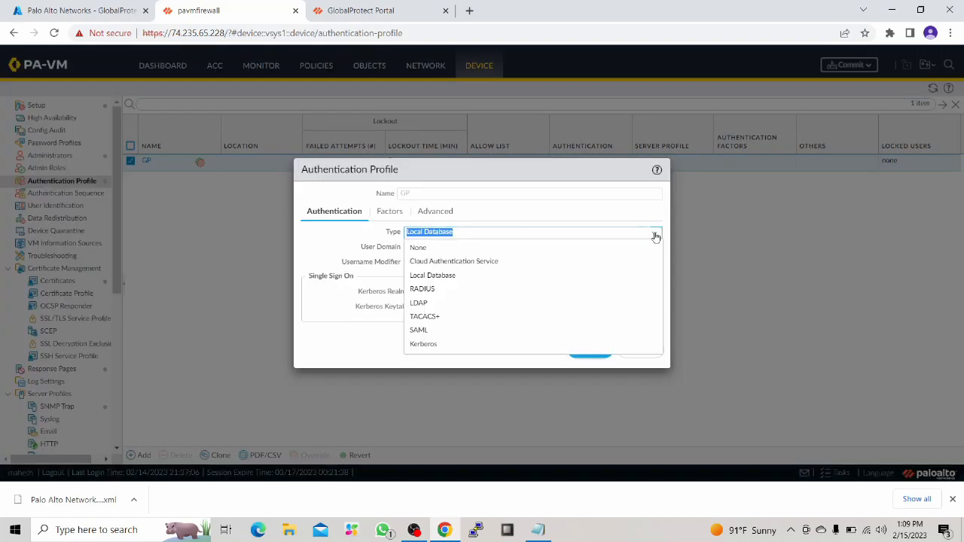
{"action": "left_click", "coordinate": [418, 331]}
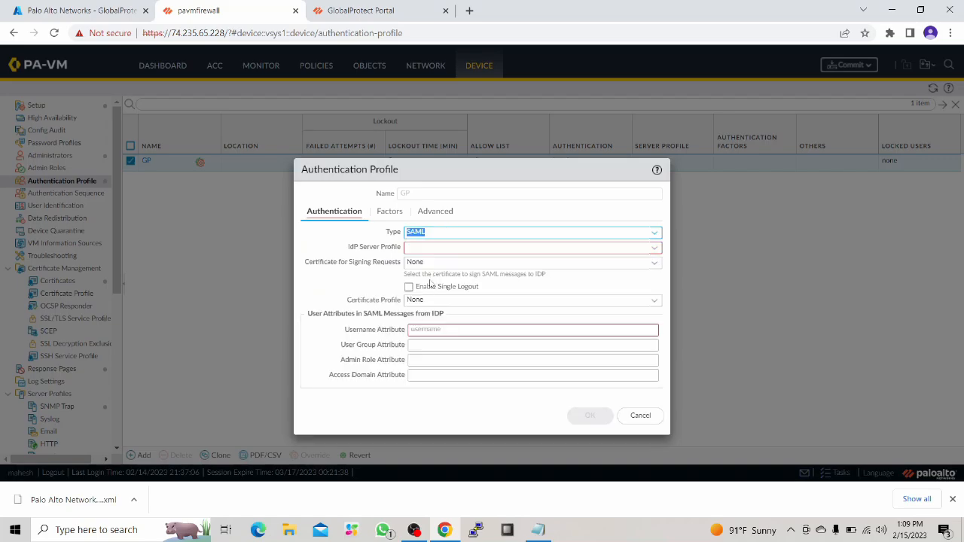
{"action": "left_click", "coordinate": [653, 248]}
{"action": "left_click", "coordinate": [427, 263]}
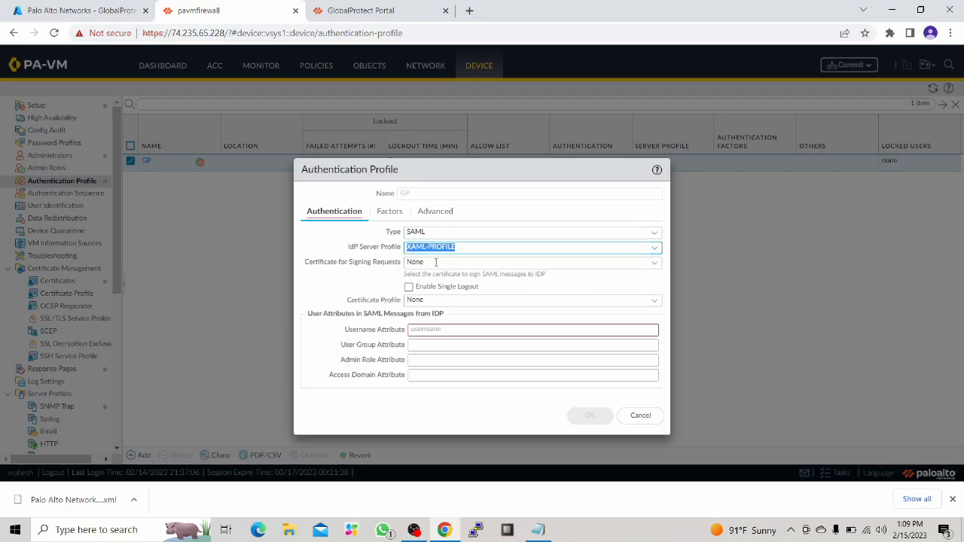
{"action": "left_click", "coordinate": [456, 329]}
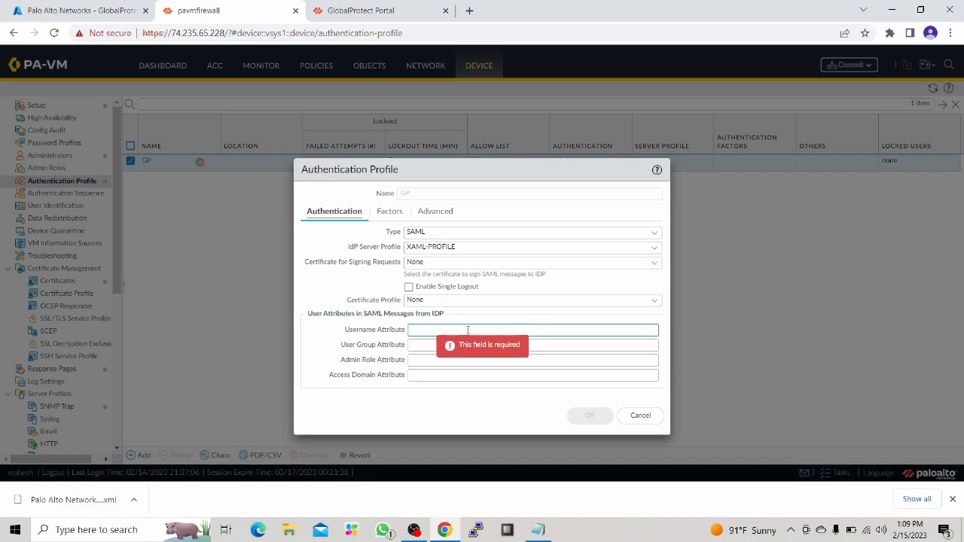
{"action": "type", "text": "username"}
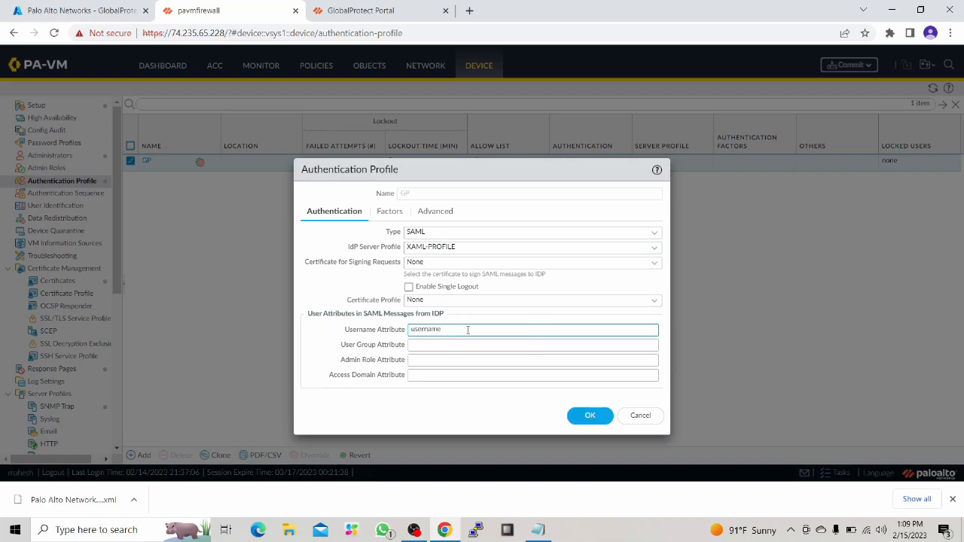
{"action": "left_click", "coordinate": [442, 210]}
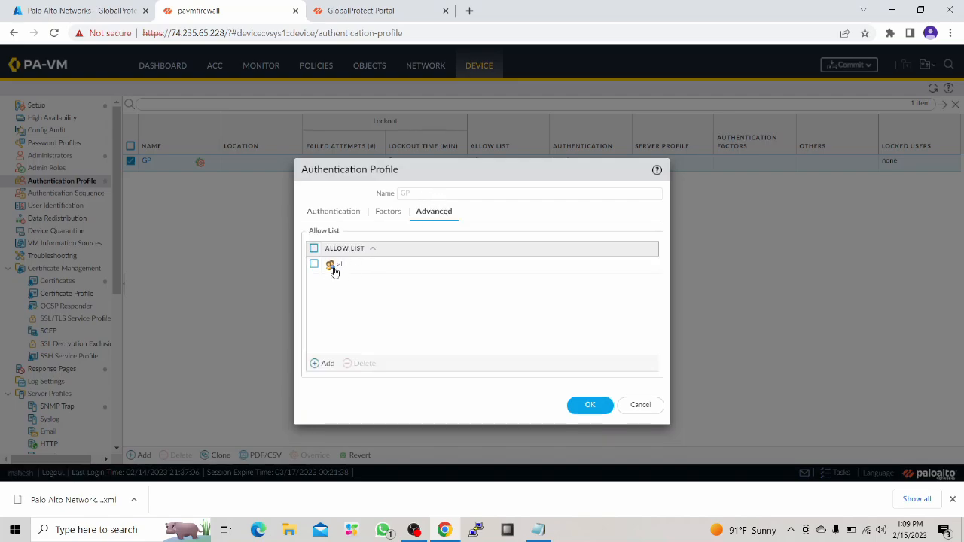
{"action": "left_click", "coordinate": [591, 405]}
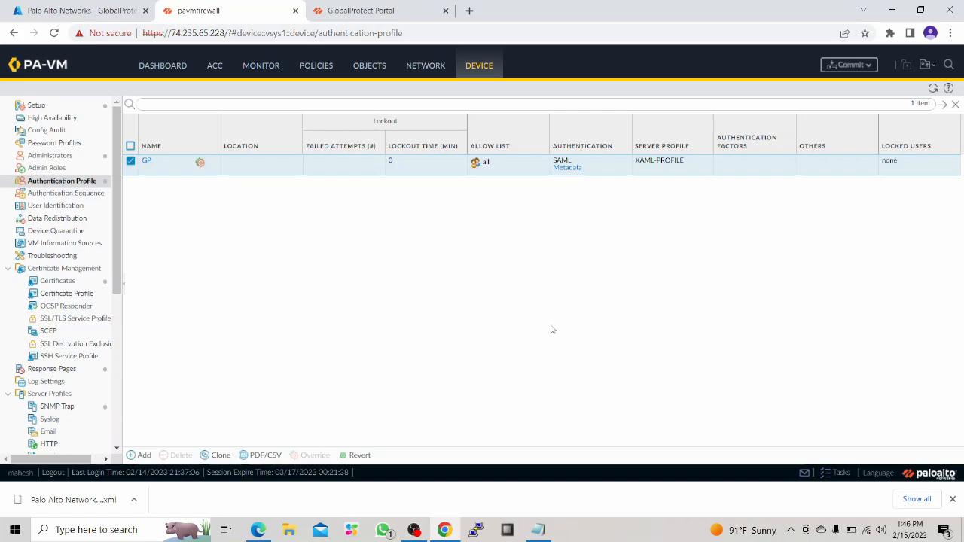
Review the GlobalProtect SAML-based Sign-on page, then open Azure Active Directory from recent services.
{"action": "left_click", "coordinate": [88, 12]}
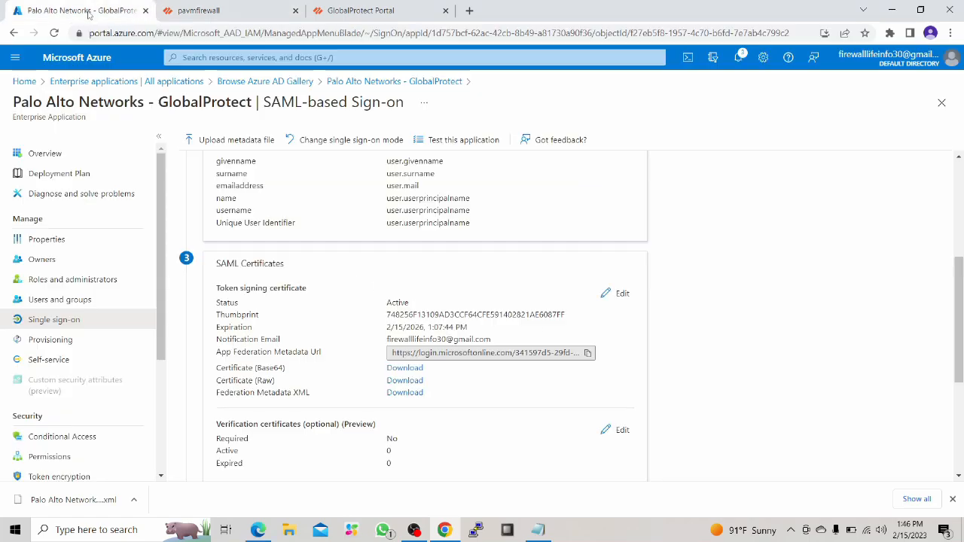
{"action": "scroll", "coordinate": [430, 300], "scroll_direction": "down", "scroll_amount": 3}
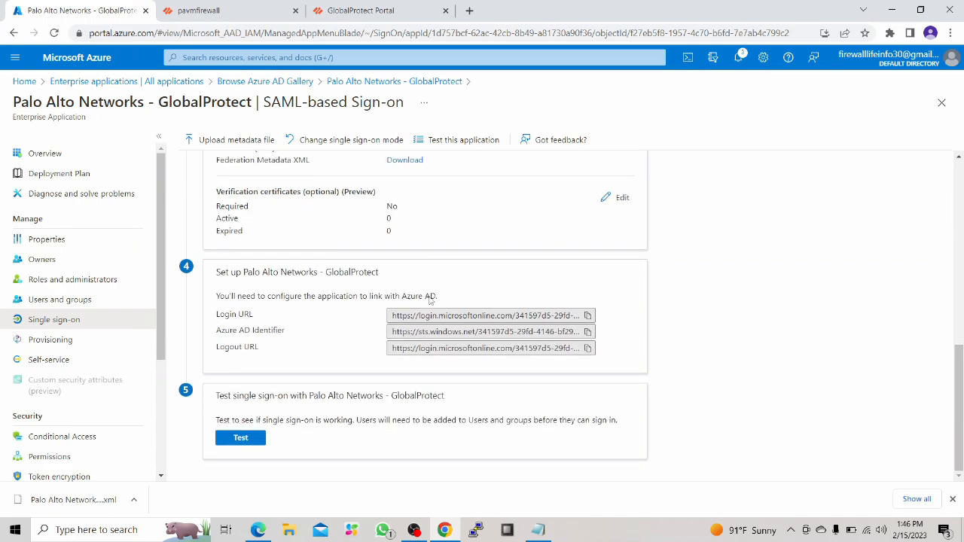
{"action": "scroll", "coordinate": [430, 300], "scroll_direction": "up", "scroll_amount": 5}
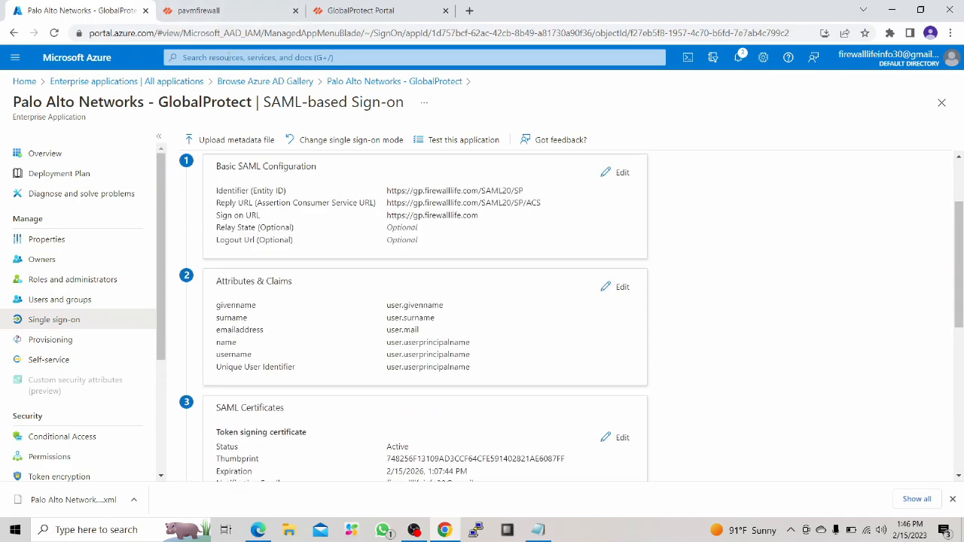
{"action": "left_click", "coordinate": [228, 57]}
{"action": "left_click", "coordinate": [282, 254]}
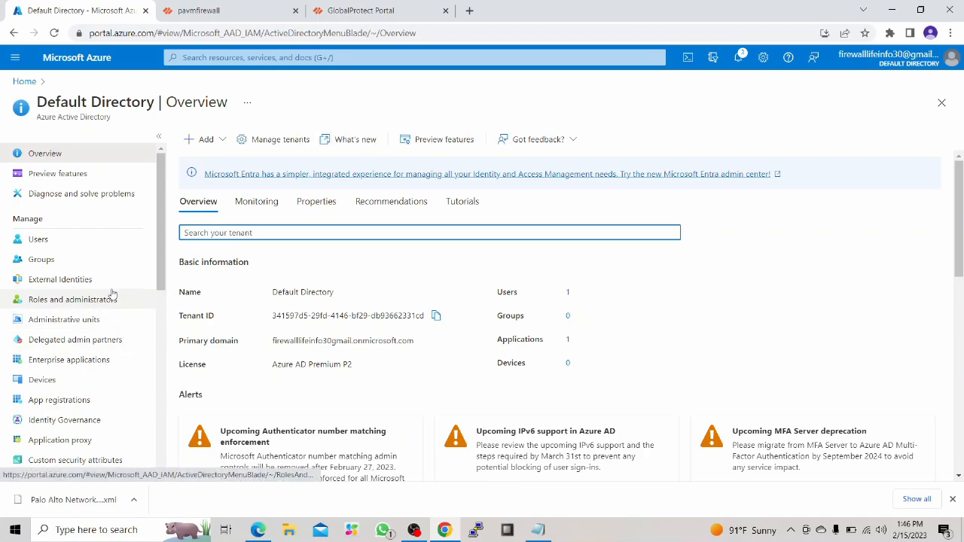
{"action": "scroll", "coordinate": [106, 260], "scroll_direction": "down", "scroll_amount": 3}
{"action": "left_click", "coordinate": [76, 304]}
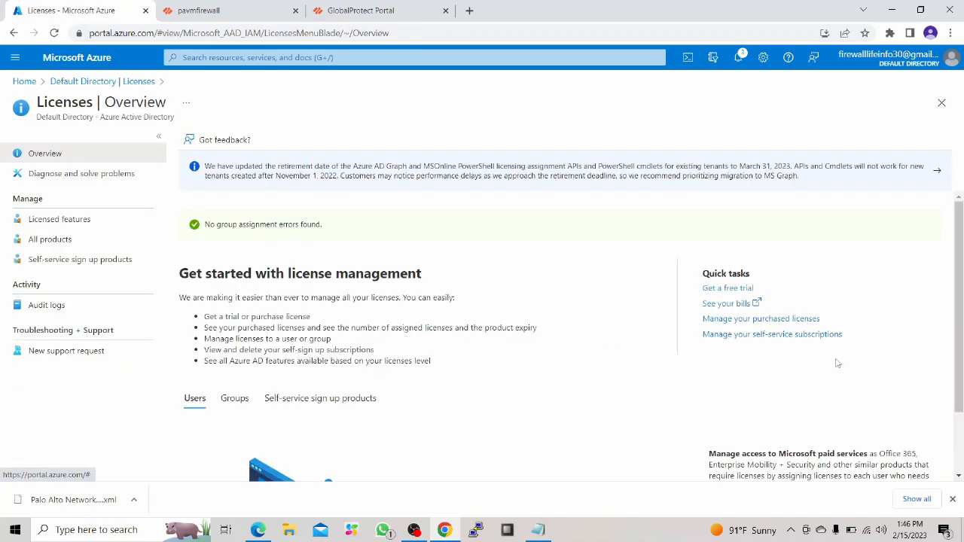
{"action": "left_click", "coordinate": [766, 322]}
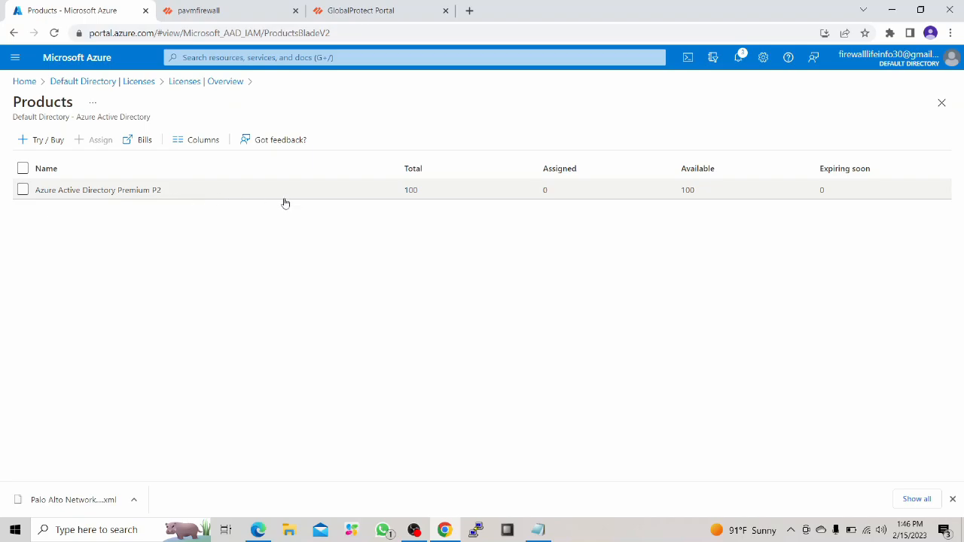
{"action": "left_click", "coordinate": [144, 85]}
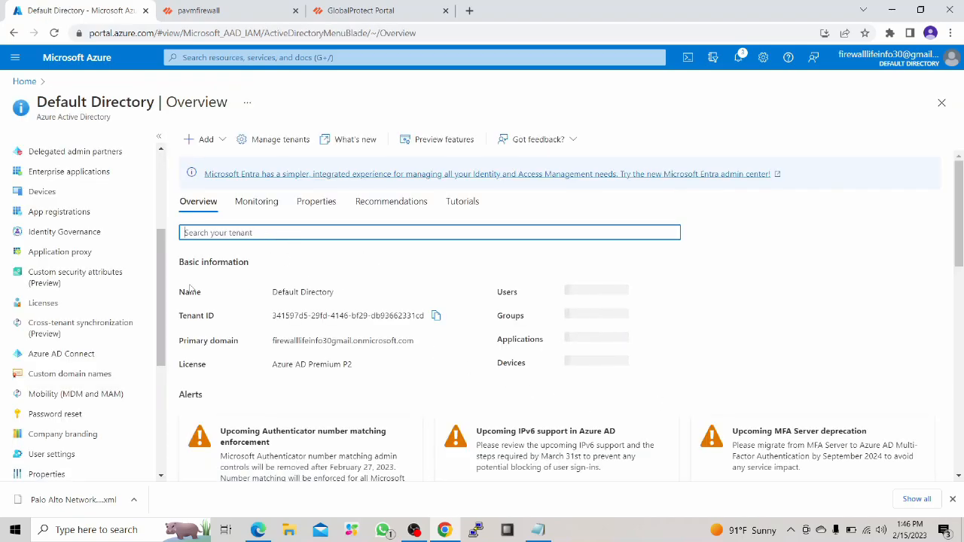
{"action": "scroll", "coordinate": [55, 280], "scroll_direction": "down", "scroll_amount": 2}
{"action": "left_click", "coordinate": [43, 239]}
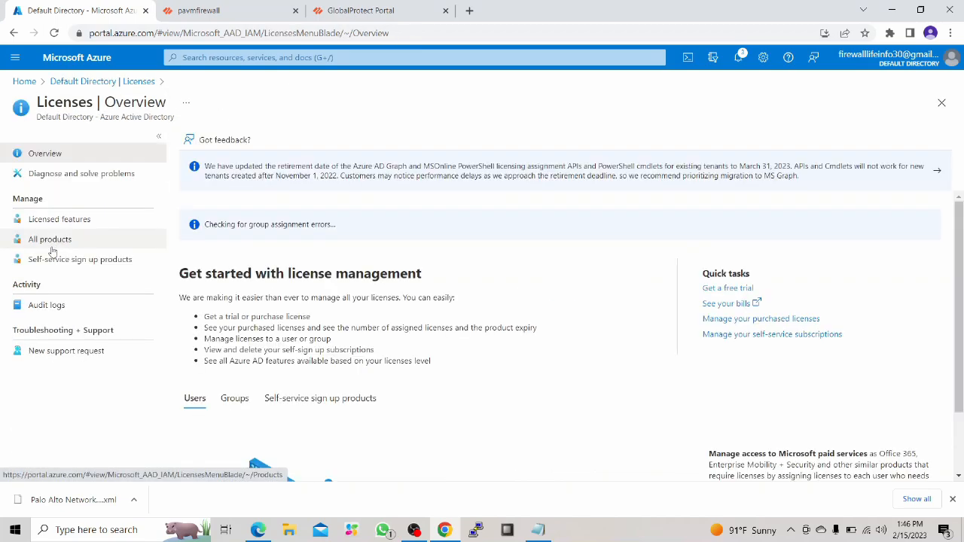
{"action": "left_click", "coordinate": [727, 291]}
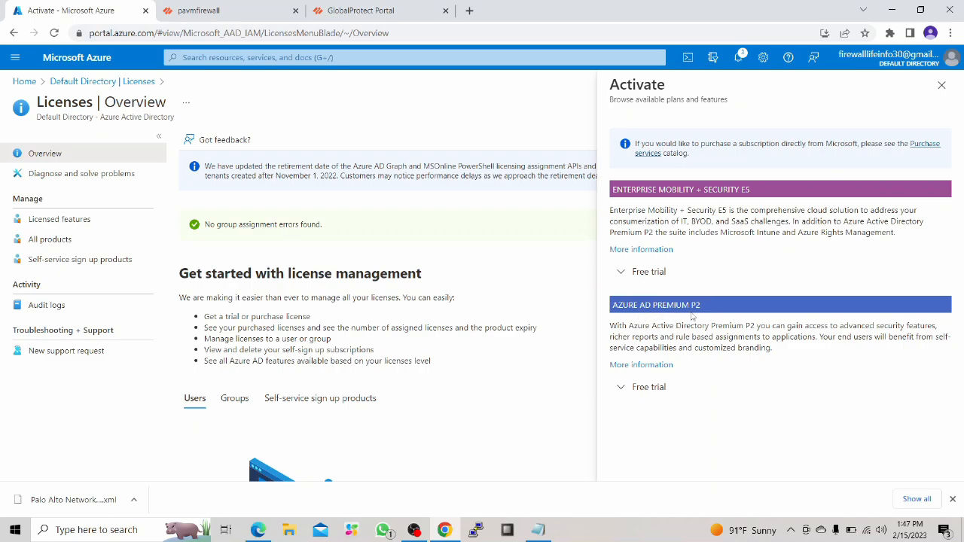
{"action": "left_click", "coordinate": [941, 84]}
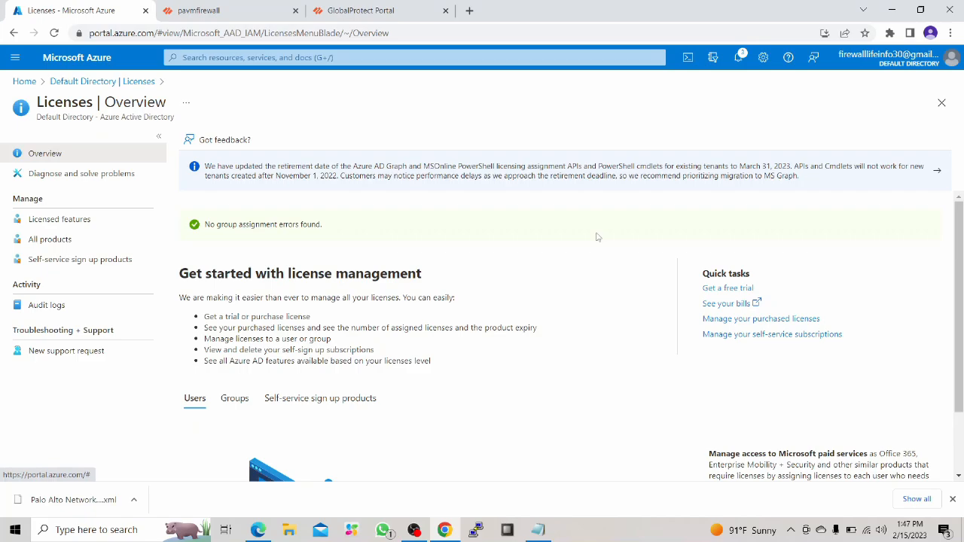
{"action": "left_click", "coordinate": [95, 82]}
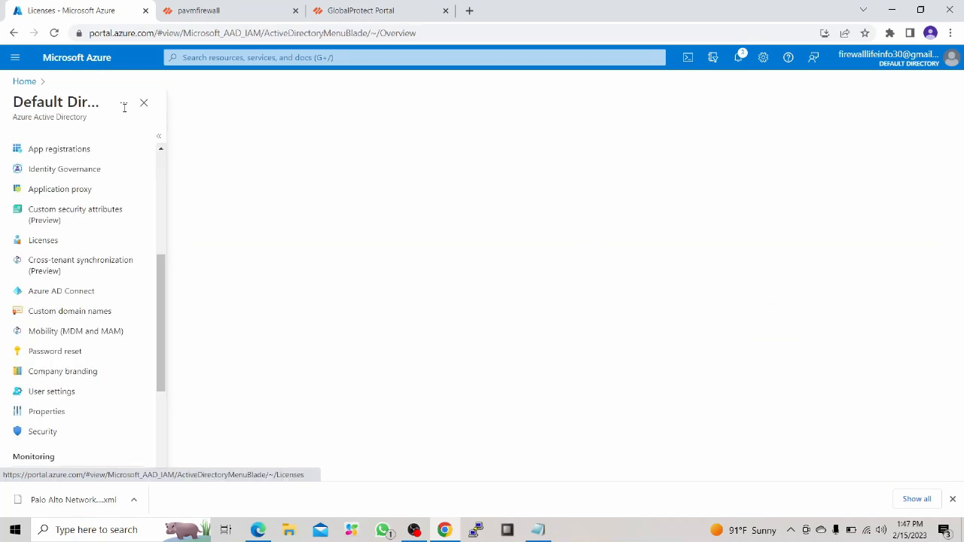
{"action": "scroll", "coordinate": [71, 189], "scroll_direction": "up", "scroll_amount": 5}
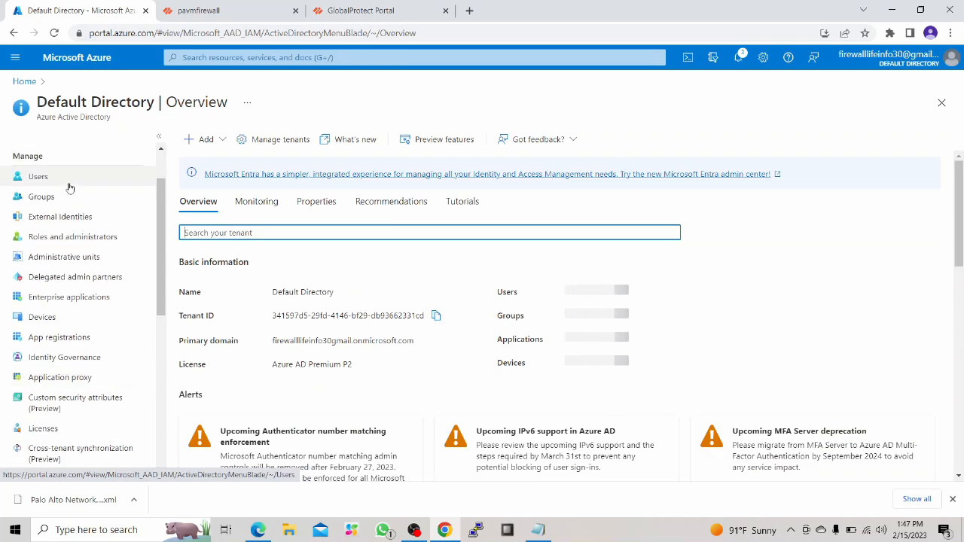
Start a new user in Default Directory with user name gpuser.
{"action": "left_click", "coordinate": [69, 184]}
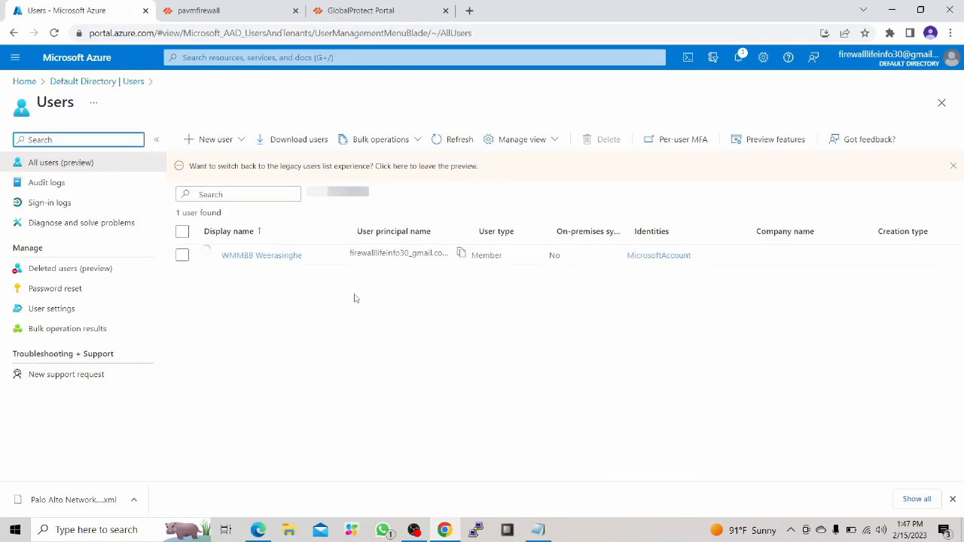
{"action": "left_click", "coordinate": [220, 141]}
{"action": "left_click", "coordinate": [225, 172]}
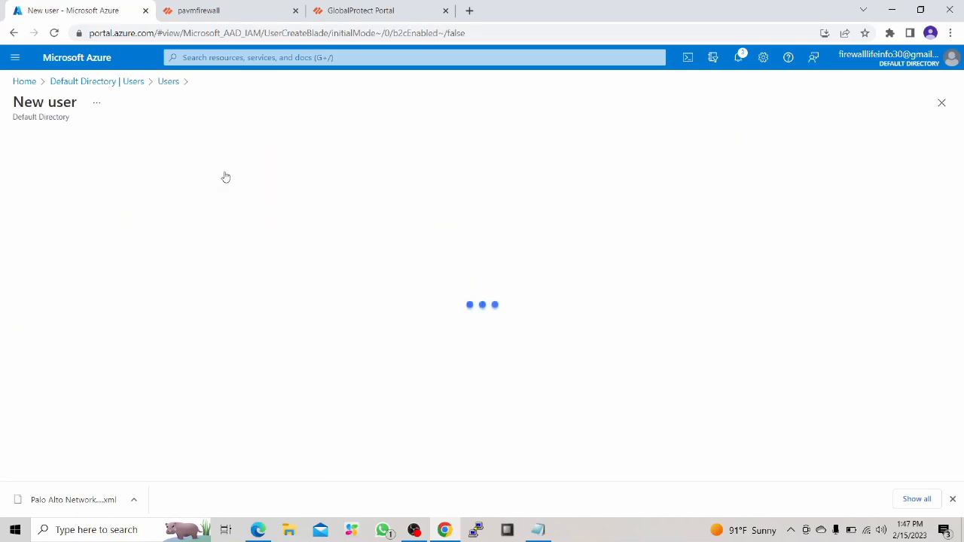
{"action": "left_click", "coordinate": [238, 380]}
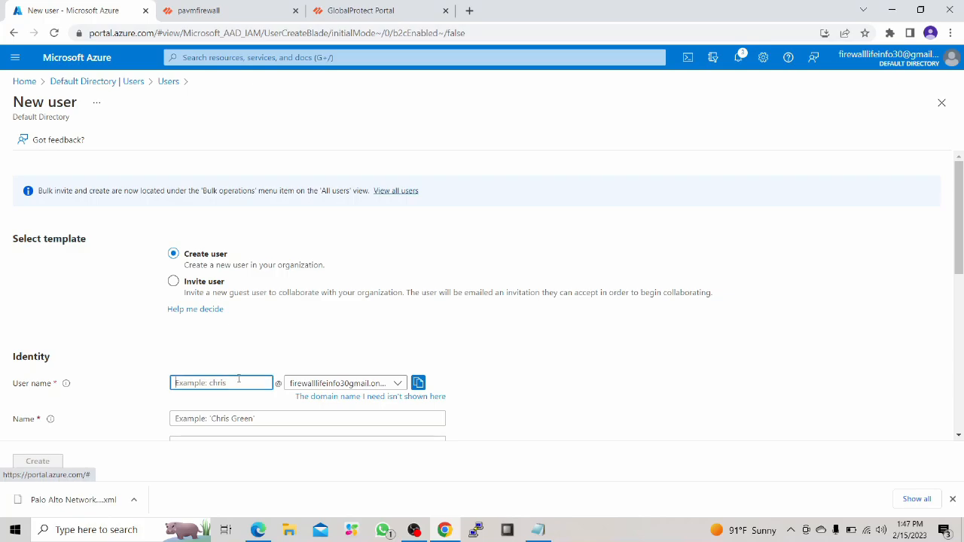
{"action": "type", "text": "gpuser"}
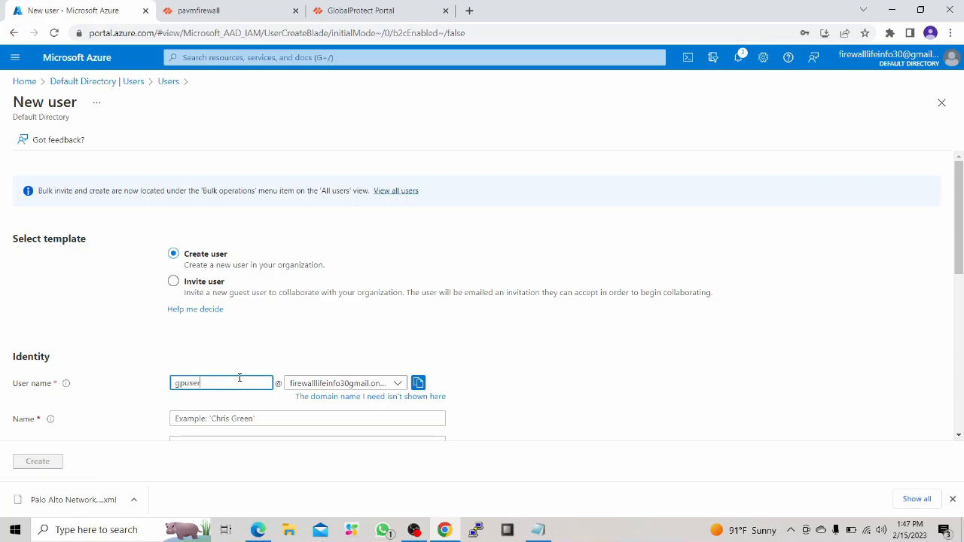
Give the new user display name 'GP User', first name 'GP' and last name 'User'.
{"action": "scroll", "coordinate": [239, 379], "scroll_direction": "down", "scroll_amount": 2}
{"action": "left_click", "coordinate": [198, 293]}
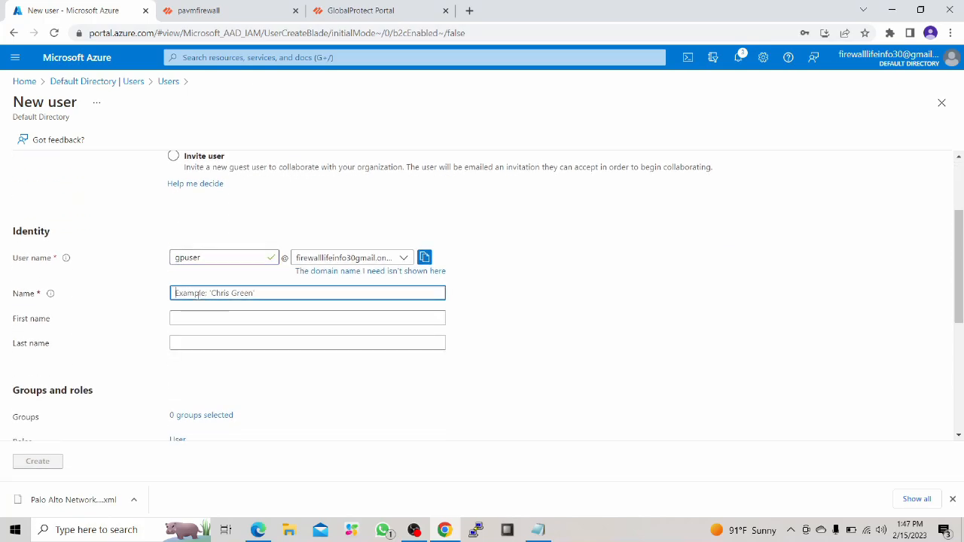
{"action": "type", "text": "G"}
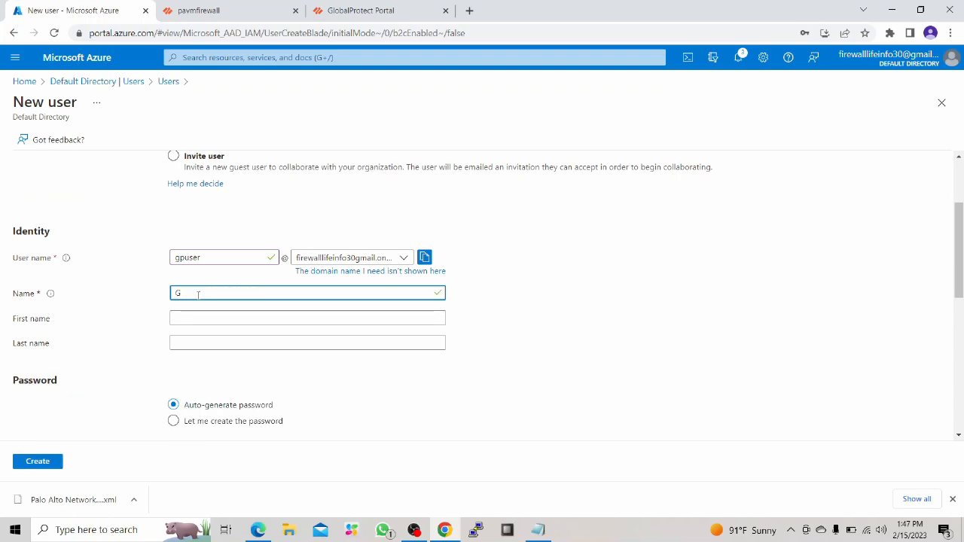
{"action": "type", "text": "P User"}
{"action": "key", "text": "Tab"}
{"action": "type", "text": "G"}
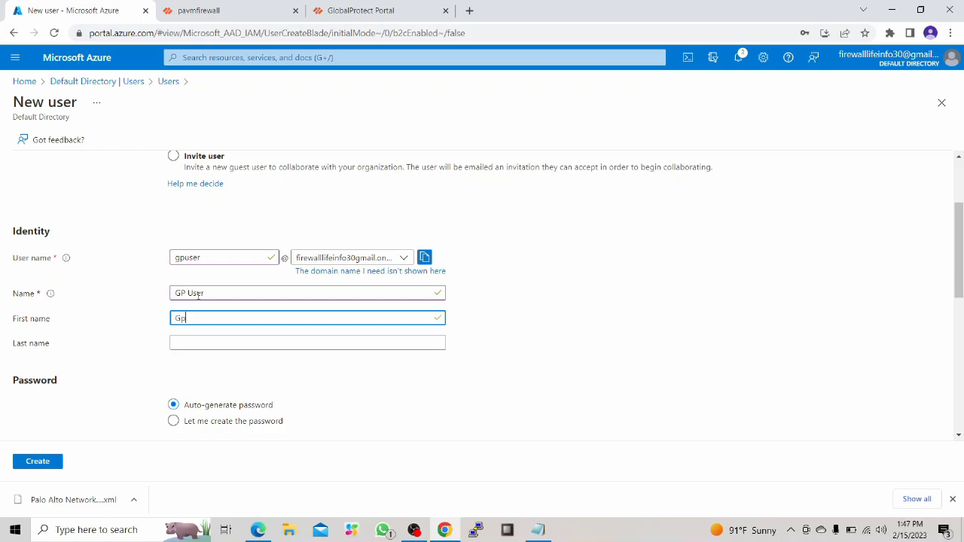
{"action": "type", "text": "P_"}
{"action": "key", "text": "Tab"}
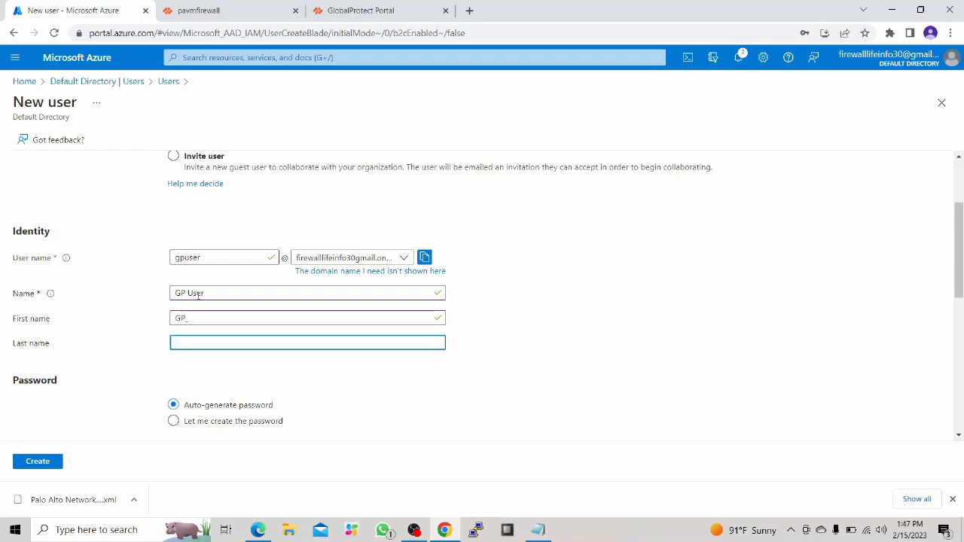
{"action": "left_click", "coordinate": [209, 315]}
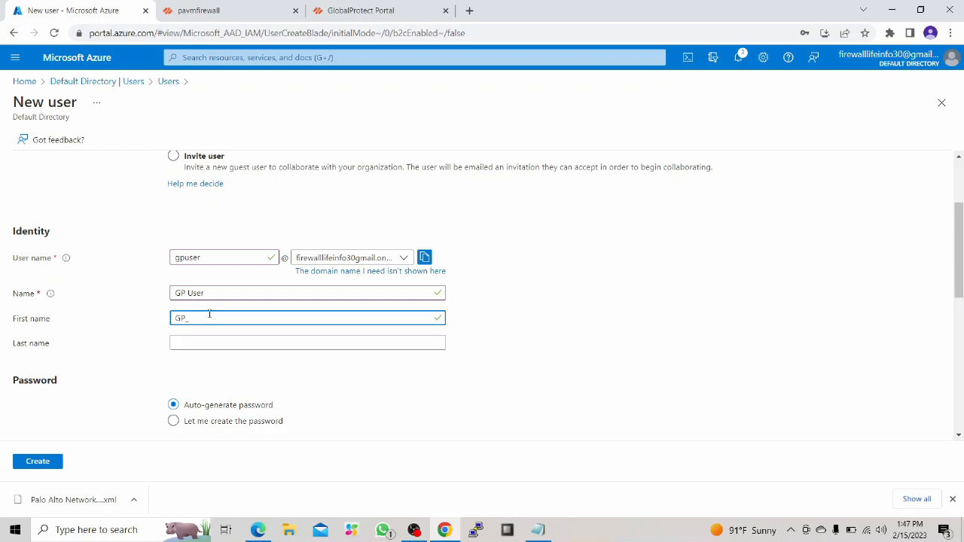
{"action": "key", "text": "BackSpace"}
{"action": "left_click", "coordinate": [205, 342]}
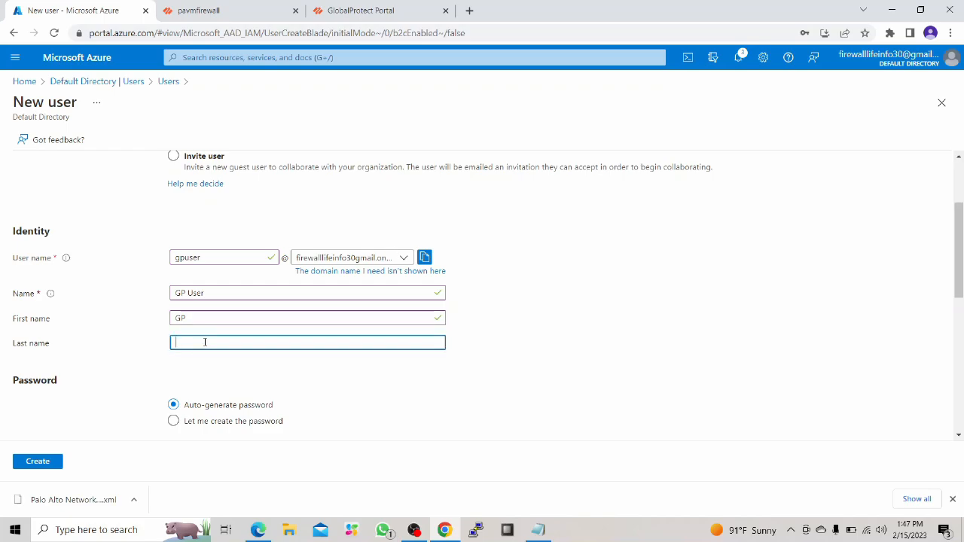
{"action": "type", "text": "User"}
Set a custom initial password, create the user, and refresh the Users list.
{"action": "scroll", "coordinate": [204, 342], "scroll_direction": "down", "scroll_amount": 2}
{"action": "left_click", "coordinate": [174, 295]}
{"action": "left_click", "coordinate": [187, 323]}
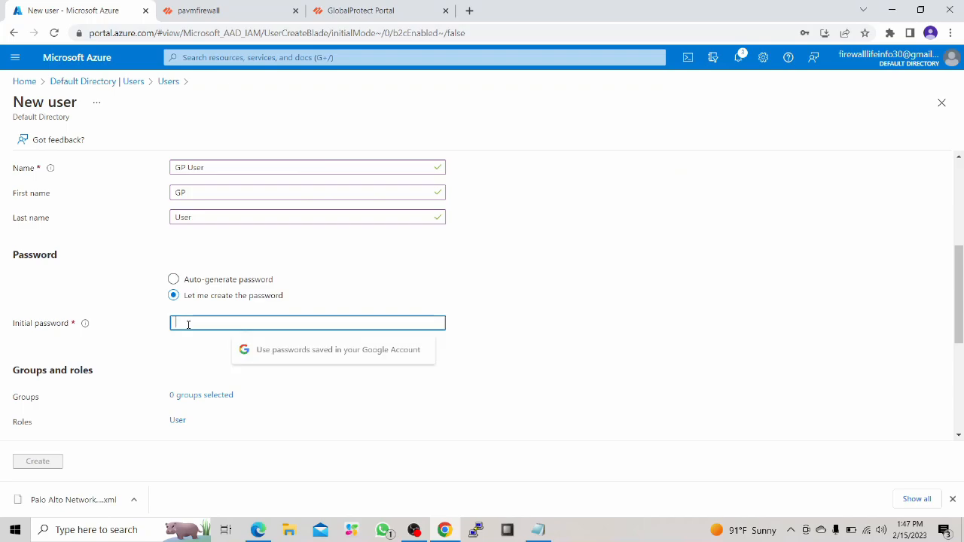
{"action": "type", "text": "P"}
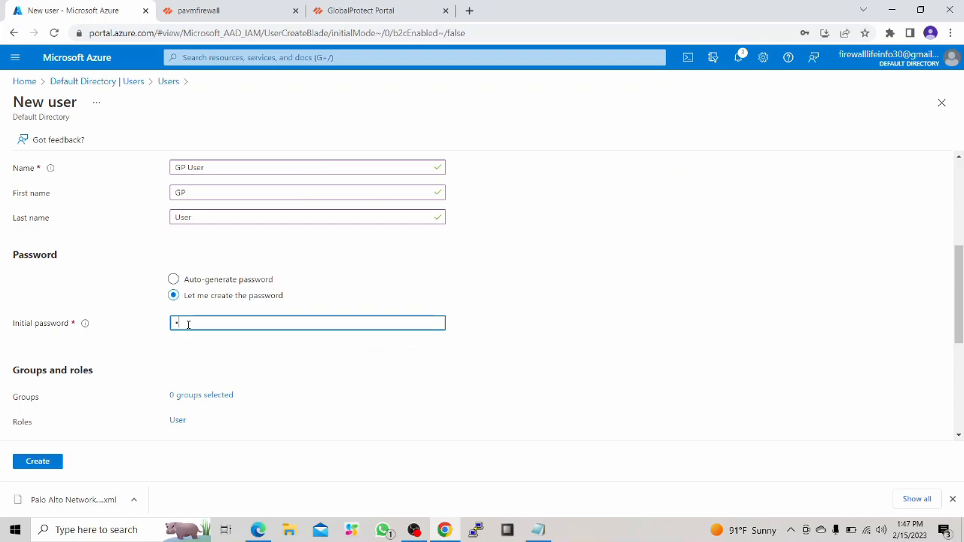
{"action": "type", "text": "•••••••••"}
{"action": "scroll", "coordinate": [189, 331], "scroll_direction": "down", "scroll_amount": 5}
{"action": "left_click", "coordinate": [49, 464]}
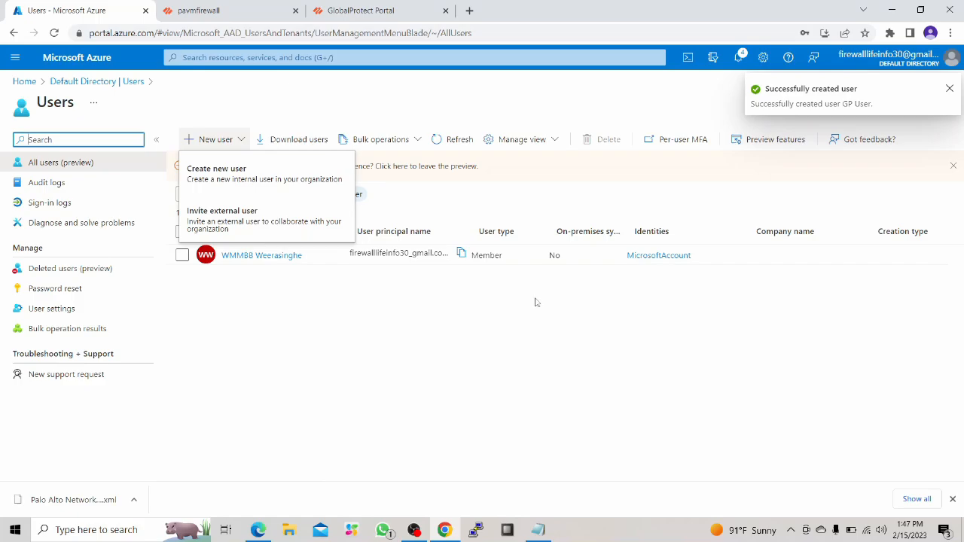
{"action": "left_click", "coordinate": [454, 141]}
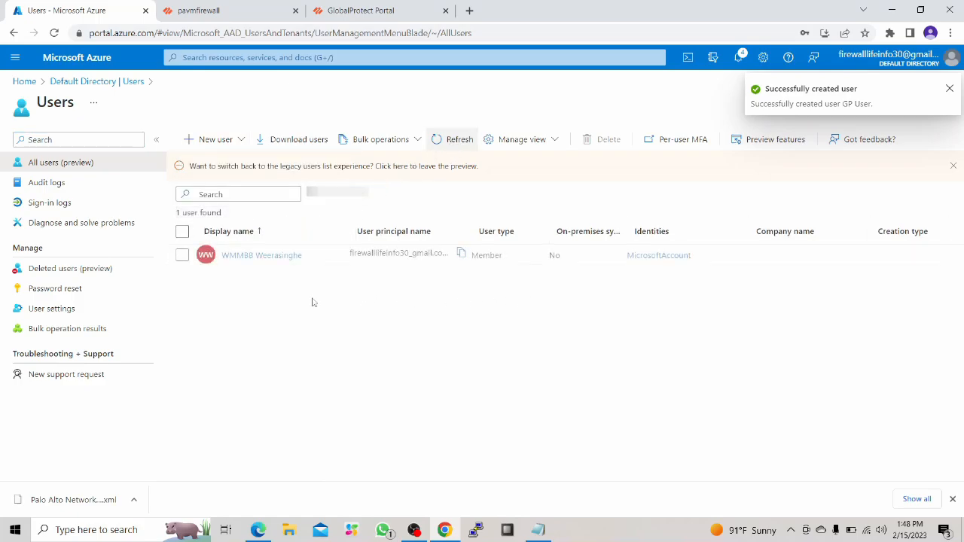
Refresh the Users list so GP User appears as a Member beside the existing account.
{"action": "left_click", "coordinate": [452, 140]}
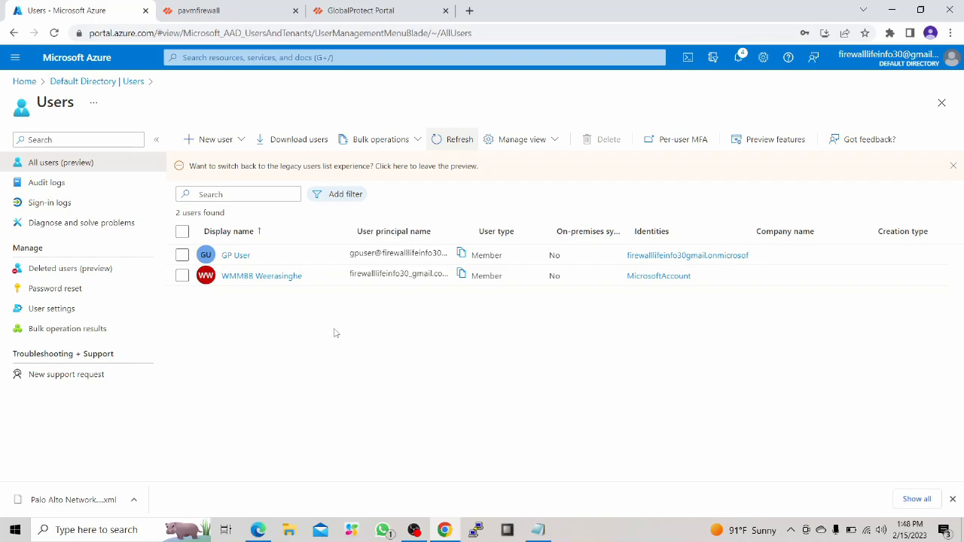
Open My Apps in a new browser tab and choose to sign in with a different account.
{"action": "left_click", "coordinate": [469, 10]}
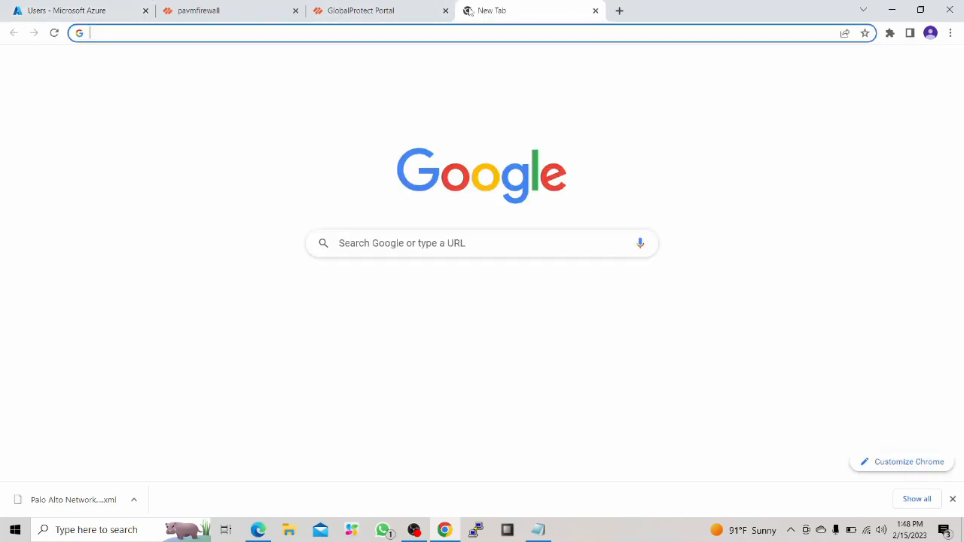
{"action": "type", "text": "myapps"}
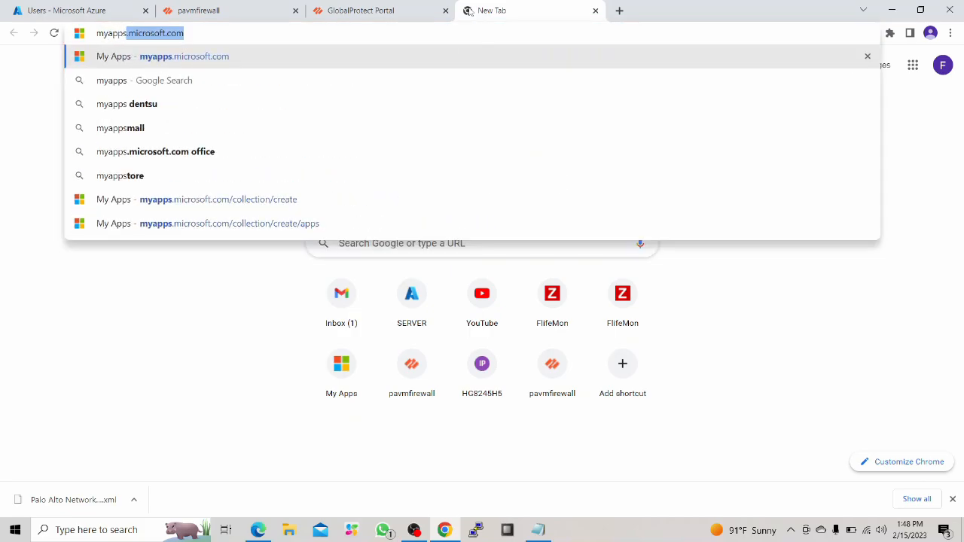
{"action": "key", "text": "Return"}
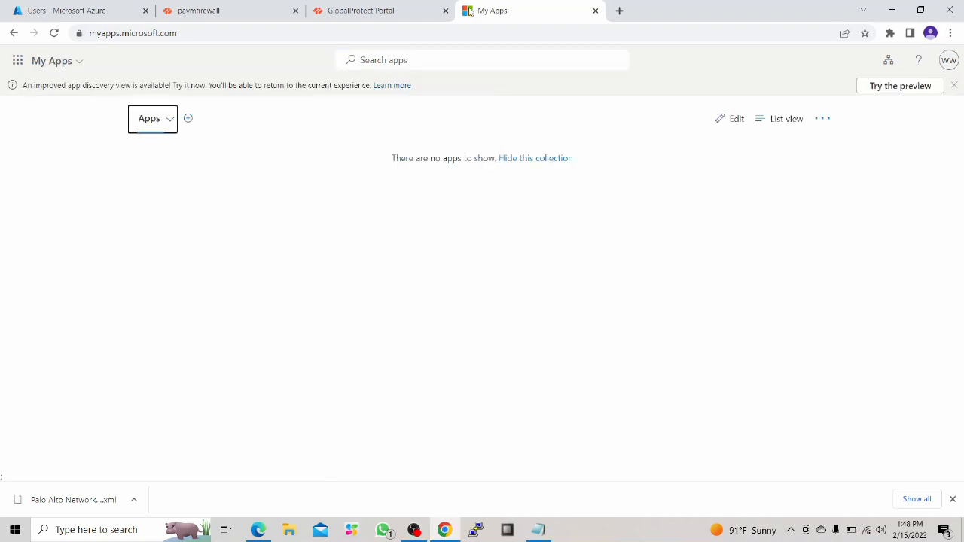
{"action": "left_click", "coordinate": [949, 60]}
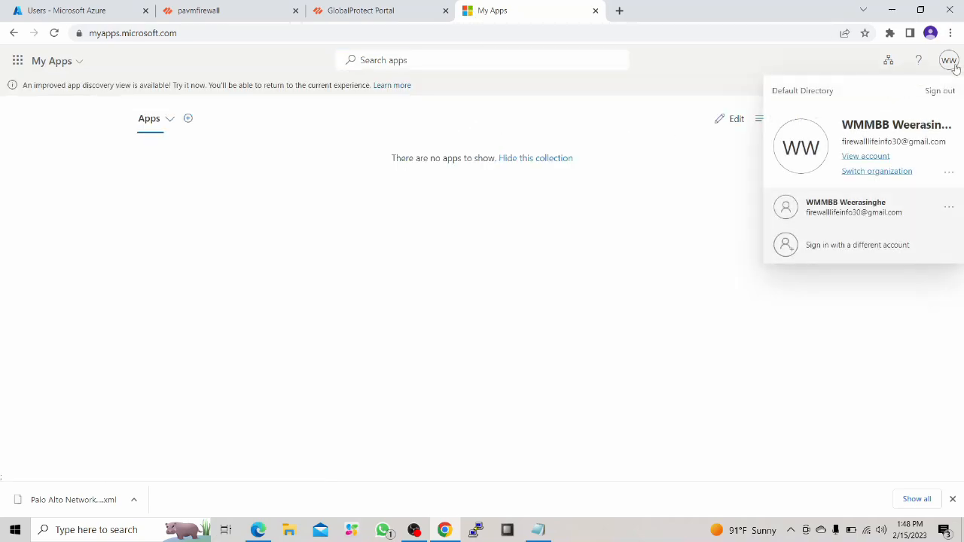
{"action": "left_click", "coordinate": [850, 247]}
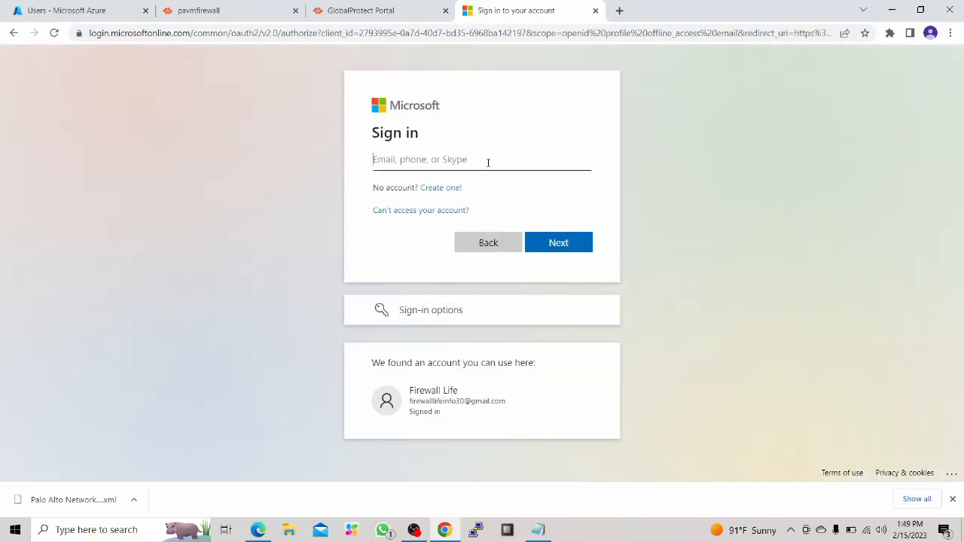
Begin typing 'gpu' as the sign-in name and copy GP User's principal name from Azure Users.
{"action": "type", "text": "gpu"}
{"action": "left_click", "coordinate": [71, 10]}
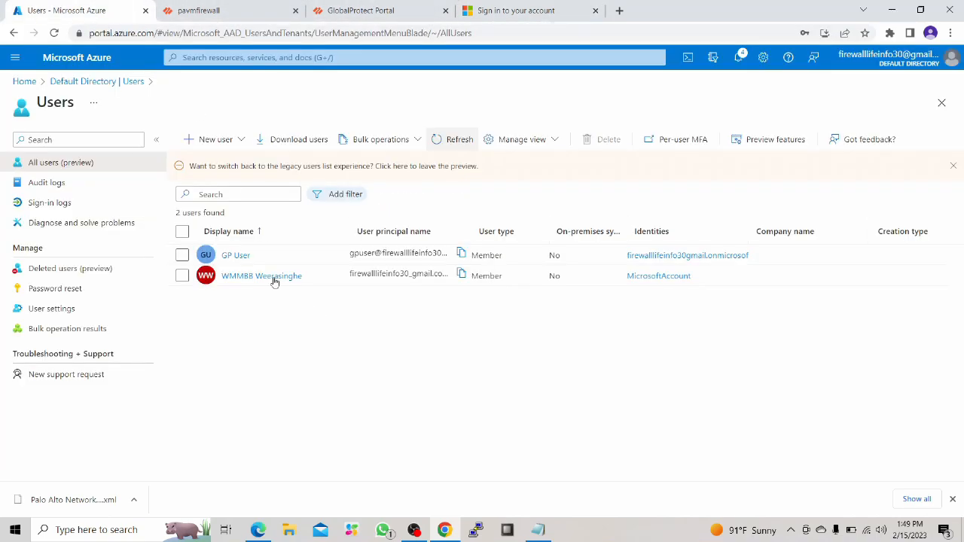
{"action": "left_click", "coordinate": [463, 253]}
{"action": "left_click", "coordinate": [497, 11]}
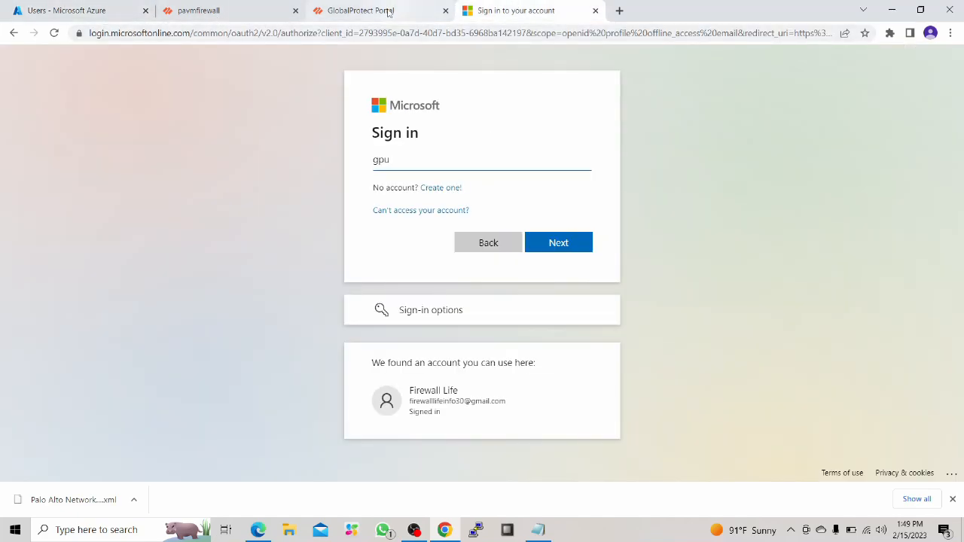
{"action": "left_click", "coordinate": [538, 530]}
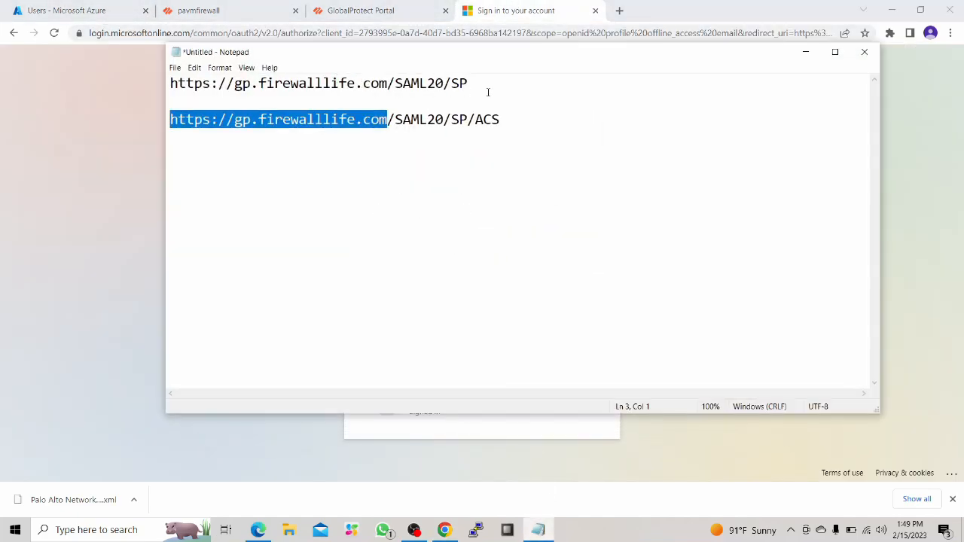
Add myapps.microsoft.com as a new line in the Notepad notes and copy it.
{"action": "left_click", "coordinate": [509, 116]}
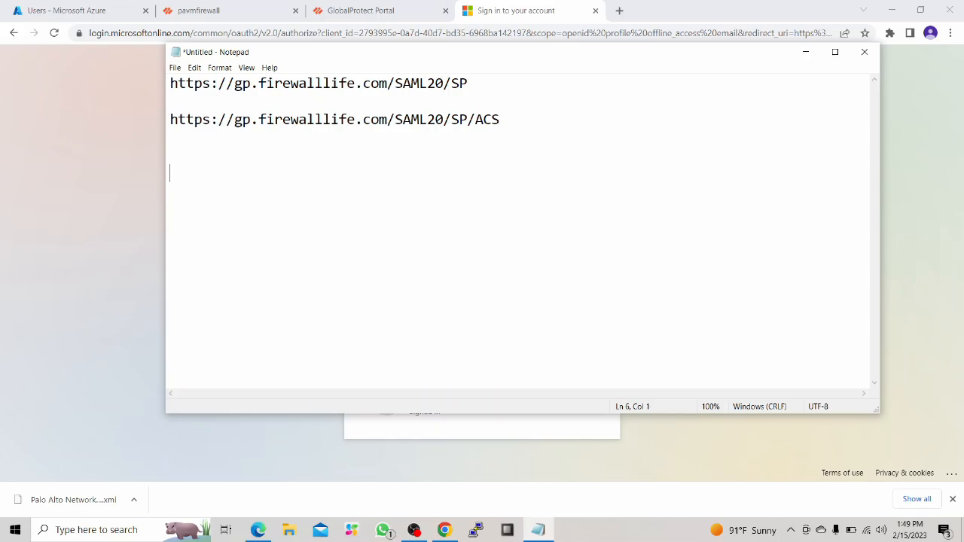
{"action": "type", "text": "myapps.micfor"}
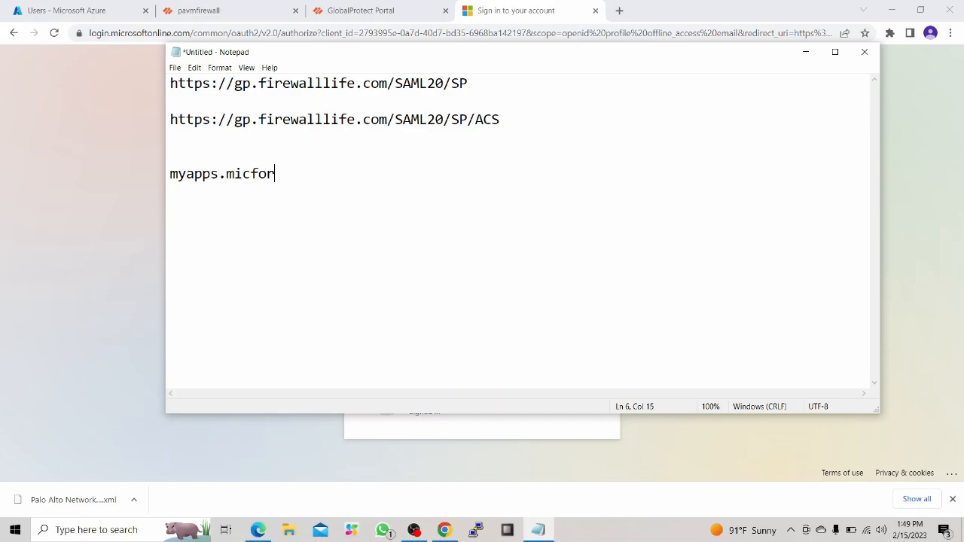
{"action": "key", "text": "BackSpace"}
{"action": "key", "text": "BackSpace"}
{"action": "key", "text": "BackSpace"}
{"action": "type", "text": "rosoft.com"}
{"action": "left_click_drag", "start_coordinate": [353, 185], "coordinate": [83, 182]}
{"action": "right_click", "coordinate": [210, 168]}
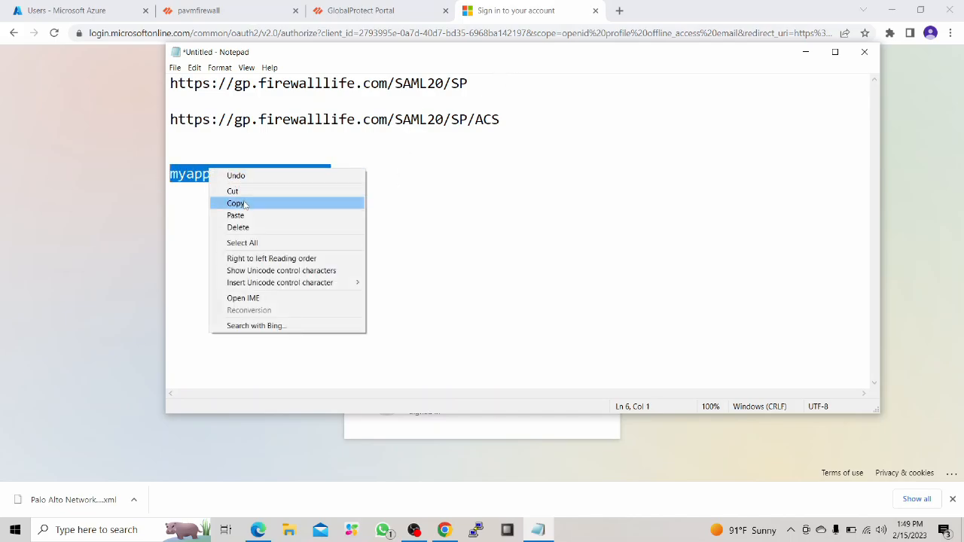
{"action": "left_click", "coordinate": [225, 202]}
Replace the unfinished sign-in tab with a new tab opened at myapps.microsoft.com.
{"action": "left_click", "coordinate": [554, 8]}
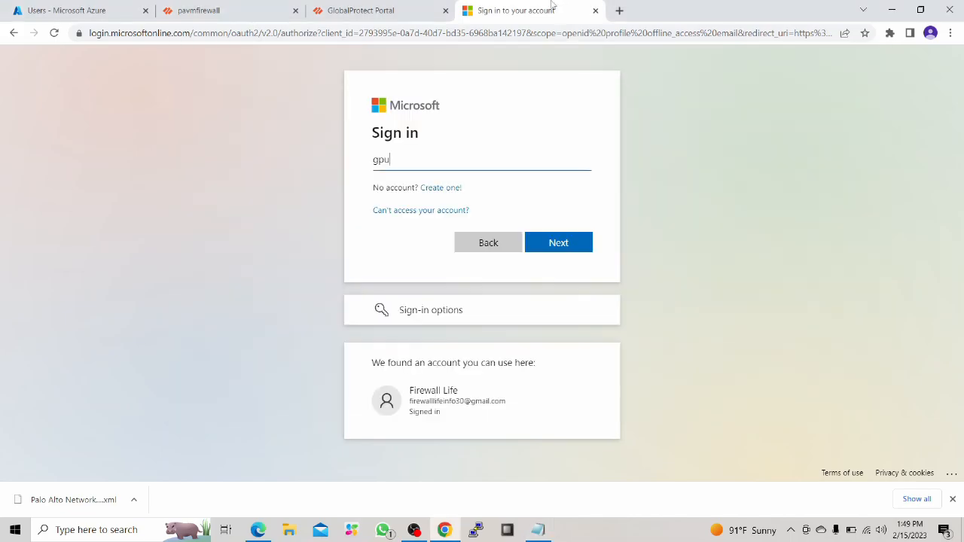
{"action": "left_click", "coordinate": [595, 10]}
{"action": "left_click", "coordinate": [469, 11]}
{"action": "right_click", "coordinate": [469, 32]}
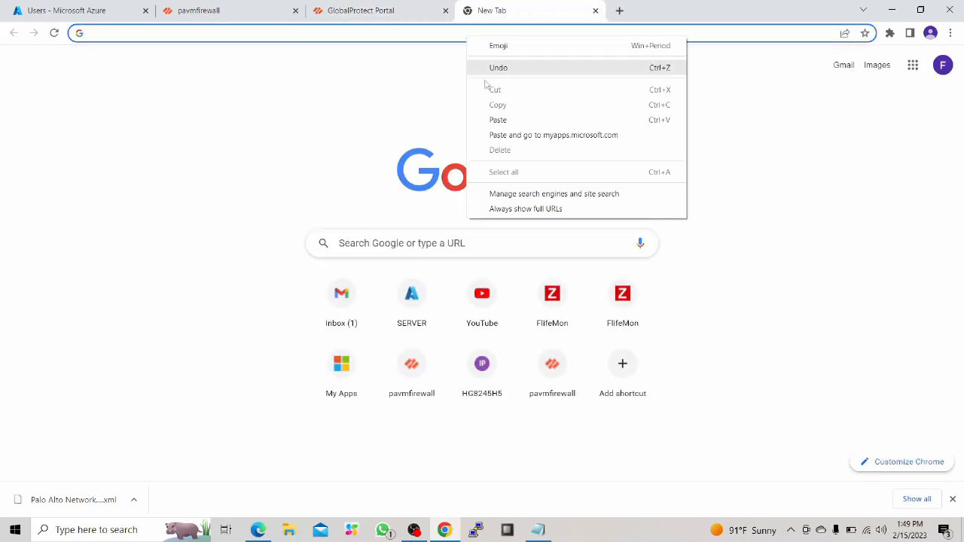
{"action": "left_click", "coordinate": [508, 135]}
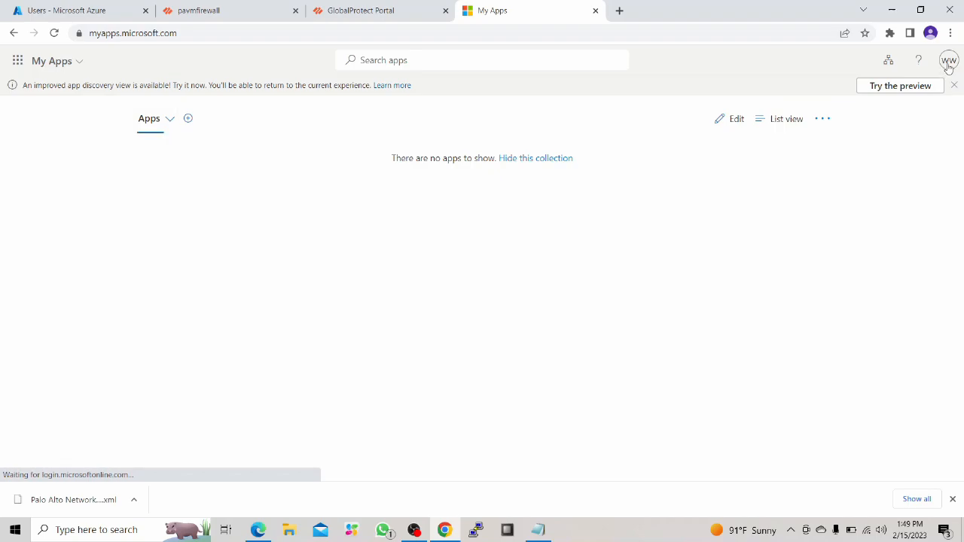
Sign in with a different account, pasting GP User's principal name from Azure Users as the email.
{"action": "left_click", "coordinate": [949, 64]}
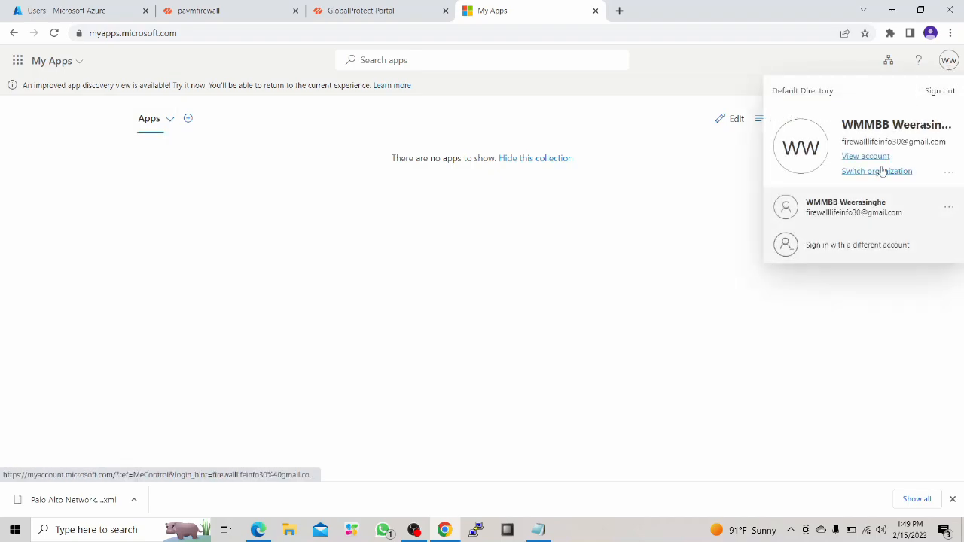
{"action": "left_click", "coordinate": [856, 247]}
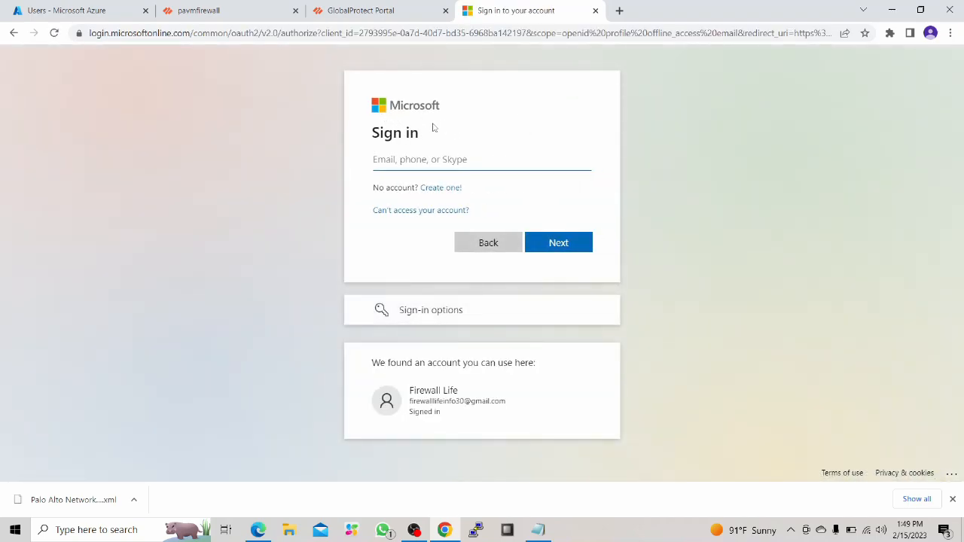
{"action": "left_click", "coordinate": [120, 11]}
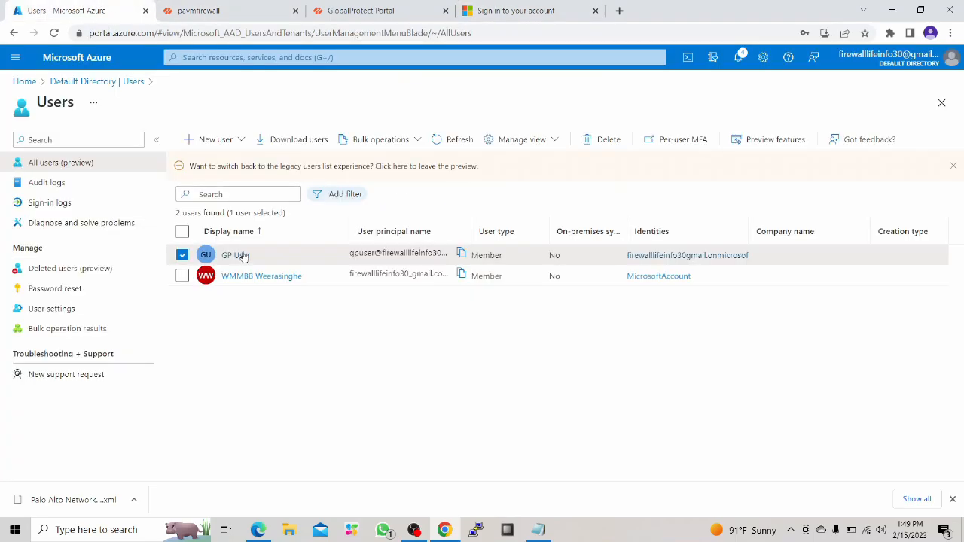
{"action": "left_click", "coordinate": [460, 253]}
{"action": "left_click", "coordinate": [496, 8]}
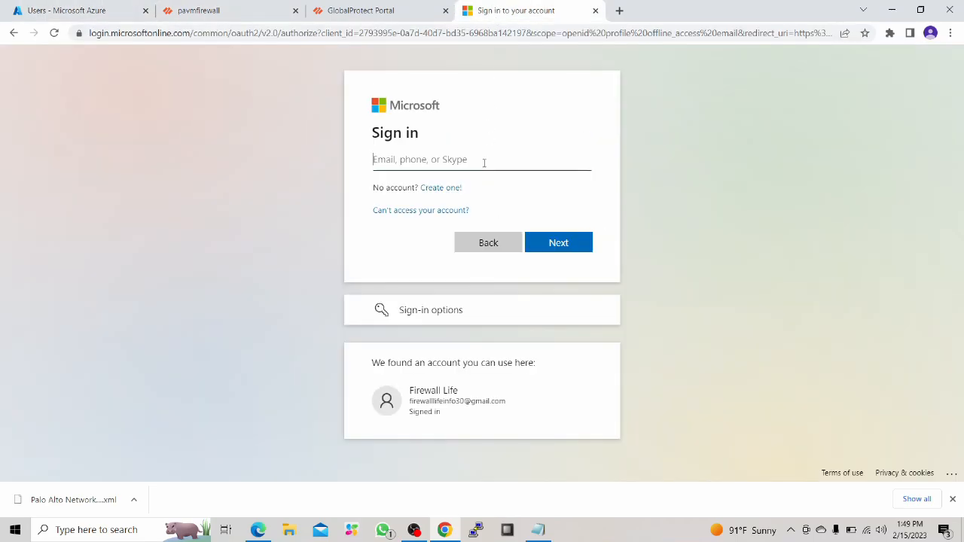
{"action": "right_click", "coordinate": [456, 163]}
{"action": "left_click", "coordinate": [482, 259]}
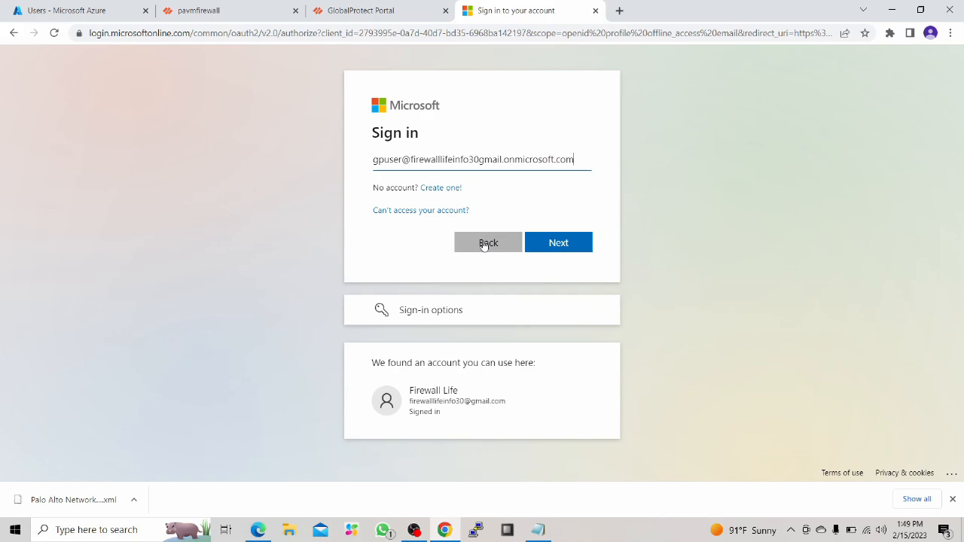
Continue and sign in with GP User's initial password.
{"action": "left_click", "coordinate": [557, 243]}
{"action": "left_click", "coordinate": [437, 260]}
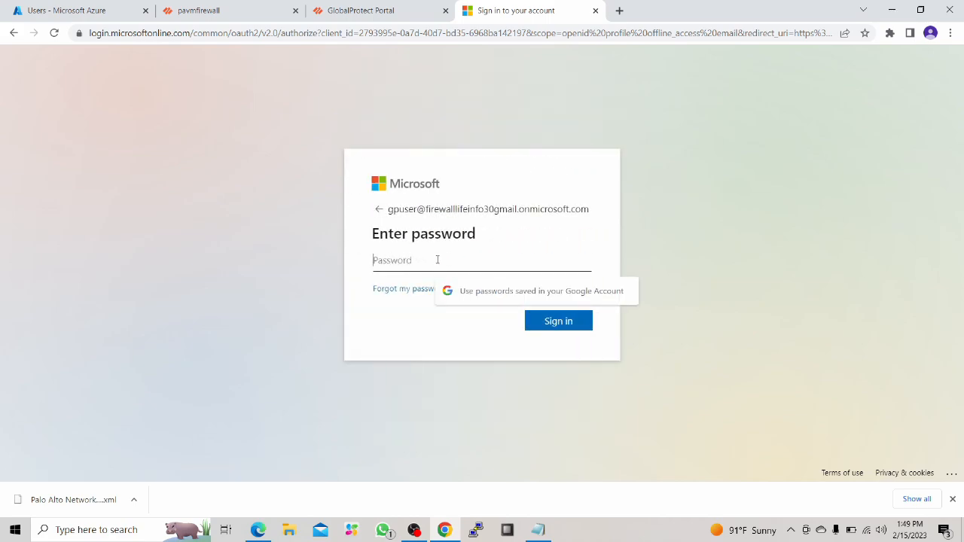
{"action": "type", "text": "*****"}
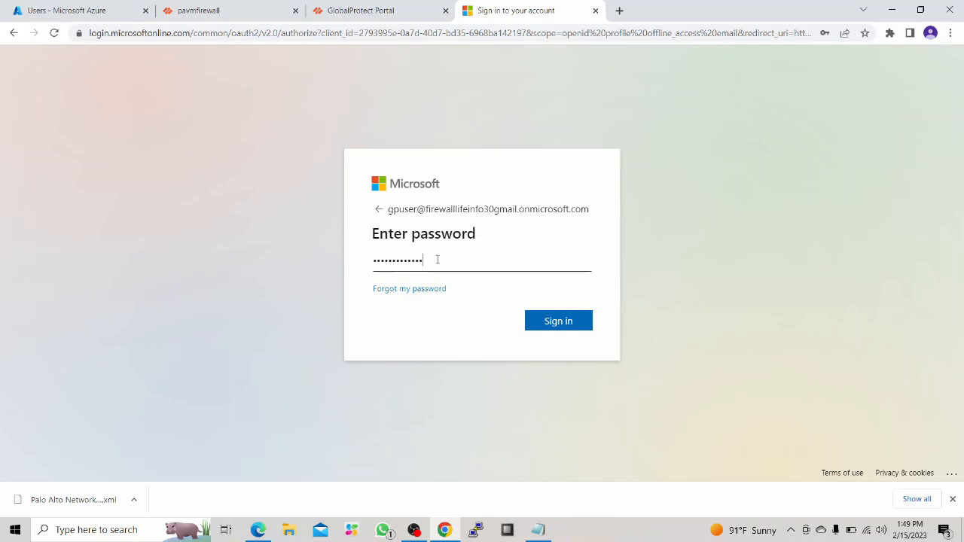
{"action": "left_click", "coordinate": [572, 324]}
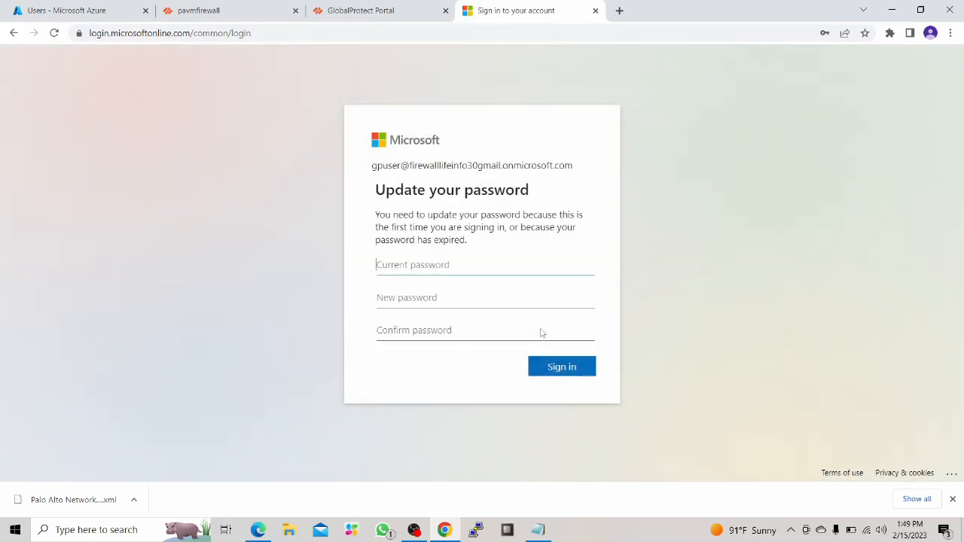
Replace GP User's initial password with a new one, continue to security setup, then go back.
{"action": "left_click", "coordinate": [414, 265]}
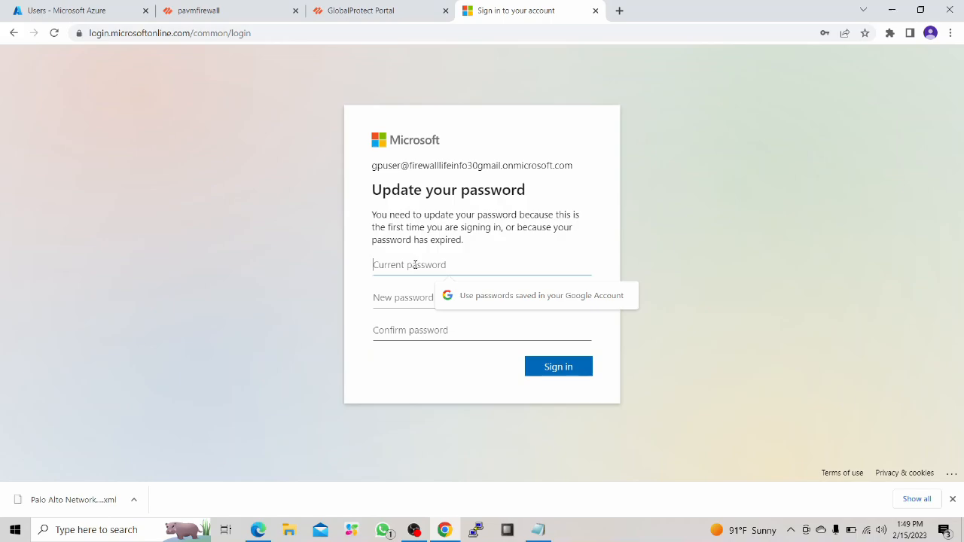
{"action": "type", "text": "**"}
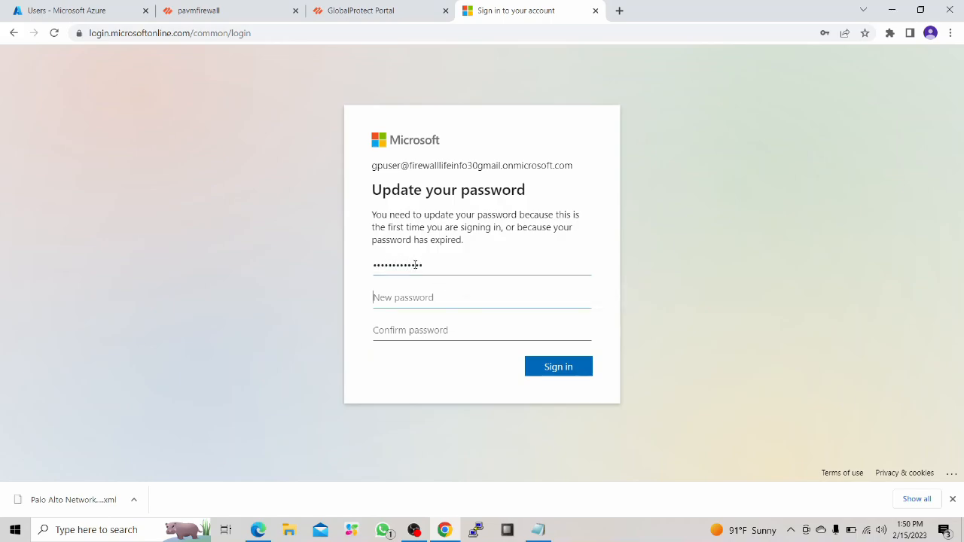
{"action": "type", "text": "****************"}
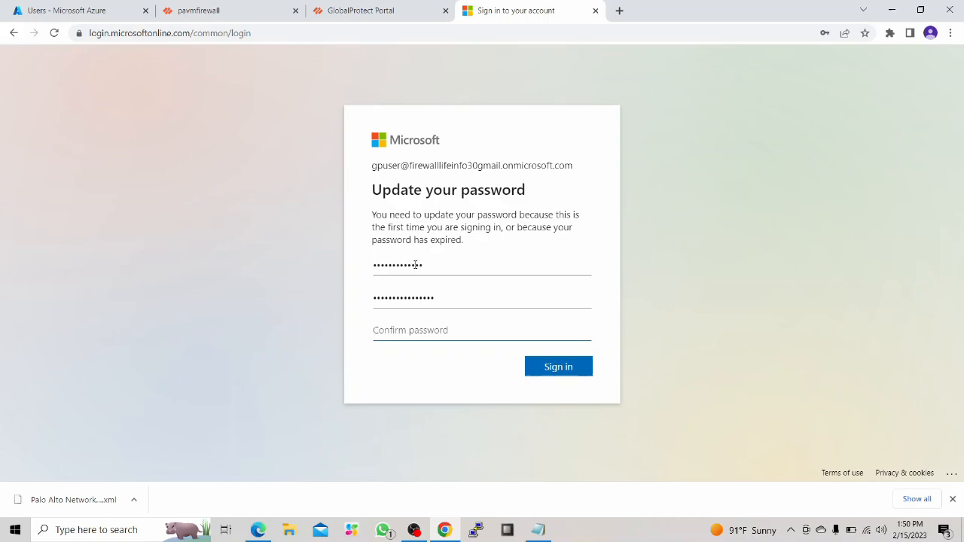
{"action": "type", "text": "********"}
{"action": "left_click", "coordinate": [561, 371]}
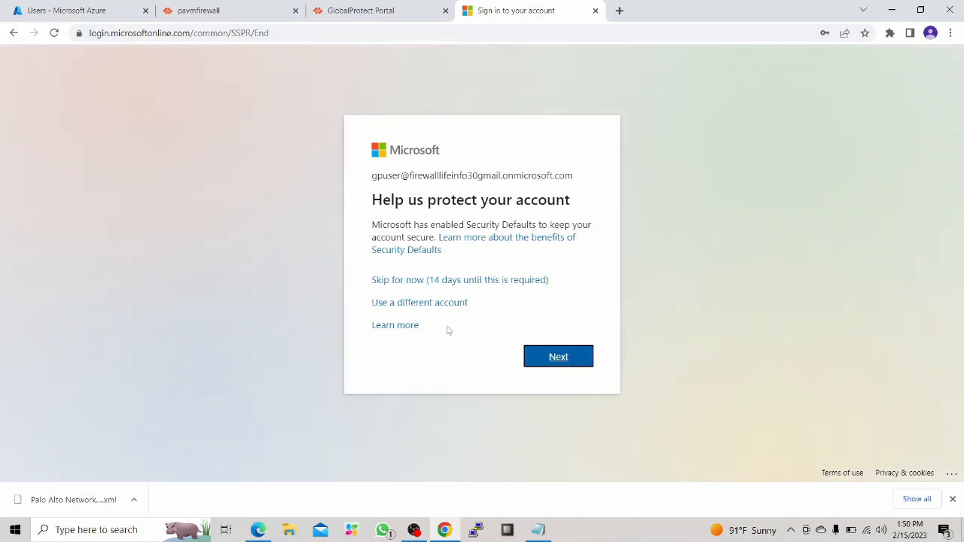
{"action": "left_click", "coordinate": [552, 358]}
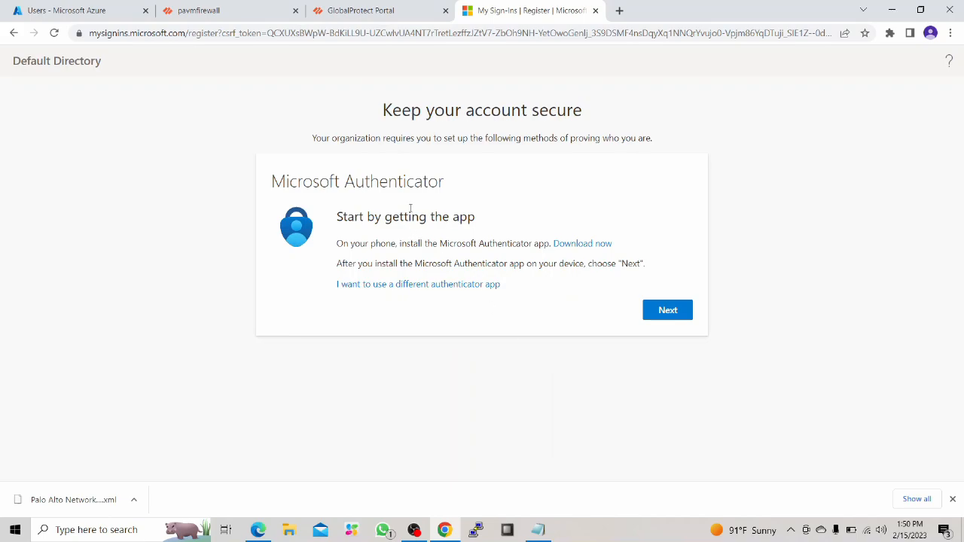
{"action": "left_click", "coordinate": [13, 33]}
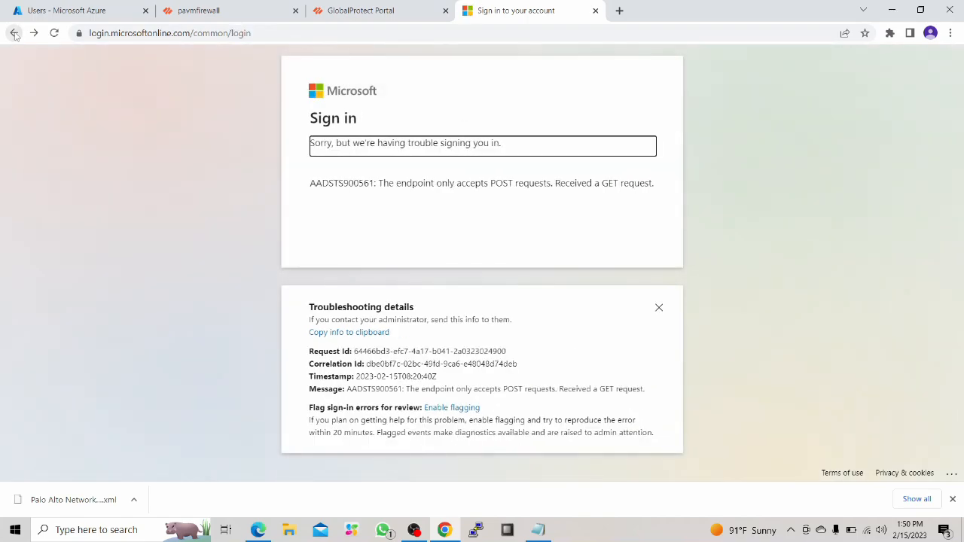
Return to the sign-in, pick GP User, skip the security setup, and view the app list.
{"action": "left_click", "coordinate": [14, 33]}
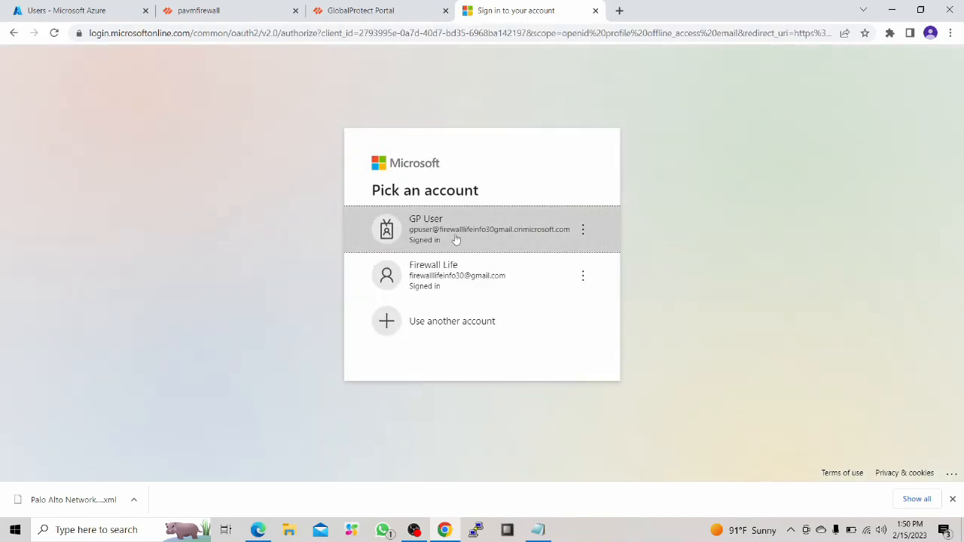
{"action": "left_click", "coordinate": [437, 232]}
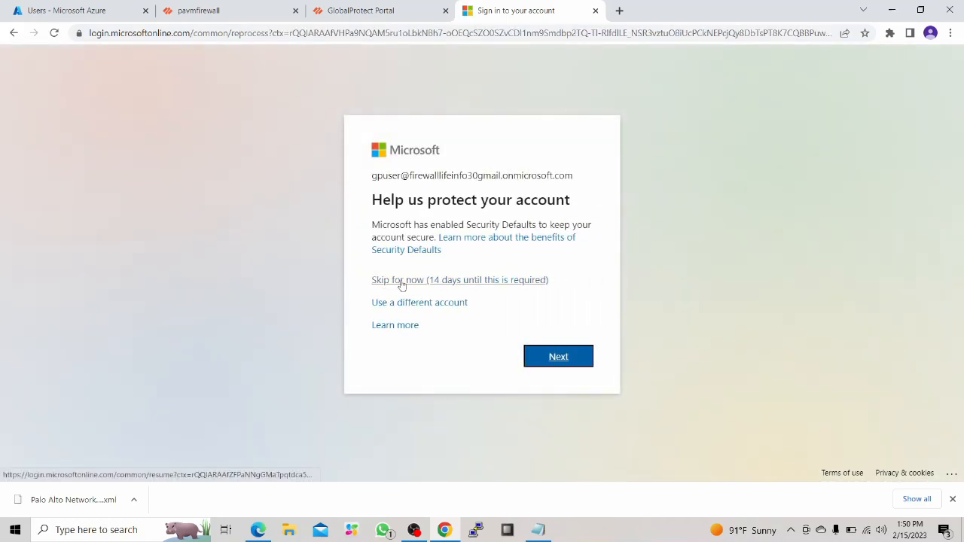
{"action": "left_click", "coordinate": [465, 286]}
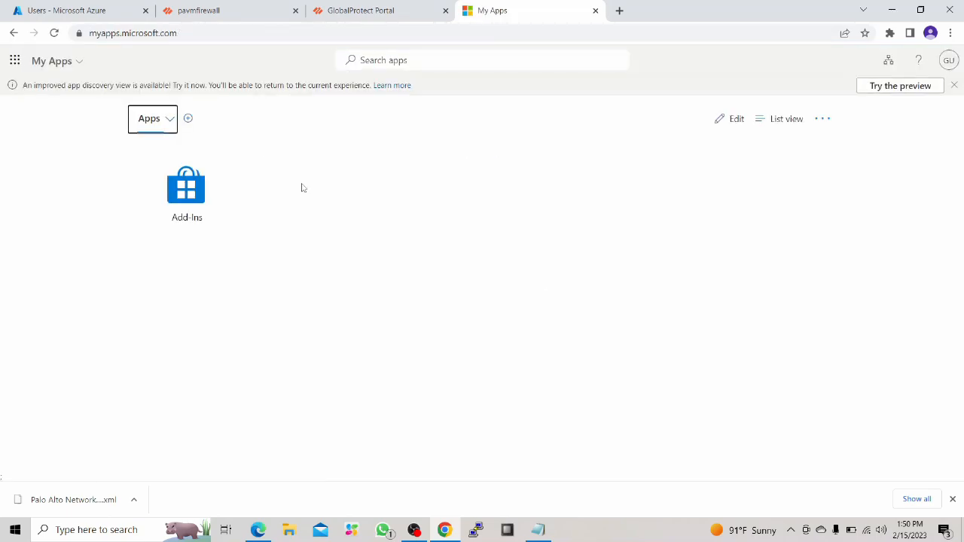
{"action": "left_click", "coordinate": [15, 63]}
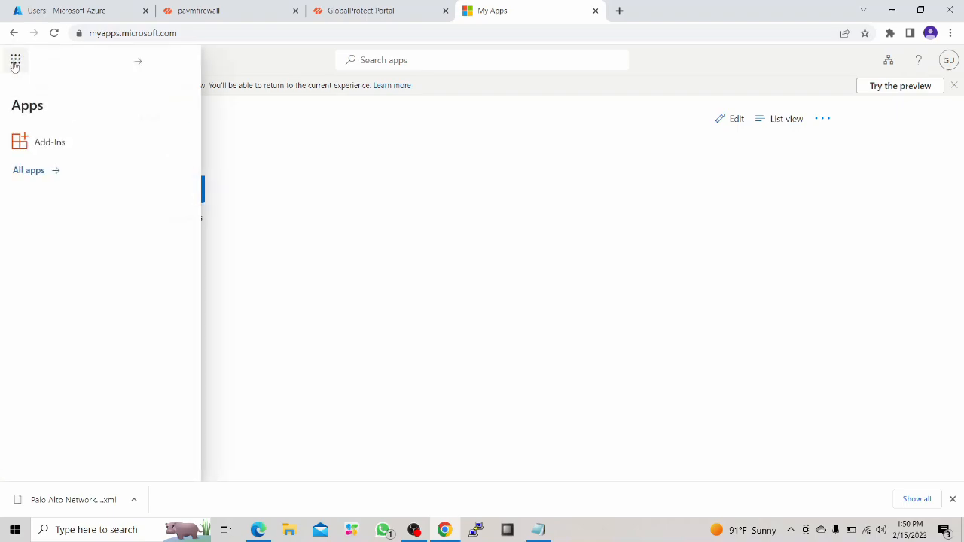
{"action": "left_click", "coordinate": [441, 263]}
{"action": "left_click", "coordinate": [948, 60]}
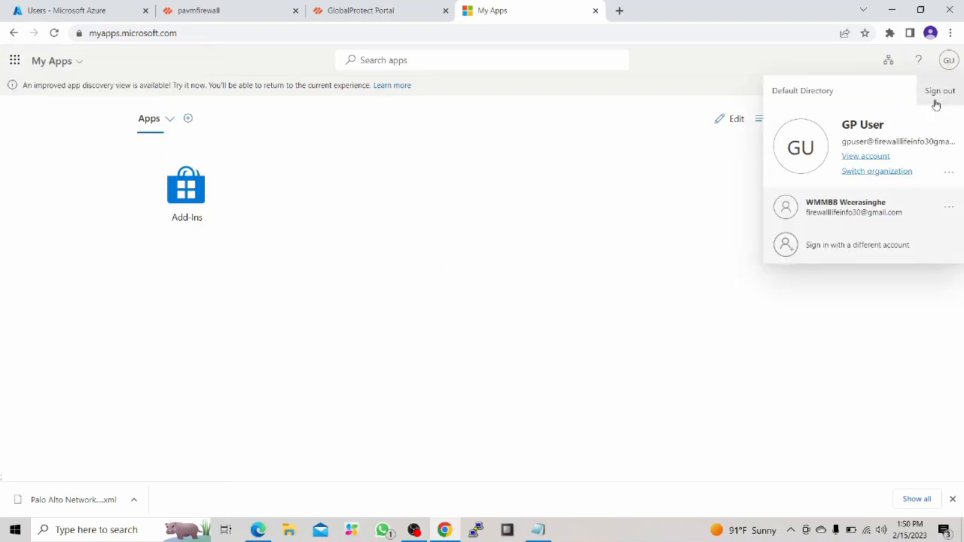
{"action": "left_click", "coordinate": [875, 157]}
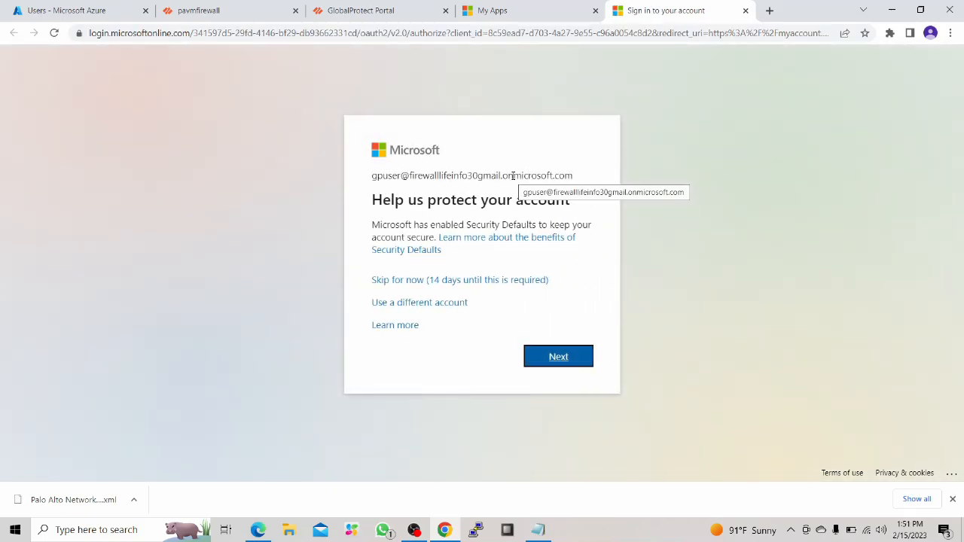
{"action": "left_click", "coordinate": [394, 282]}
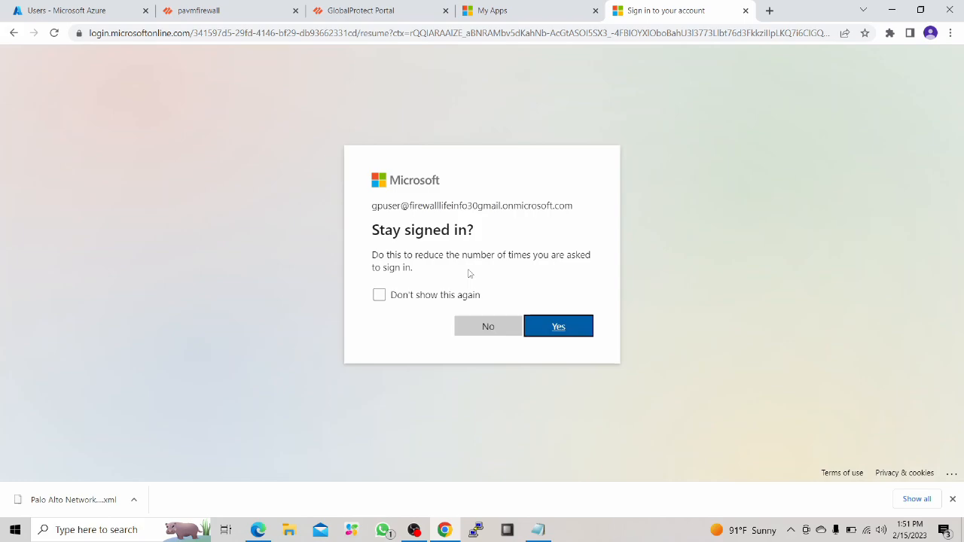
{"action": "left_click", "coordinate": [486, 325]}
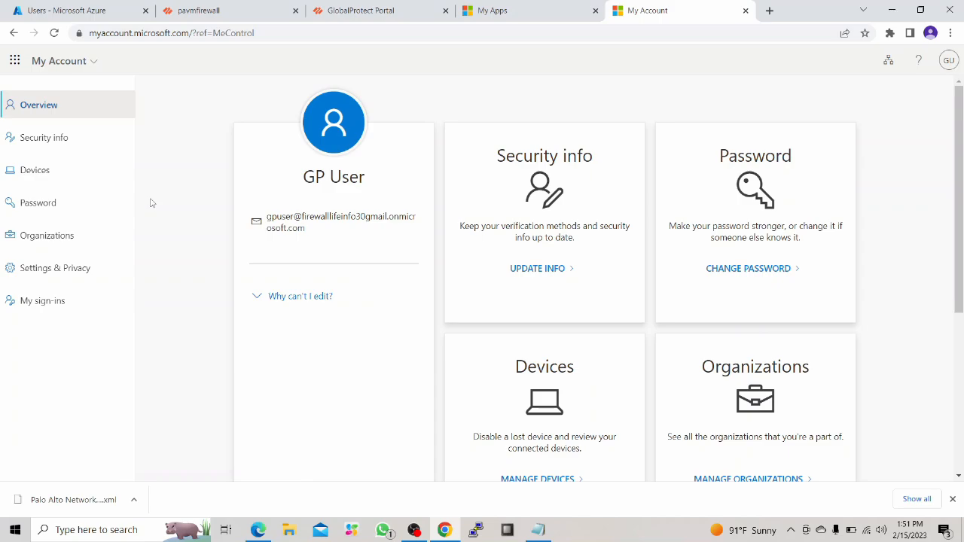
{"action": "left_click", "coordinate": [48, 147]}
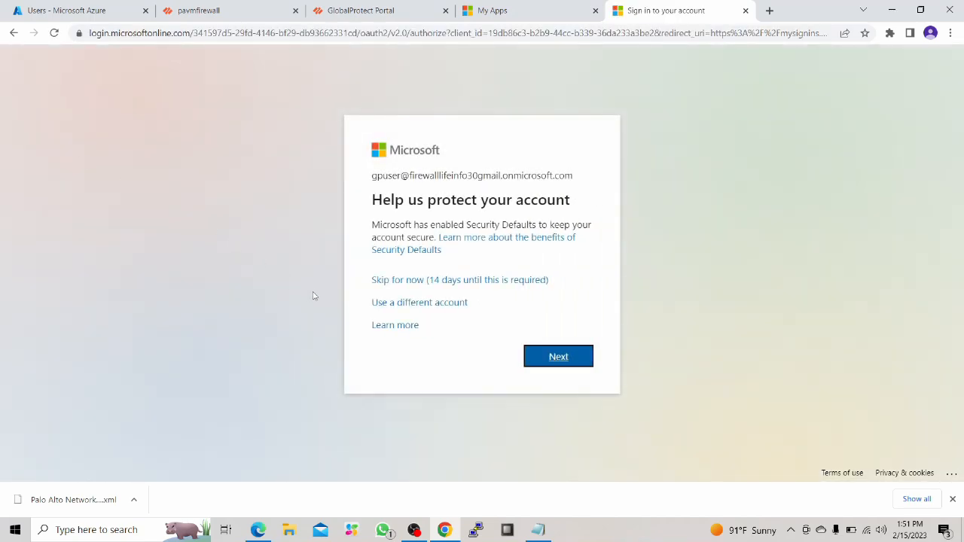
{"action": "left_click", "coordinate": [409, 280]}
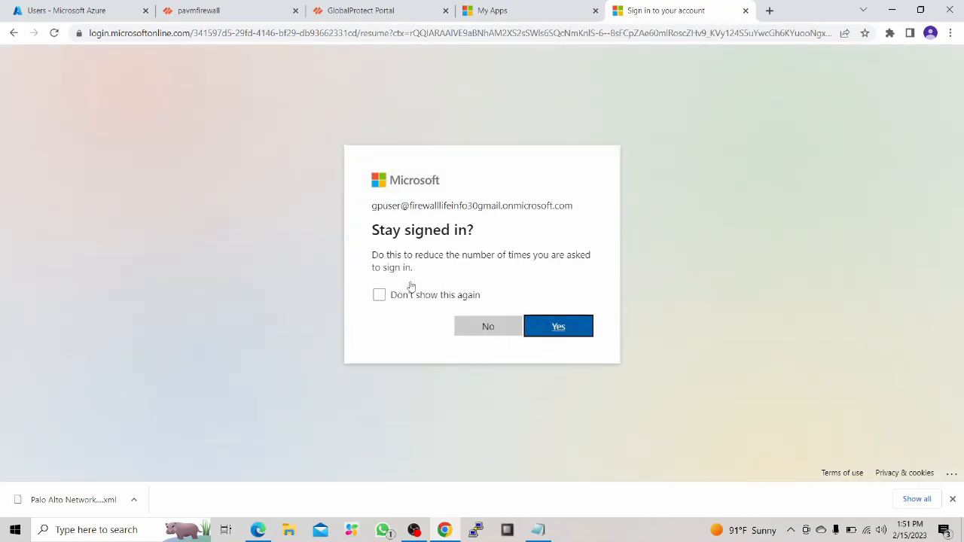
{"action": "left_click", "coordinate": [467, 326]}
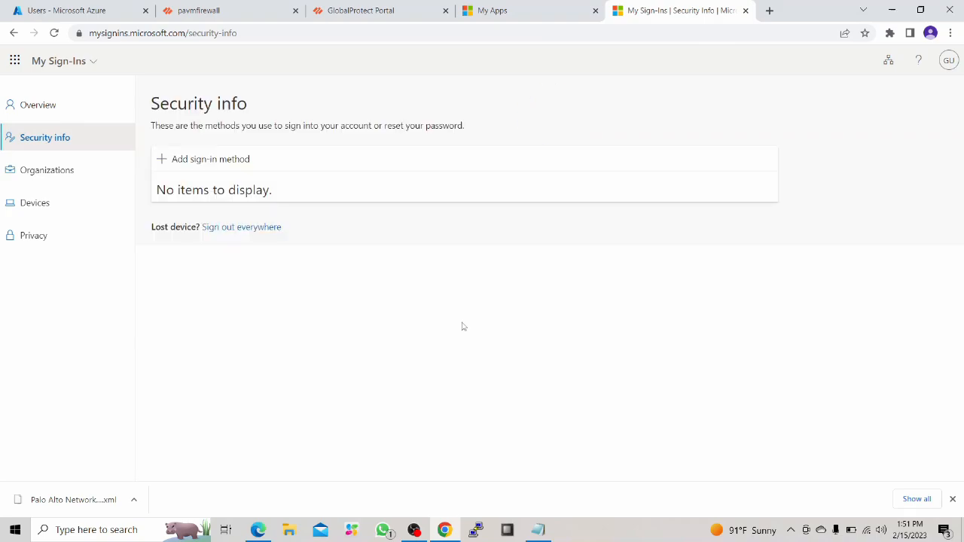
{"action": "left_click", "coordinate": [219, 160]}
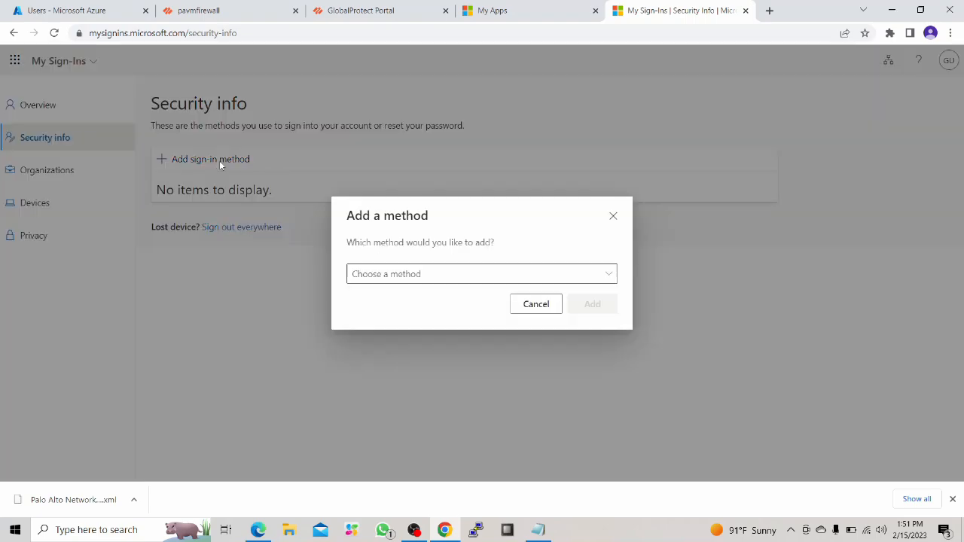
{"action": "left_click", "coordinate": [384, 276]}
{"action": "left_click", "coordinate": [398, 318]}
{"action": "left_click", "coordinate": [592, 304]}
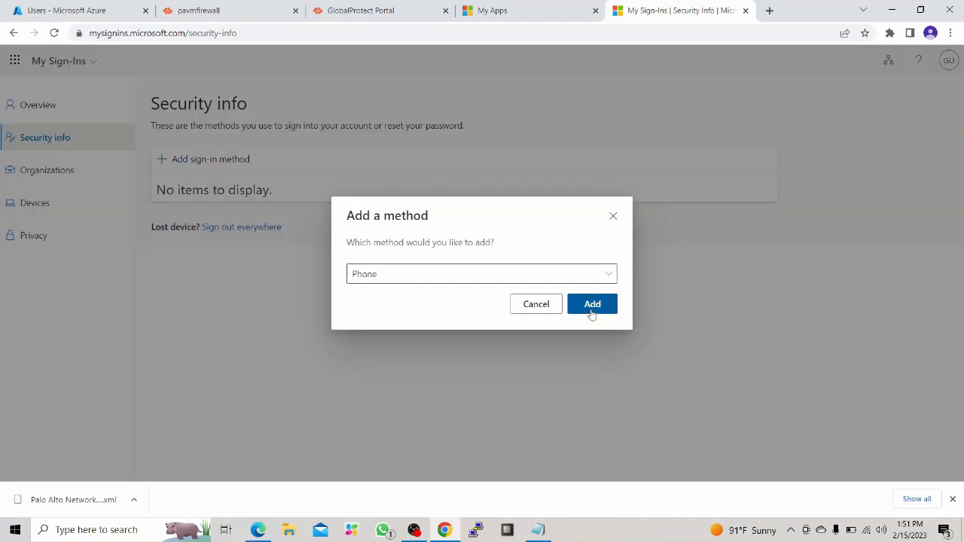
{"action": "left_click", "coordinate": [420, 255]}
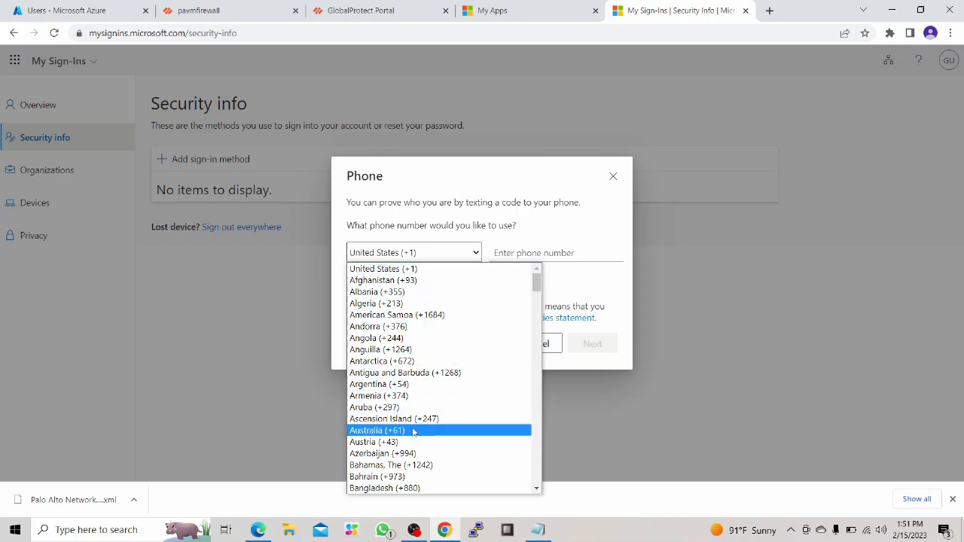
{"action": "type", "text": "sri"}
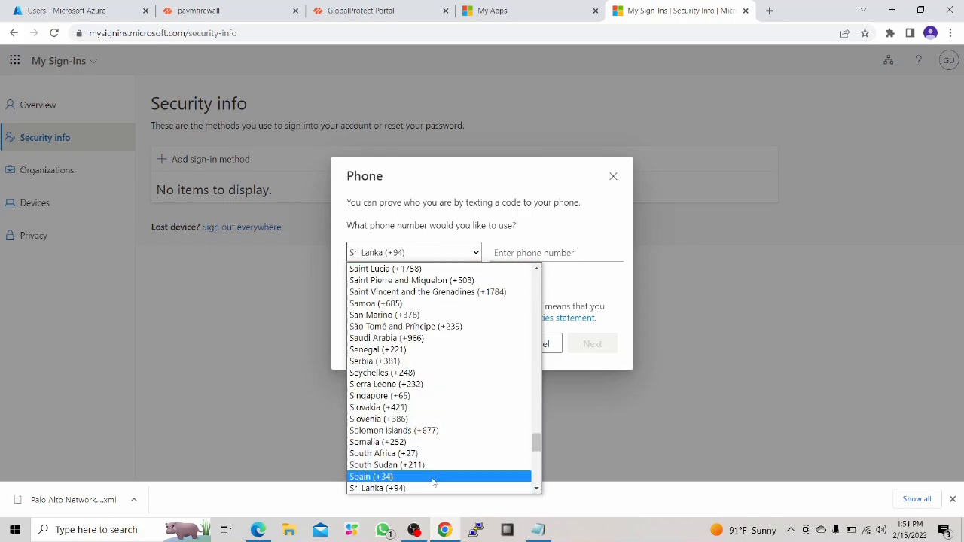
{"action": "left_click", "coordinate": [434, 486]}
{"action": "left_click", "coordinate": [527, 254]}
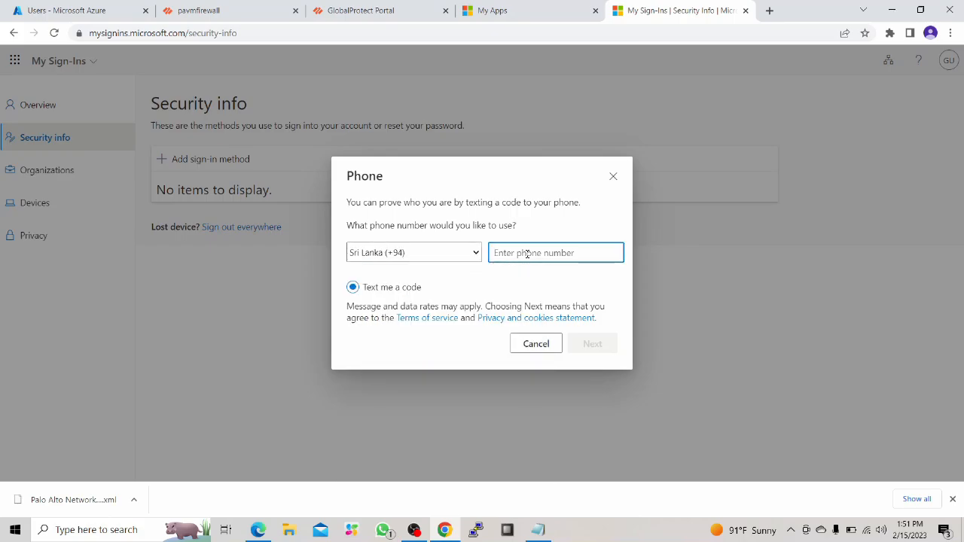
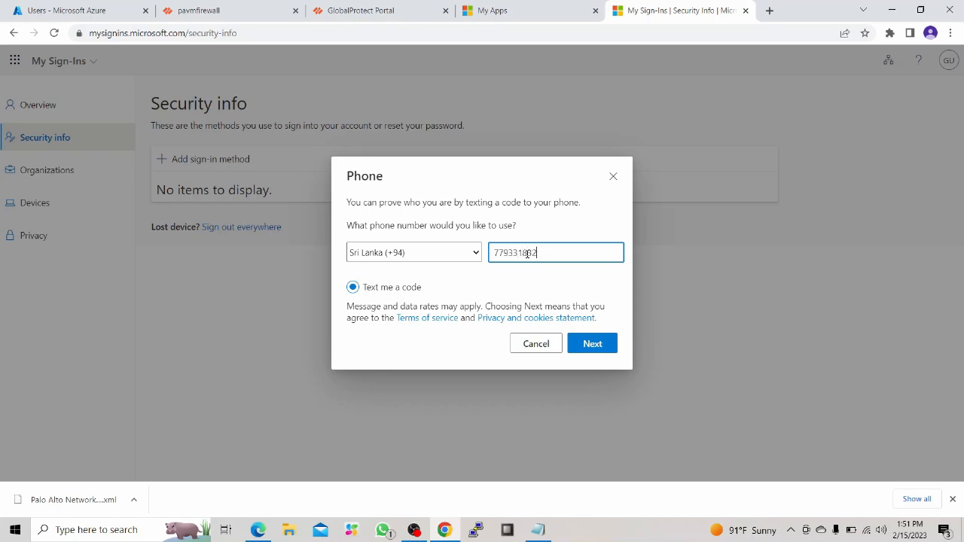
Send the SMS, enter the received verification code, and confirm the verified phone.
{"action": "left_click", "coordinate": [587, 343]}
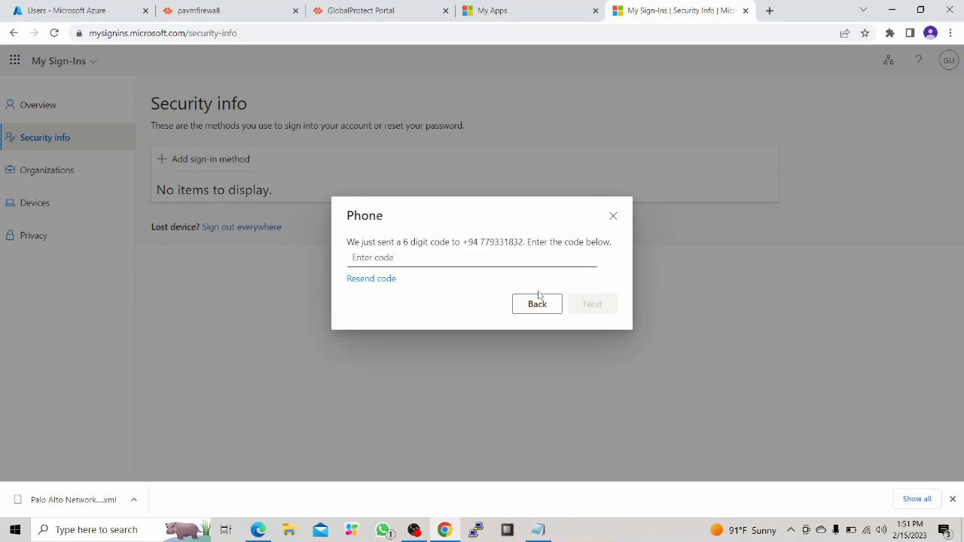
{"action": "left_click", "coordinate": [450, 263]}
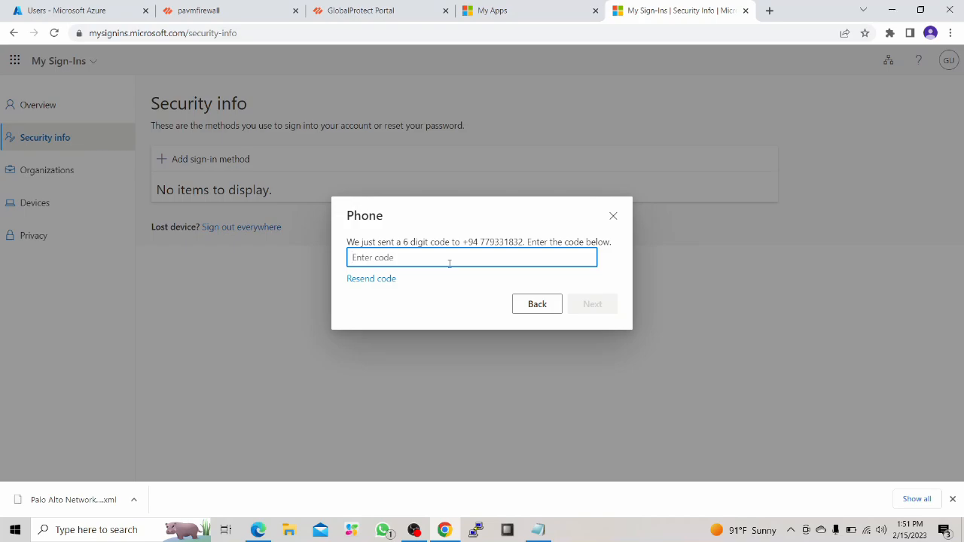
{"action": "left_click", "coordinate": [594, 305]}
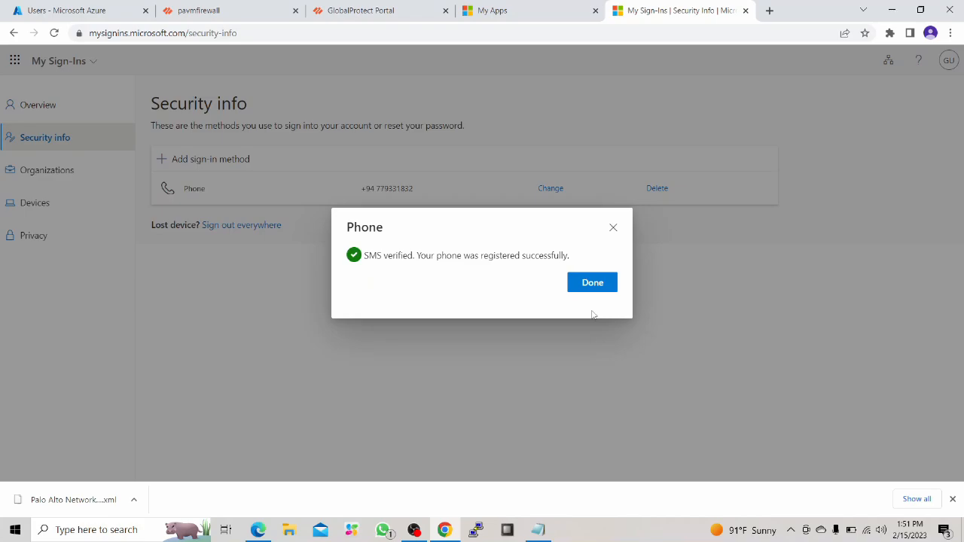
{"action": "left_click", "coordinate": [583, 283]}
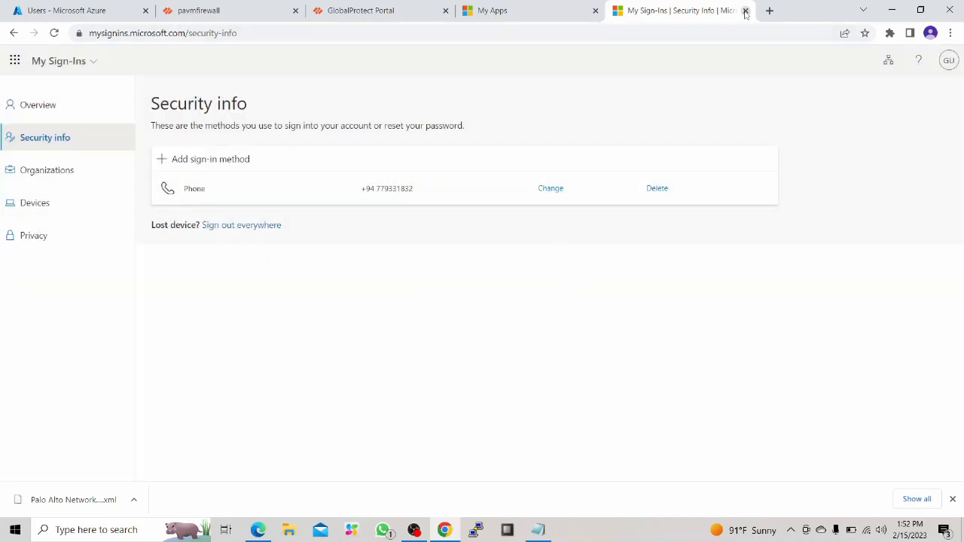
Sign GP User out and close the sign-out and My Apps tabs, returning to Azure.
{"action": "left_click", "coordinate": [948, 62]}
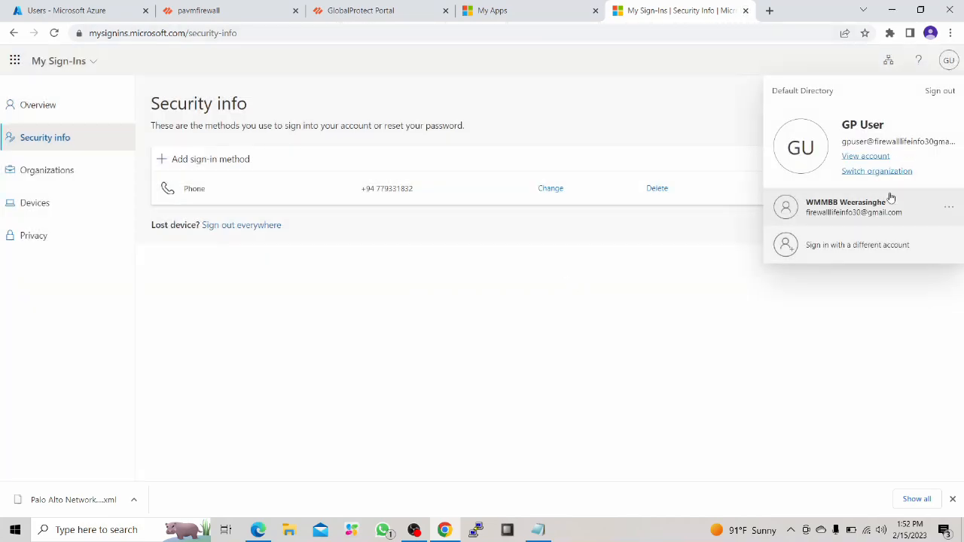
{"action": "left_click", "coordinate": [938, 90]}
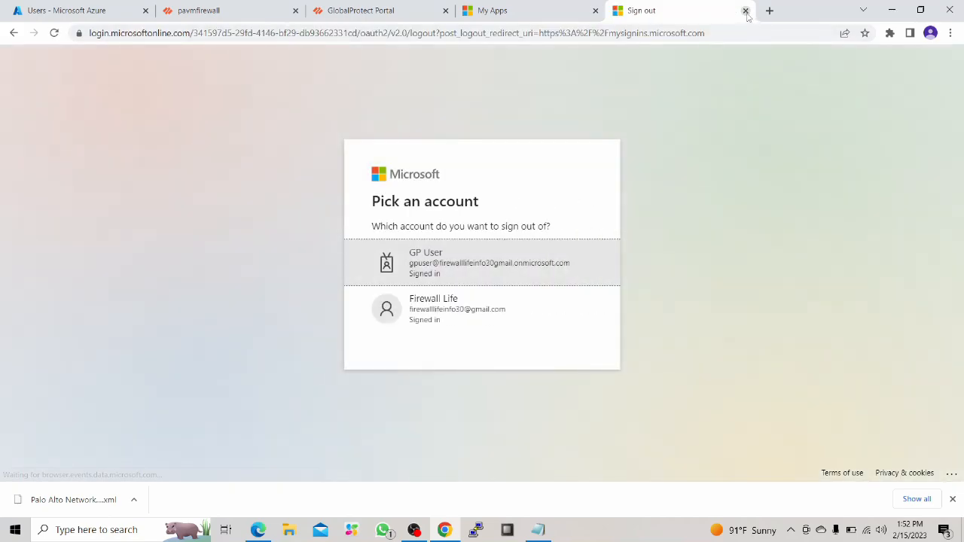
{"action": "left_click", "coordinate": [745, 10]}
{"action": "left_click", "coordinate": [594, 10]}
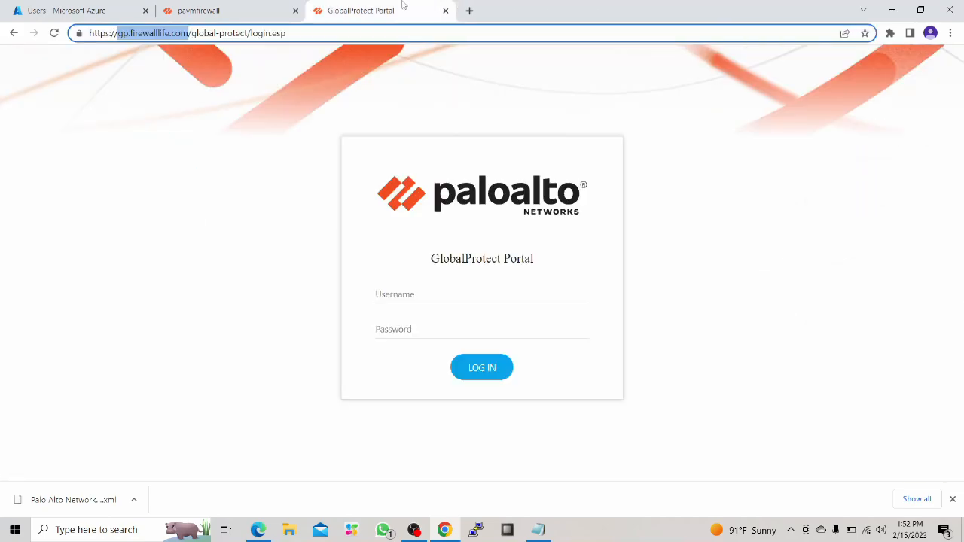
{"action": "left_click", "coordinate": [265, 10]}
{"action": "left_click", "coordinate": [136, 12]}
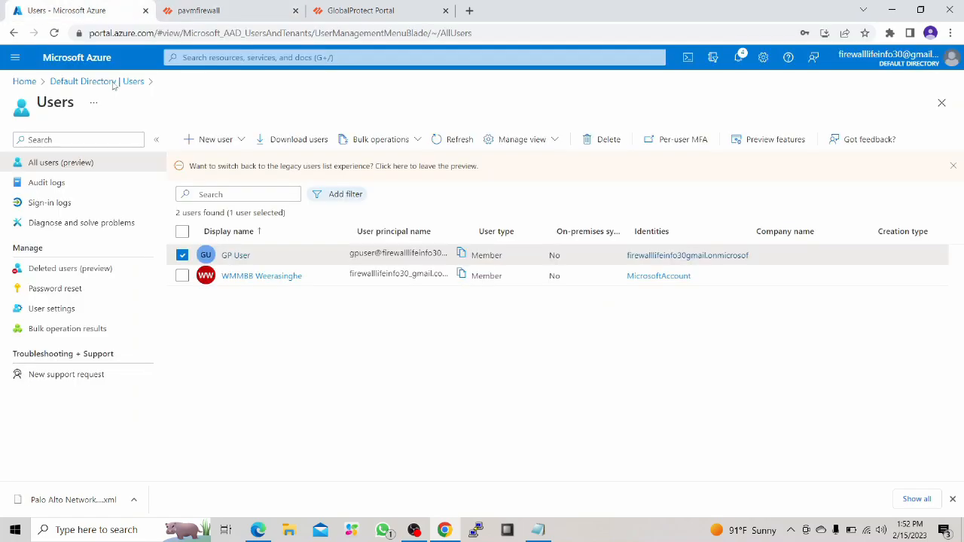
Go to Azure Active Directory's Users list and open Per-user MFA.
{"action": "left_click", "coordinate": [247, 60]}
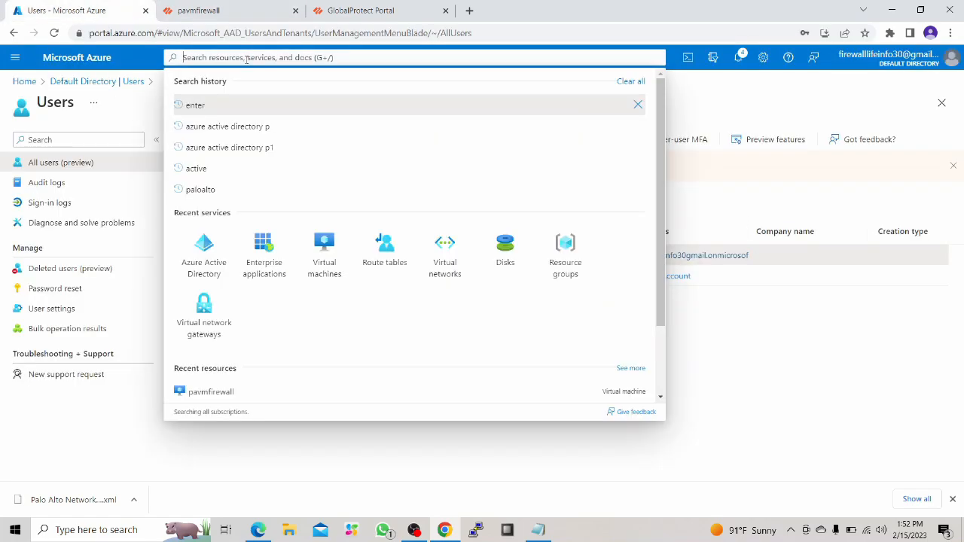
{"action": "left_click", "coordinate": [228, 249]}
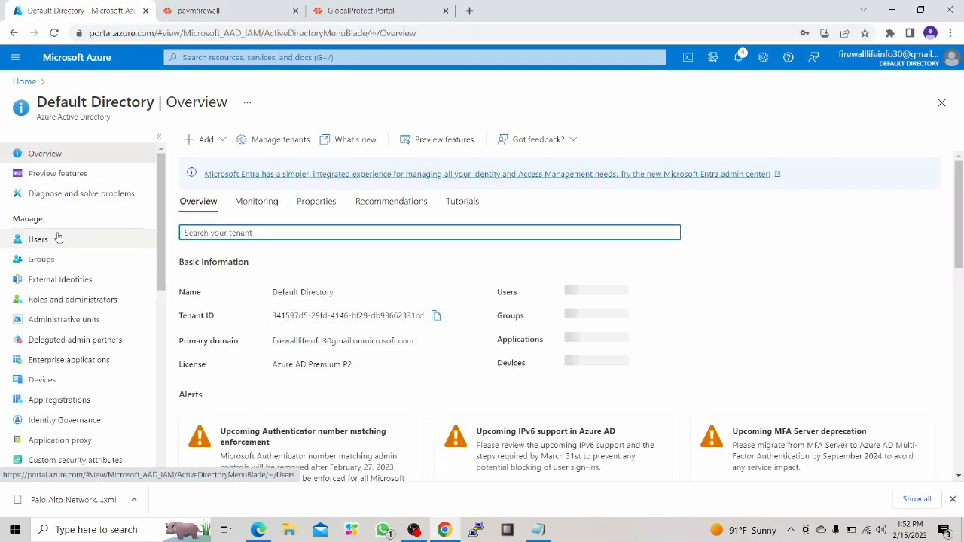
{"action": "left_click", "coordinate": [37, 239]}
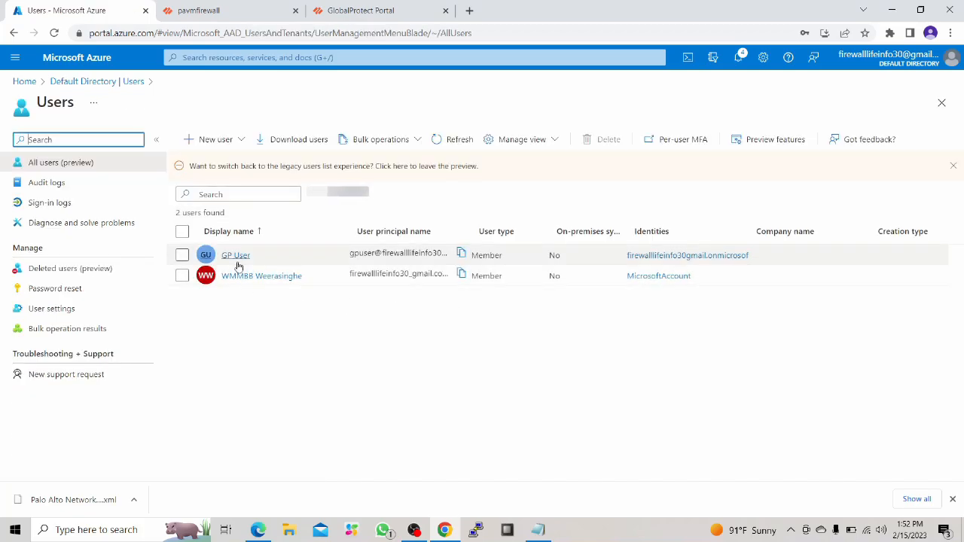
{"action": "left_click", "coordinate": [675, 143]}
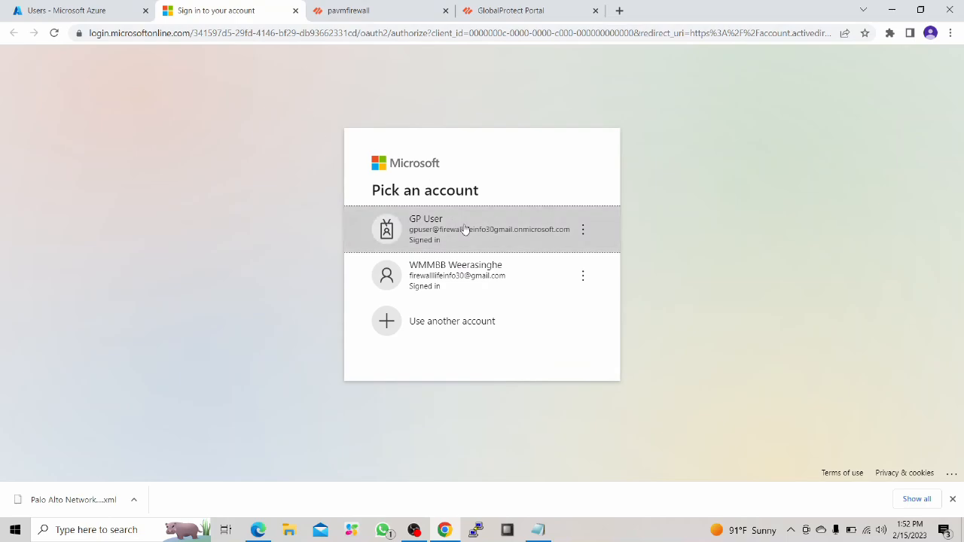
Continue as the directory admin, enable multi-factor auth for GP User, and close the MFA page.
{"action": "left_click", "coordinate": [433, 281]}
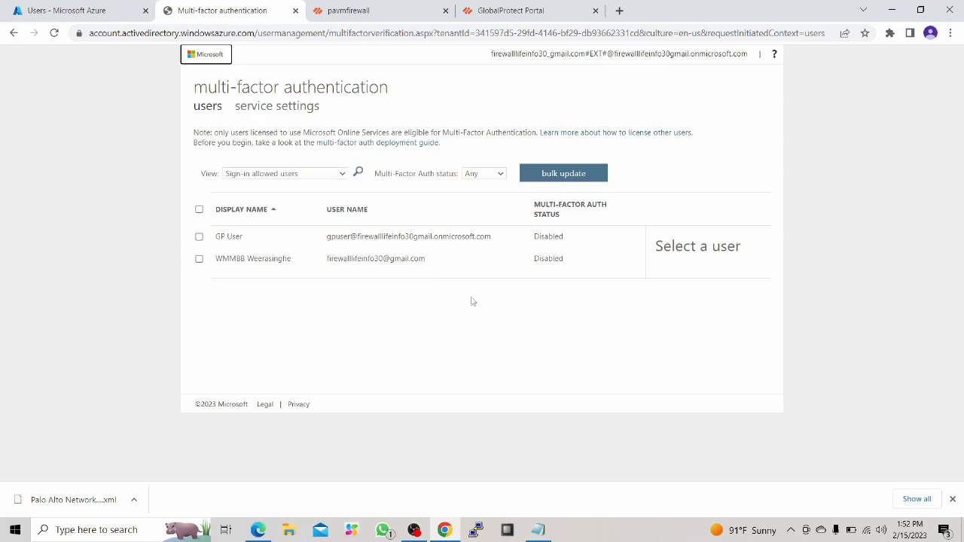
{"action": "left_click", "coordinate": [199, 237]}
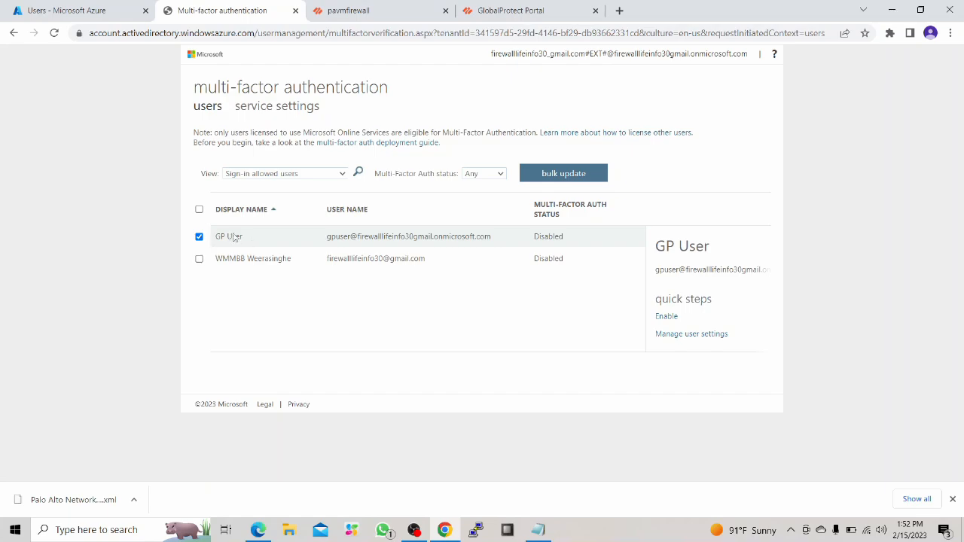
{"action": "left_click", "coordinate": [667, 317]}
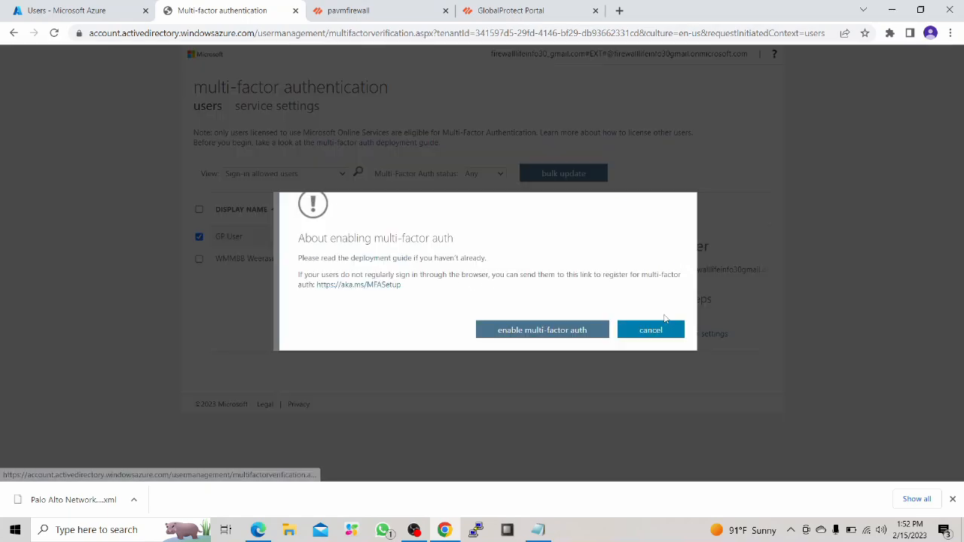
{"action": "left_click", "coordinate": [521, 331]}
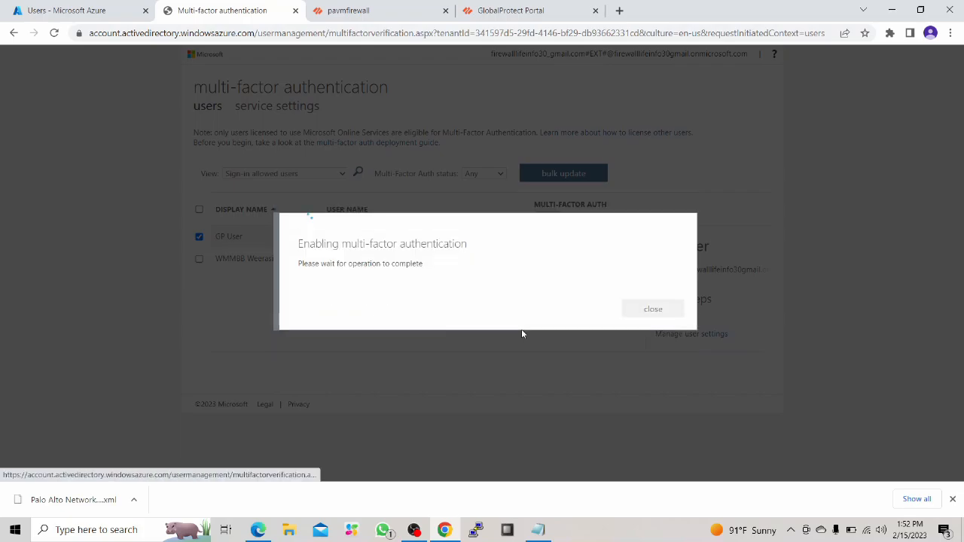
{"action": "left_click", "coordinate": [652, 310]}
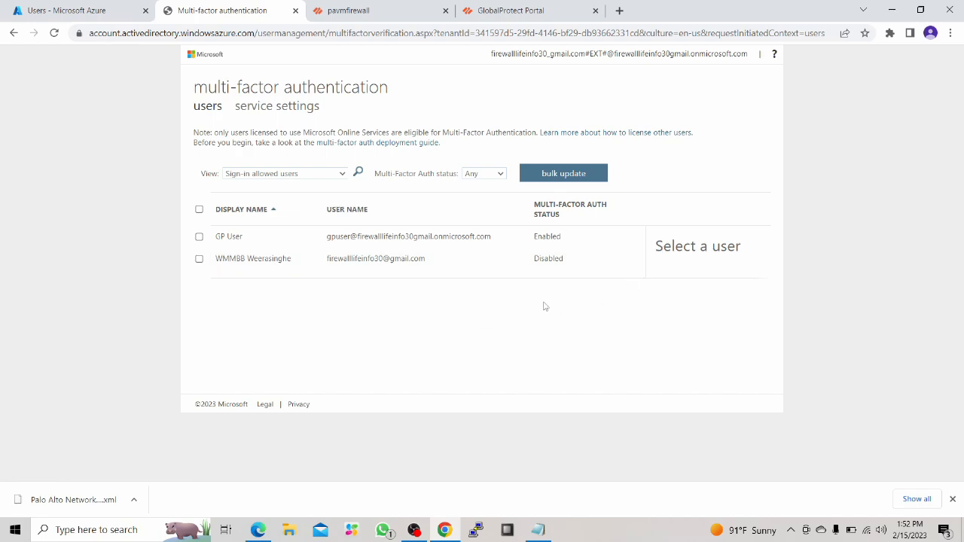
{"action": "left_click", "coordinate": [295, 10]}
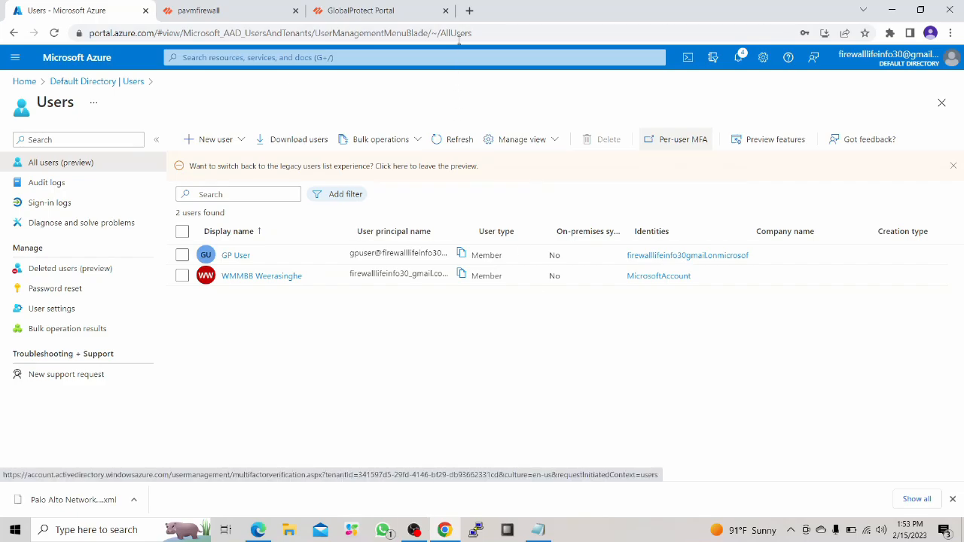
Open a new incognito window and load gp.firewalllife.com.
{"action": "left_click", "coordinate": [950, 34]}
{"action": "left_click", "coordinate": [861, 80]}
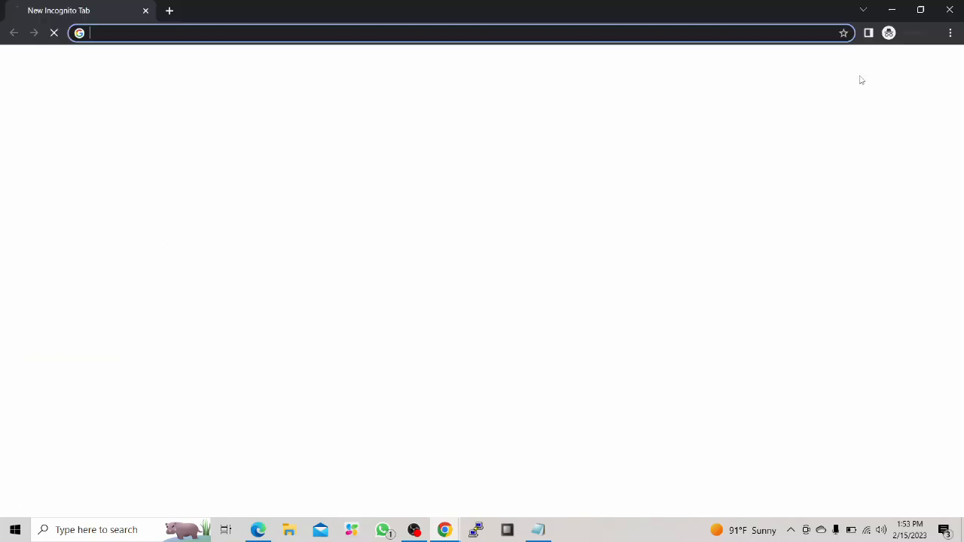
{"action": "type", "text": "gp.firewalllife.com"}
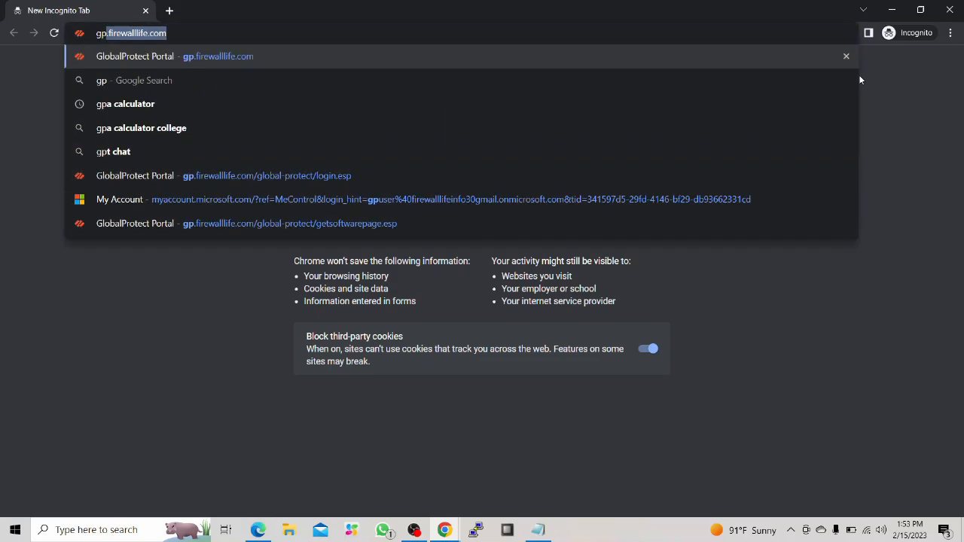
{"action": "key", "text": "Return"}
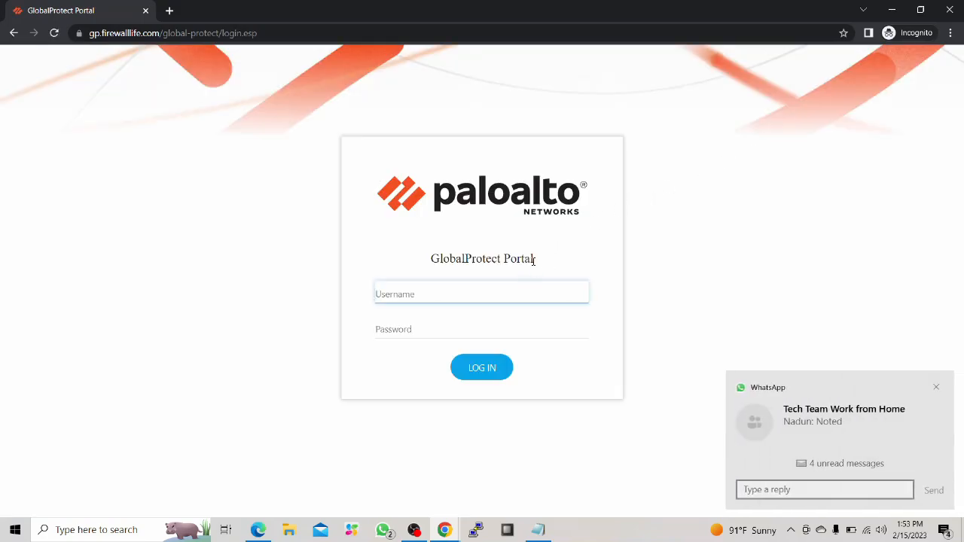
{"action": "left_click", "coordinate": [936, 387]}
Get GP User's sign-in address from the Azure users list.
{"action": "left_click", "coordinate": [417, 293]}
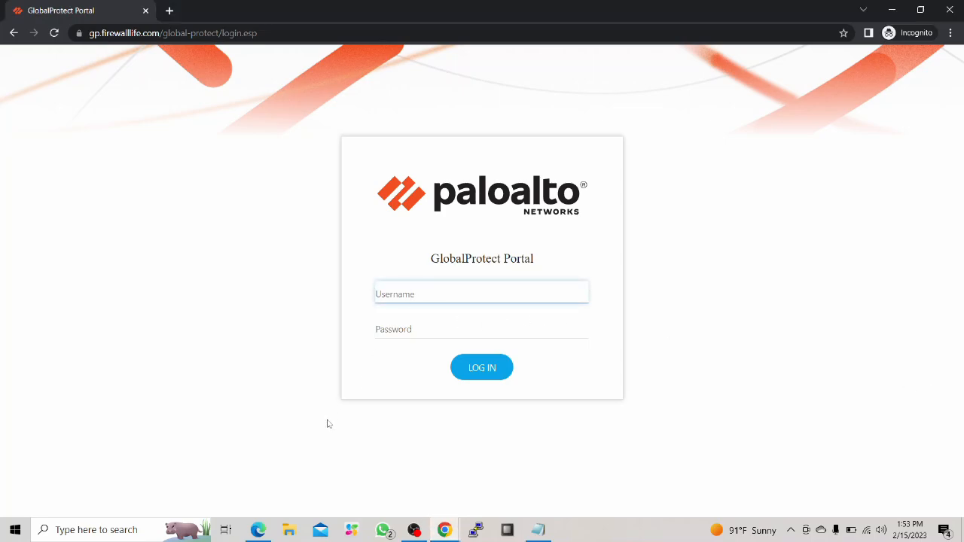
{"action": "left_click", "coordinate": [444, 530]}
{"action": "left_click", "coordinate": [405, 483]}
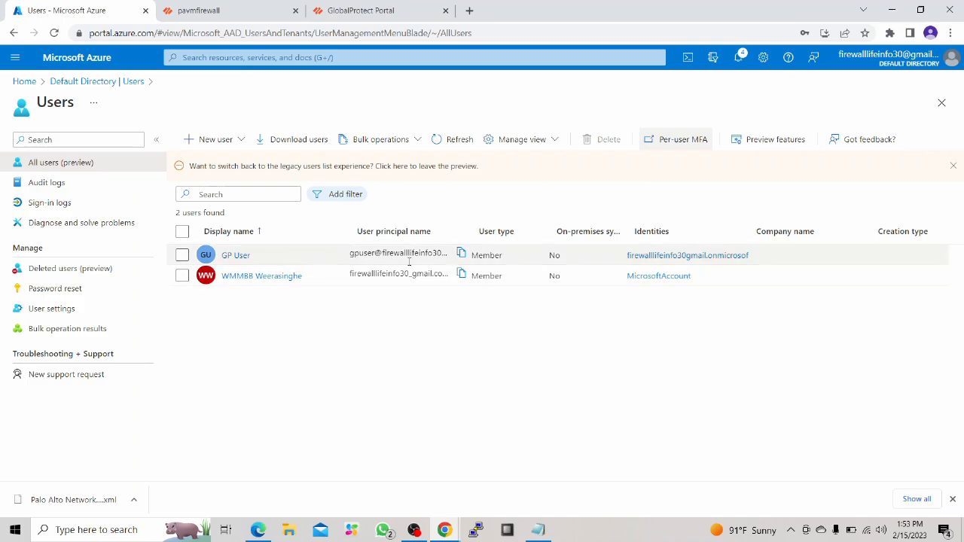
{"action": "left_click", "coordinate": [463, 261]}
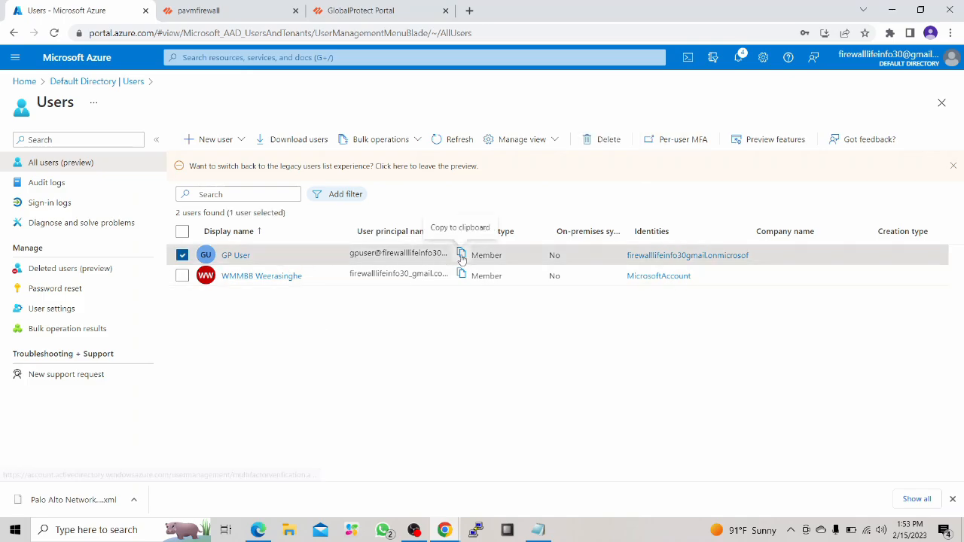
{"action": "left_click", "coordinate": [890, 9]}
Log in as GP User with the pasted UPN and password; it fails with invalid credentials.
{"action": "right_click", "coordinate": [429, 289]}
{"action": "left_click", "coordinate": [470, 388]}
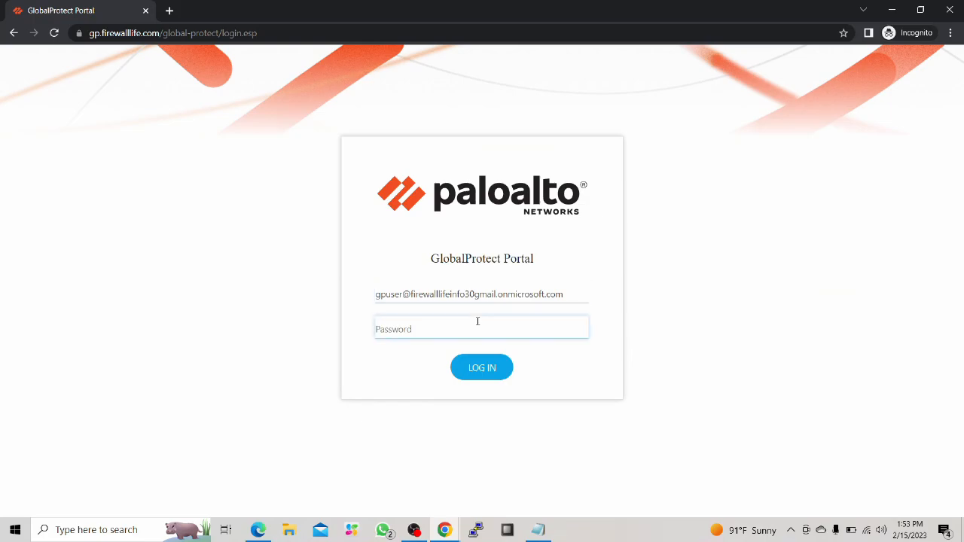
{"action": "type", "text": "•"}
{"action": "left_click", "coordinate": [484, 366]}
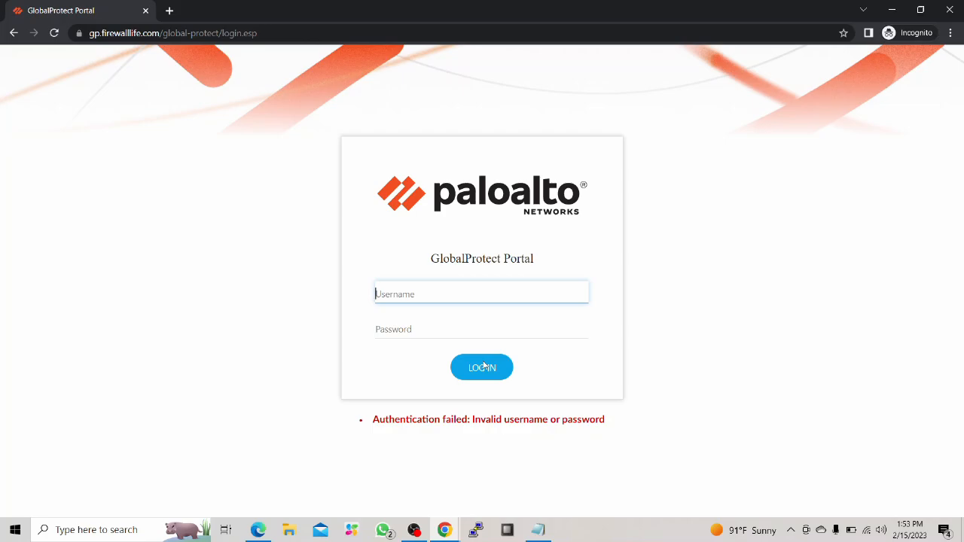
{"action": "left_click", "coordinate": [891, 10]}
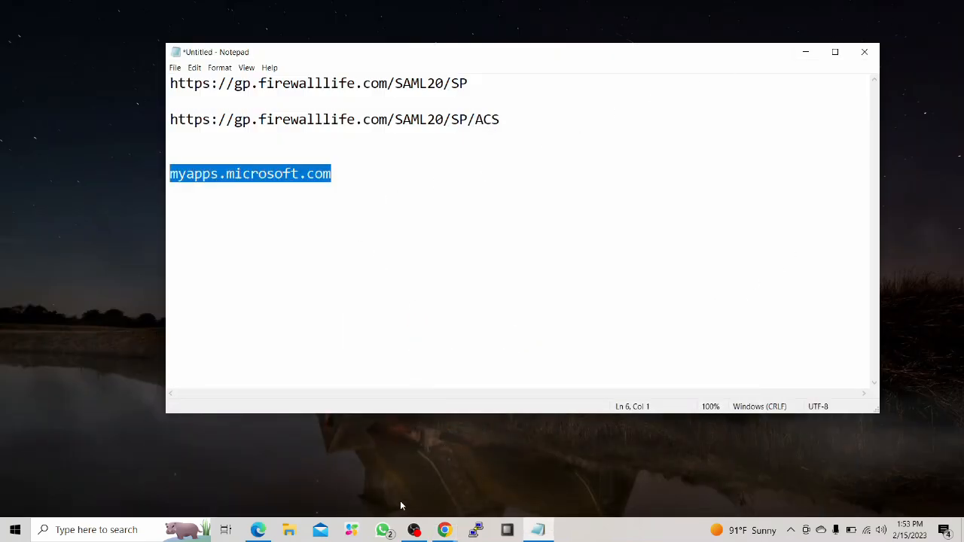
Go to Enterprise applications and open the Palo Alto Networks - GlobalProtect app's Overview.
{"action": "mouse_move", "coordinate": [444, 530]}
{"action": "left_click", "coordinate": [376, 468]}
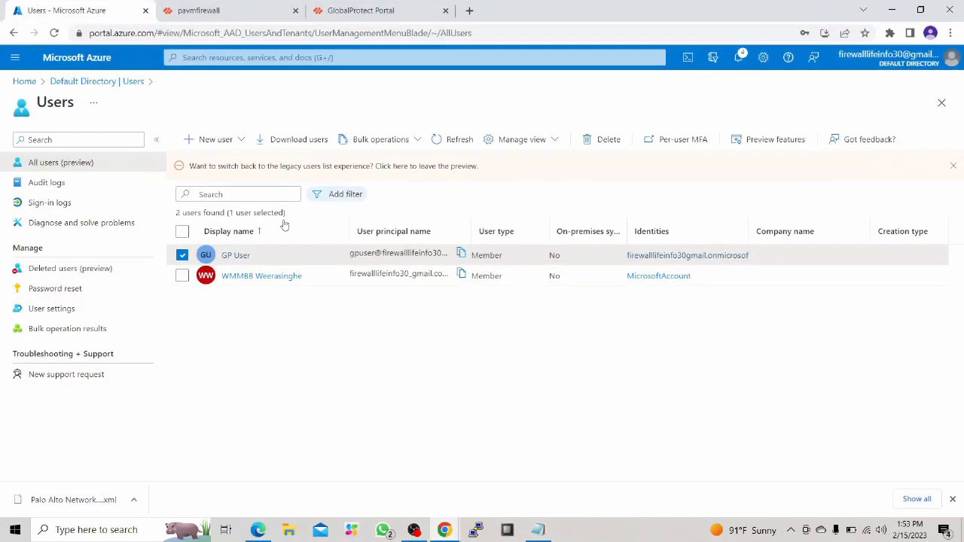
{"action": "left_click", "coordinate": [250, 58]}
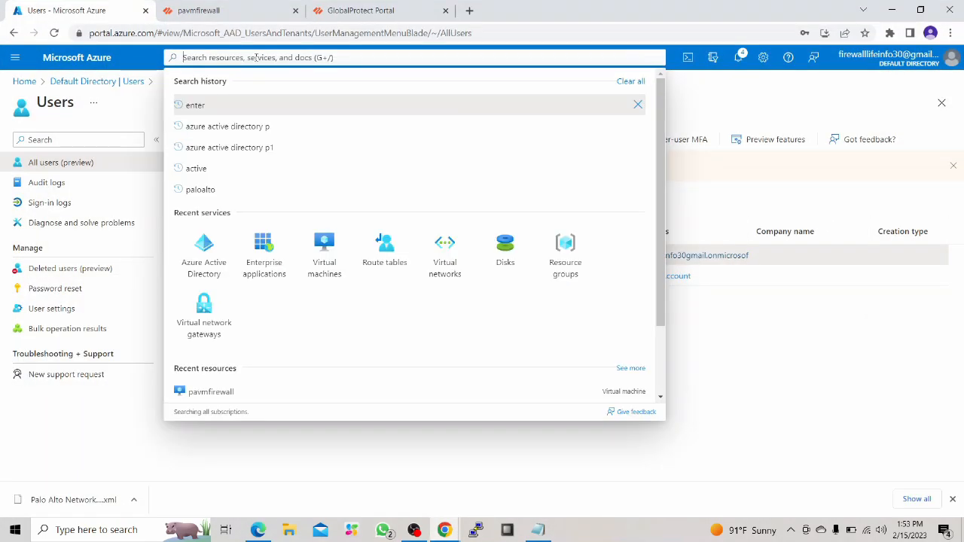
{"action": "left_click", "coordinate": [272, 255]}
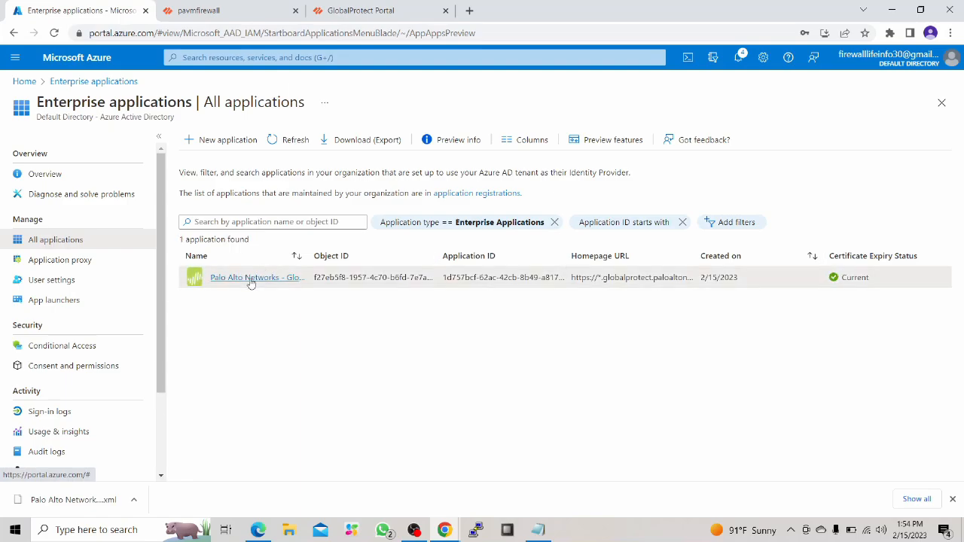
{"action": "left_click", "coordinate": [251, 279]}
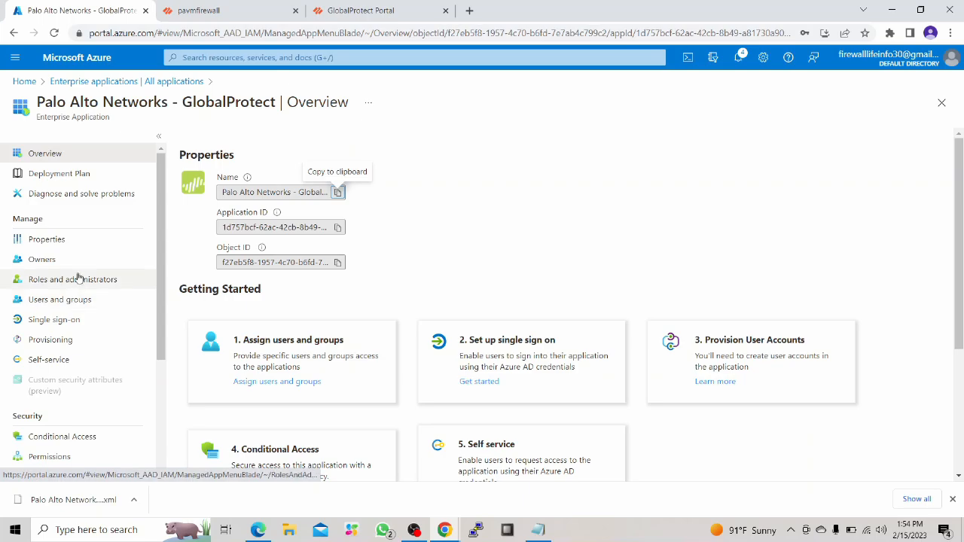
{"action": "scroll", "coordinate": [79, 279], "scroll_direction": "down", "scroll_amount": 3}
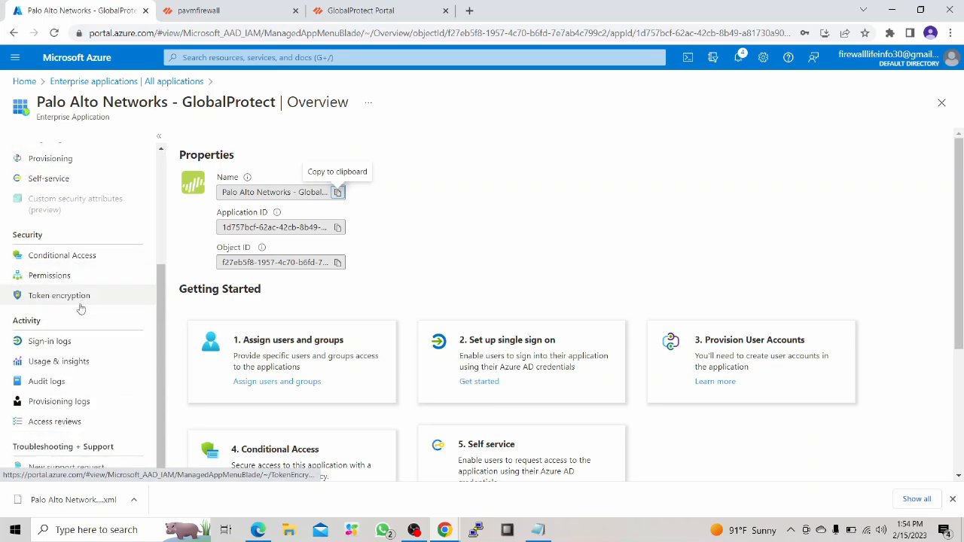
{"action": "scroll", "coordinate": [92, 344], "scroll_direction": "up", "scroll_amount": 3}
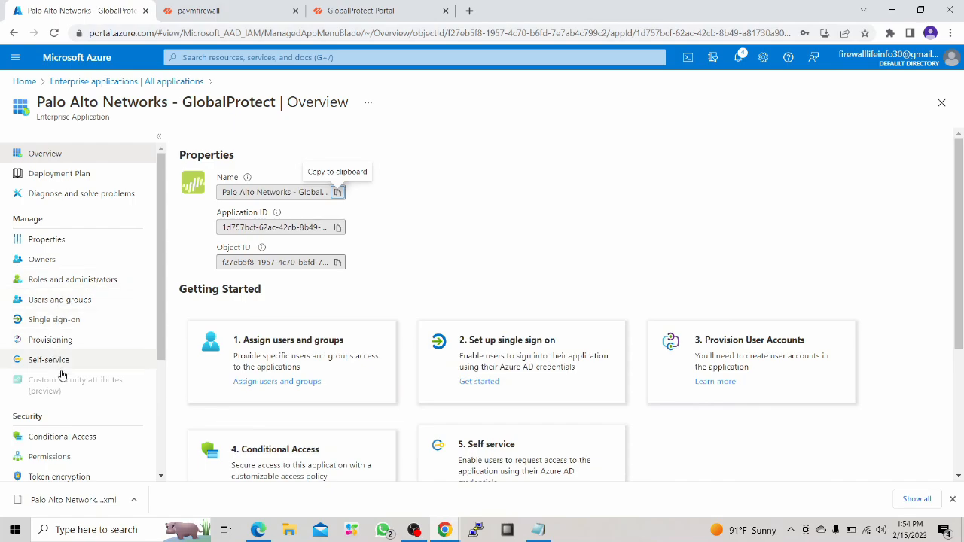
Add GP User under Users and groups of the GlobalProtect app with Default Access.
{"action": "left_click", "coordinate": [65, 299]}
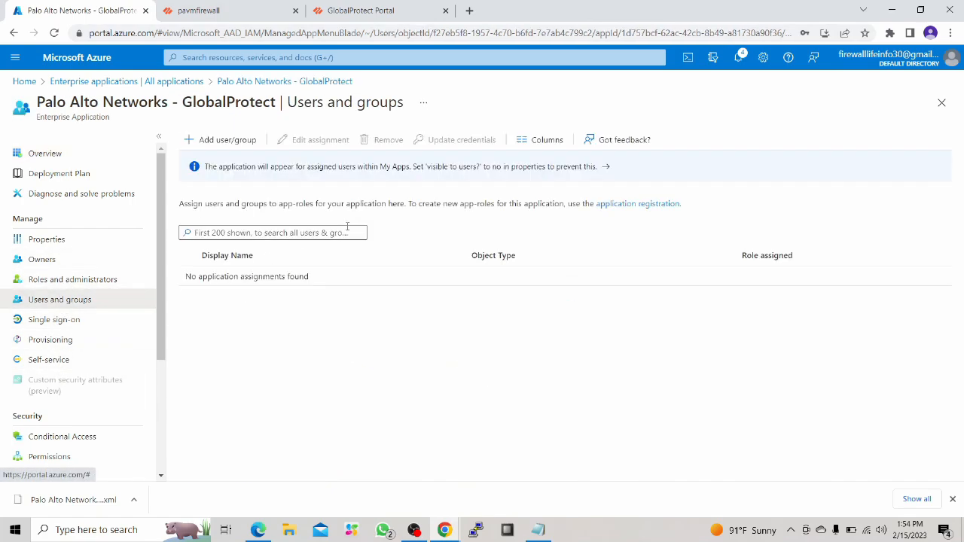
{"action": "left_click", "coordinate": [221, 143]}
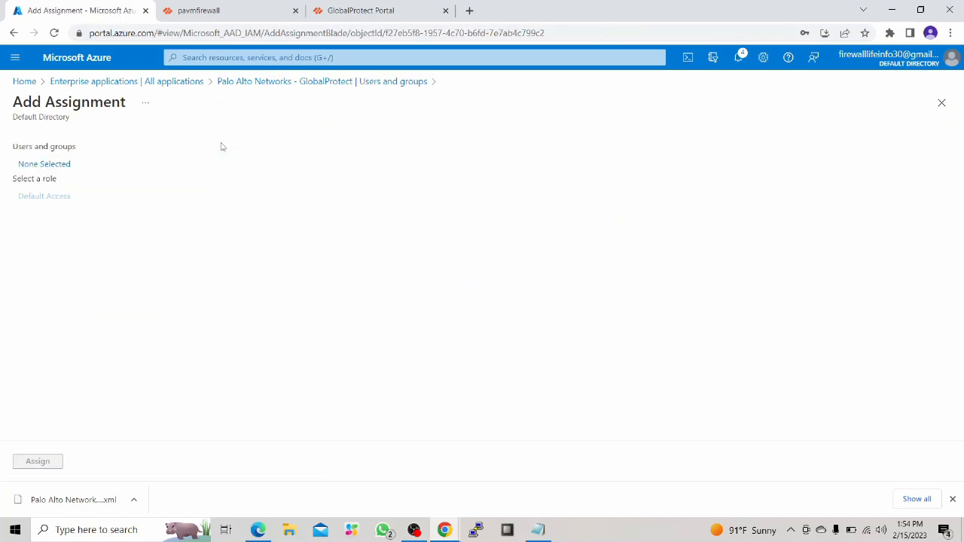
{"action": "left_click", "coordinate": [36, 166]}
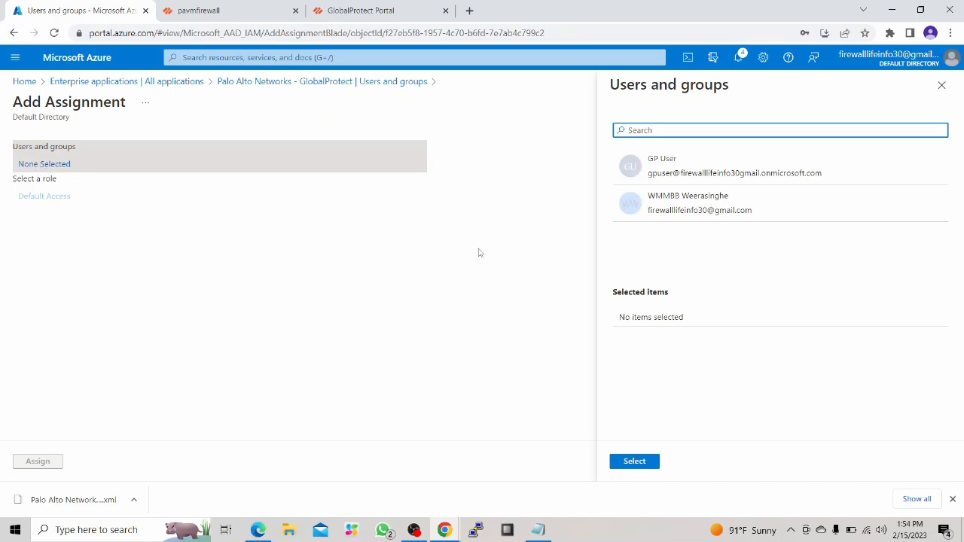
{"action": "left_click", "coordinate": [668, 167]}
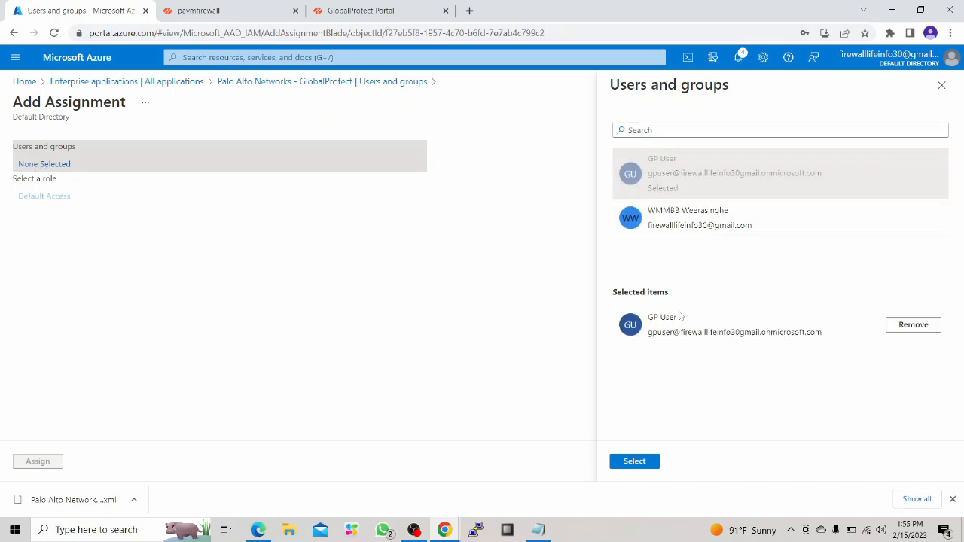
{"action": "left_click", "coordinate": [634, 461]}
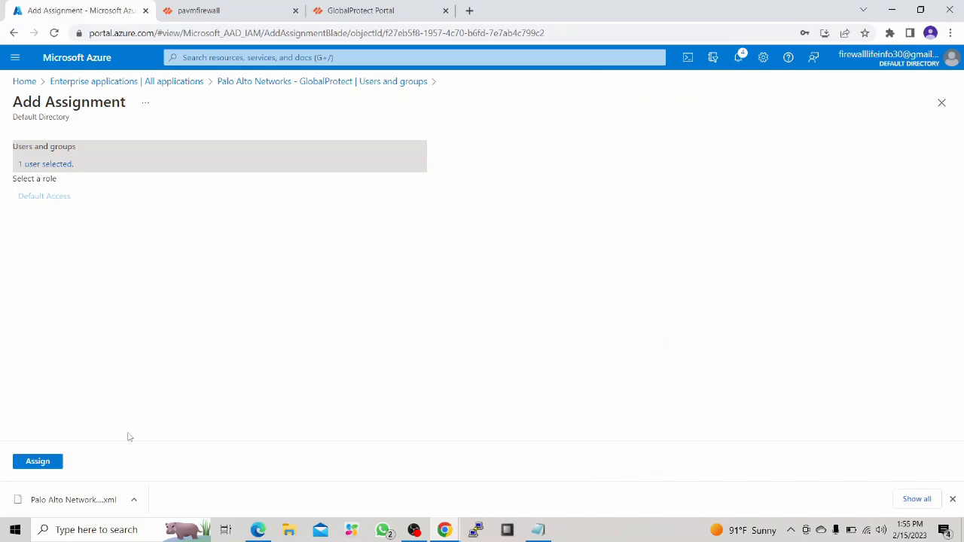
{"action": "left_click", "coordinate": [42, 461]}
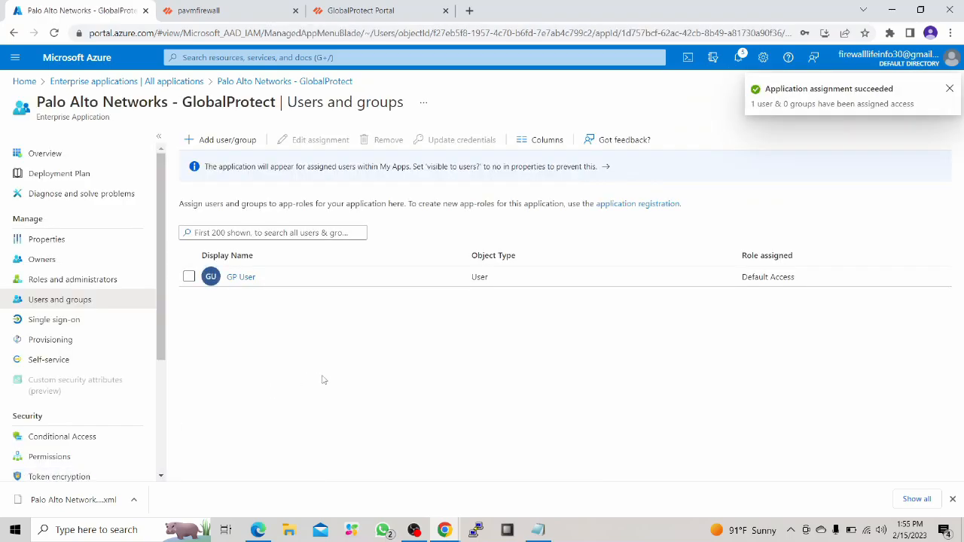
{"action": "left_click", "coordinate": [361, 11]}
Paste GP User's sign-in address into the Username field of the private-window portal login.
{"action": "left_click", "coordinate": [418, 294]}
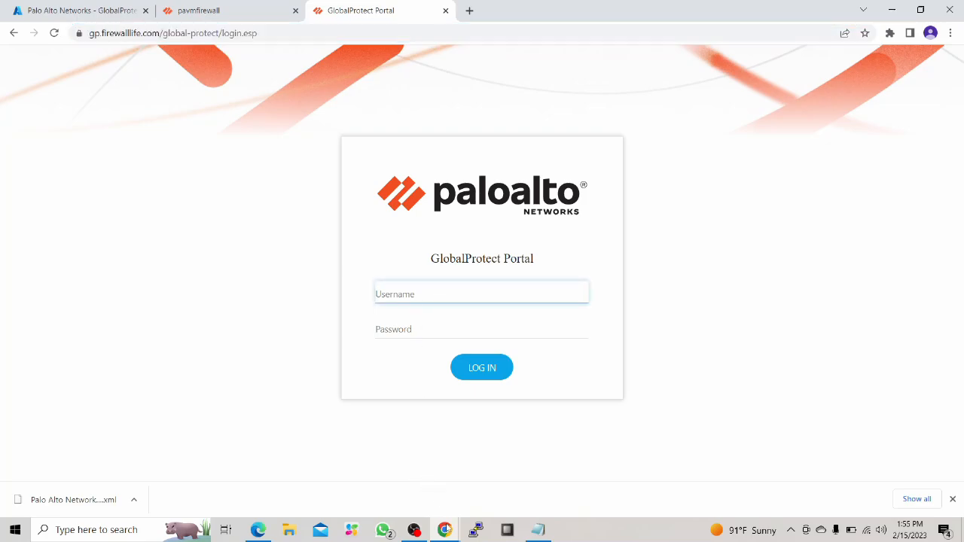
{"action": "mouse_move", "coordinate": [444, 530]}
{"action": "left_click", "coordinate": [509, 470]}
{"action": "right_click", "coordinate": [414, 295]}
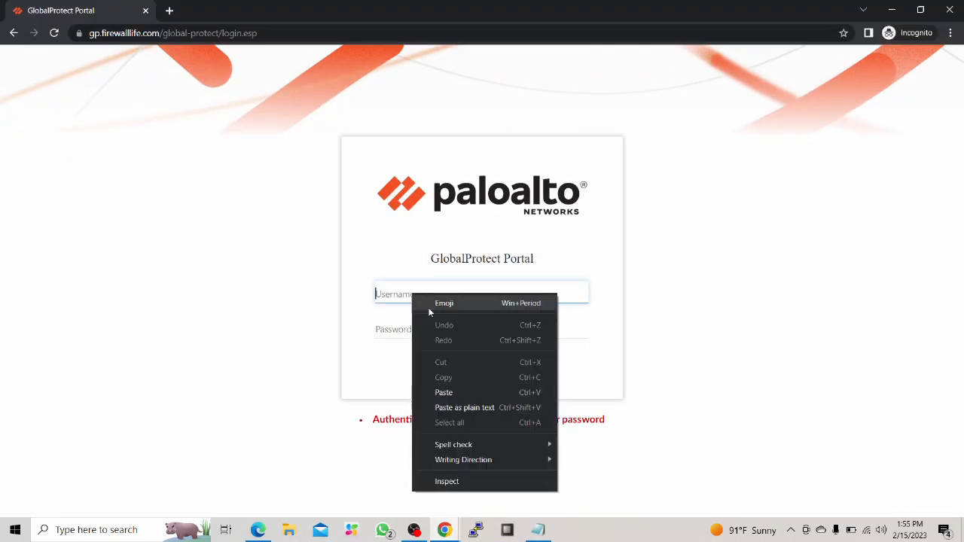
{"action": "left_click", "coordinate": [444, 392]}
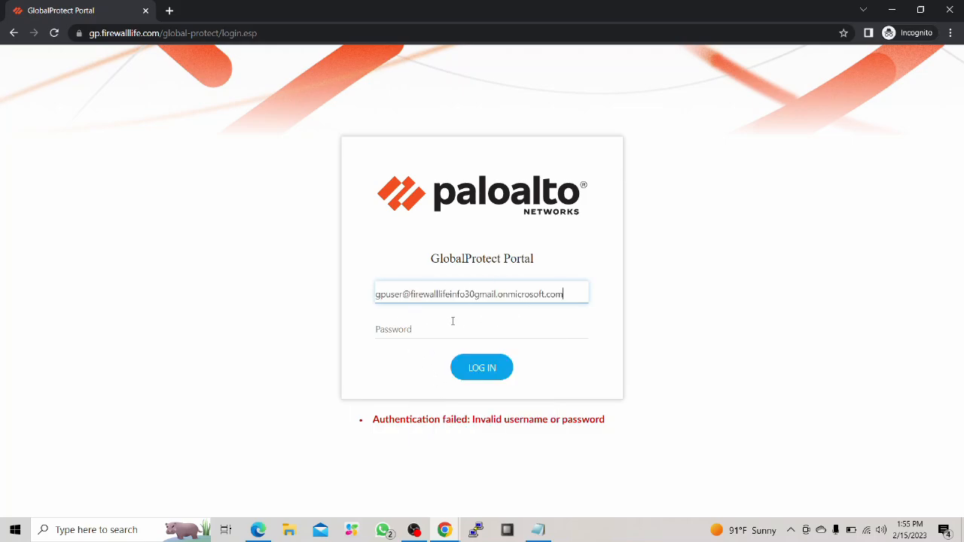
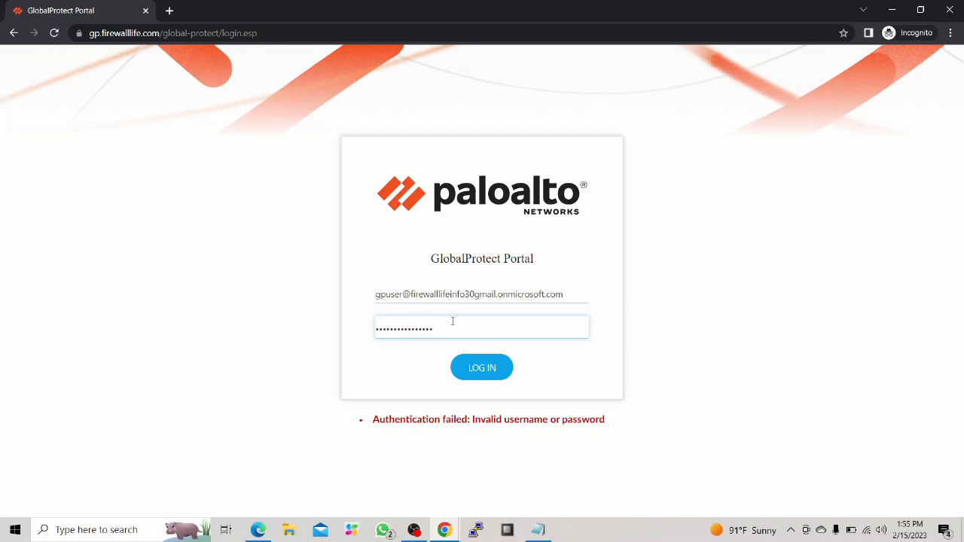
Retry the failing portal login, then return to the GlobalProtect app's Users and groups in Azure.
{"action": "left_click", "coordinate": [490, 369]}
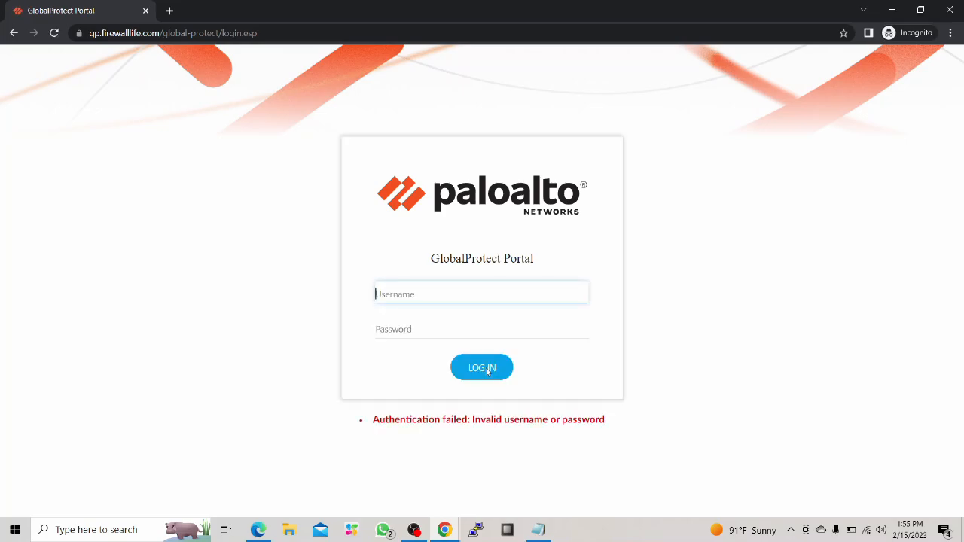
{"action": "left_click", "coordinate": [892, 15]}
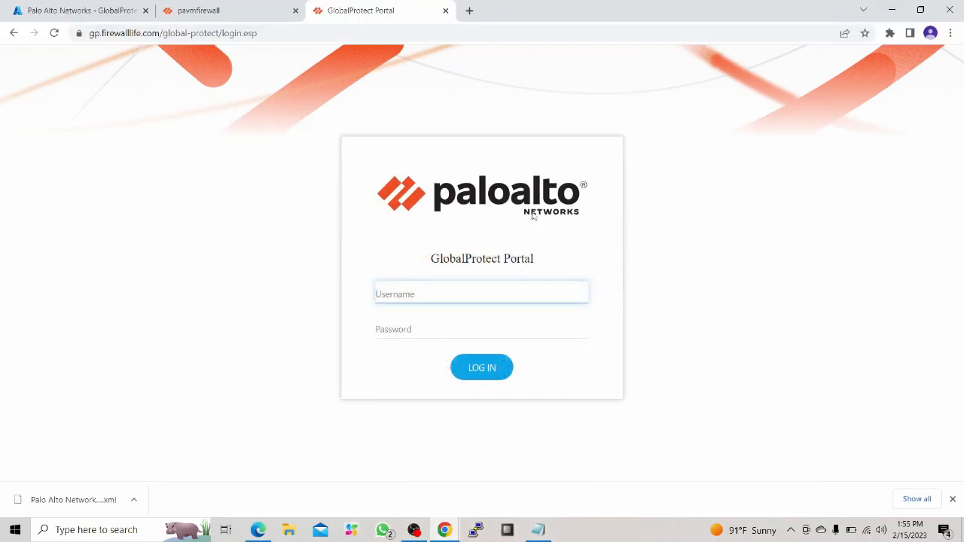
{"action": "left_click", "coordinate": [130, 13]}
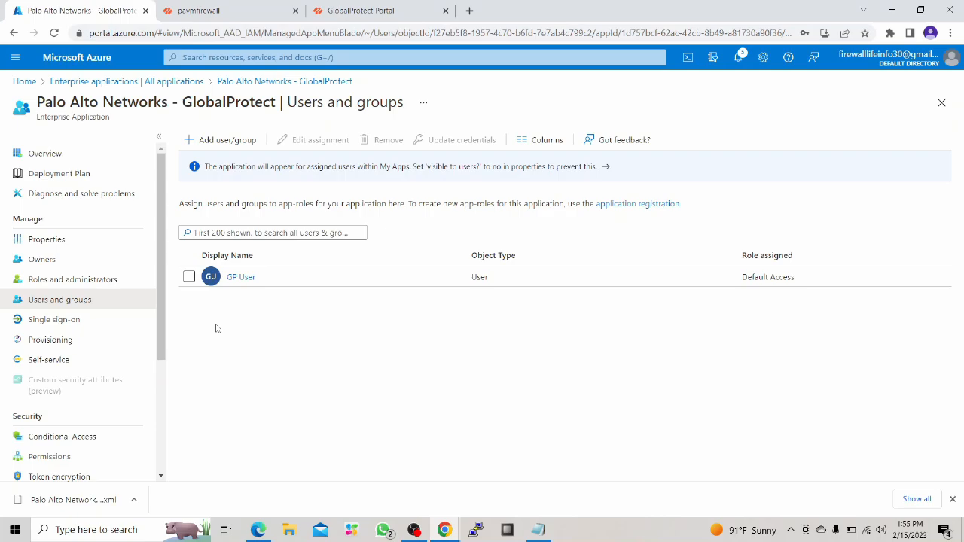
Commit all pending configuration changes on the pavmfirewall PA-VM.
{"action": "left_click", "coordinate": [216, 11]}
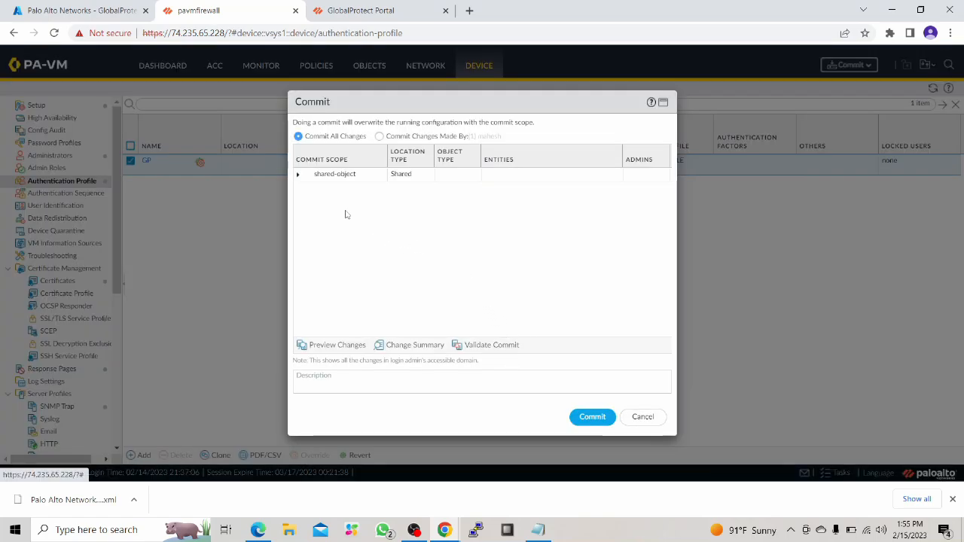
{"action": "left_click", "coordinate": [596, 422]}
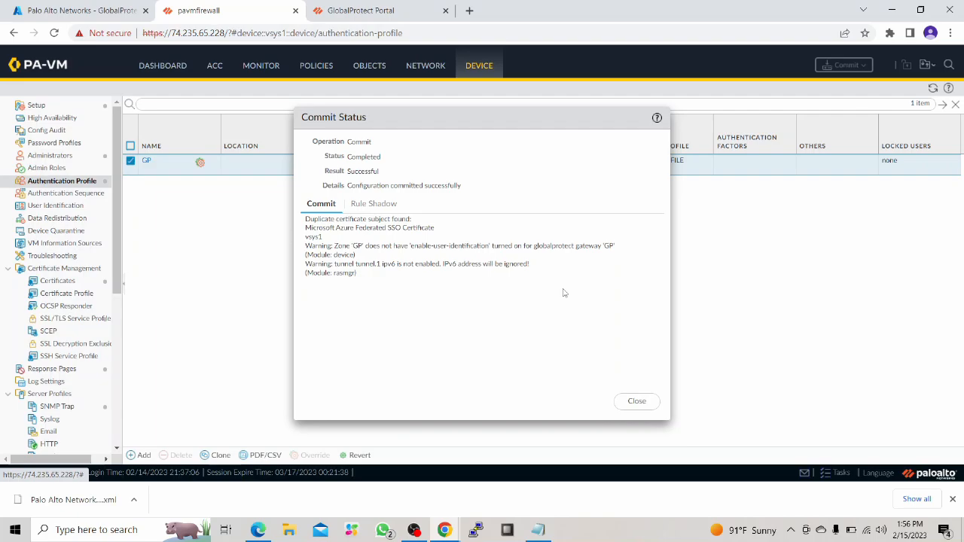
Close the commit result and enter the test user's e-mail and password on the portal login.
{"action": "left_click", "coordinate": [636, 401]}
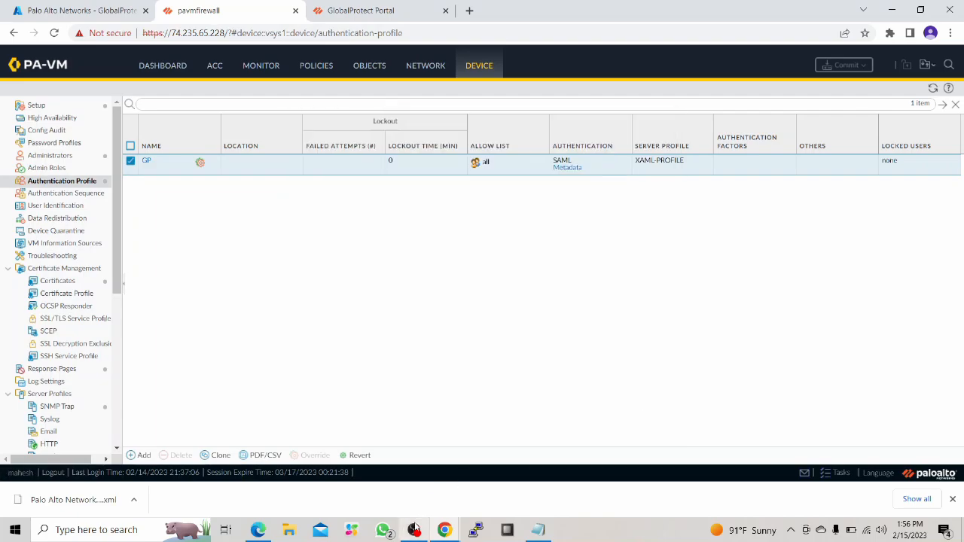
{"action": "mouse_move", "coordinate": [445, 531]}
{"action": "left_click", "coordinate": [512, 476]}
{"action": "right_click", "coordinate": [423, 293]}
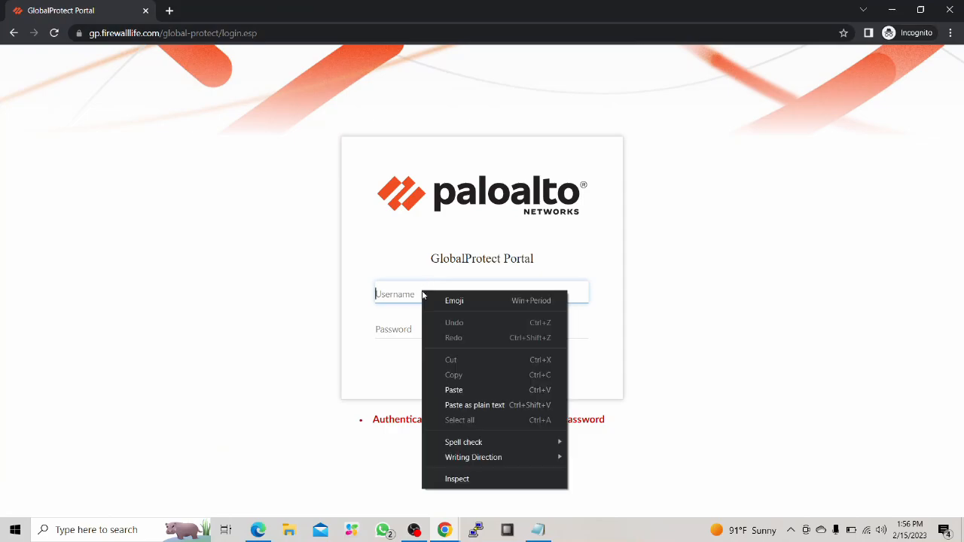
{"action": "left_click", "coordinate": [466, 390]}
{"action": "left_click", "coordinate": [421, 324]}
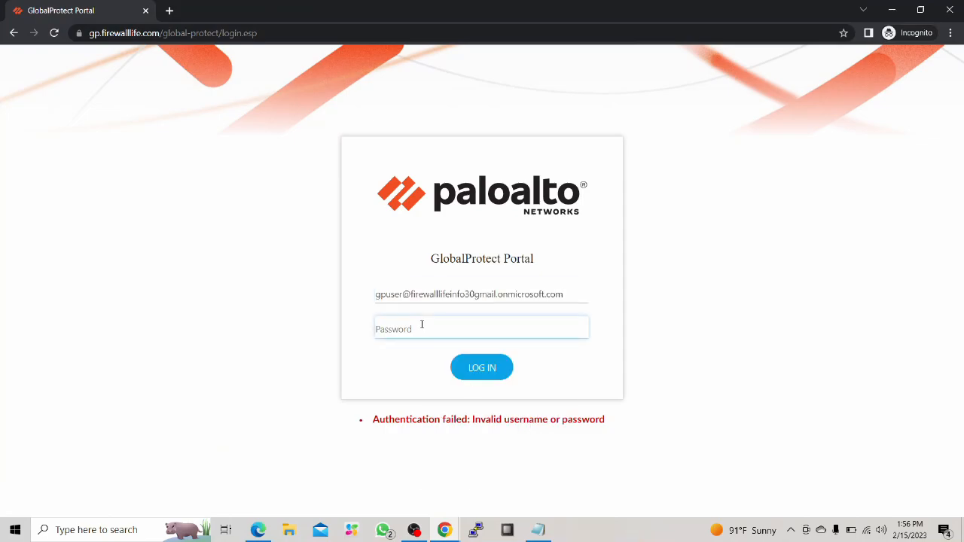
{"action": "type", "text": "•••••••••••••••"}
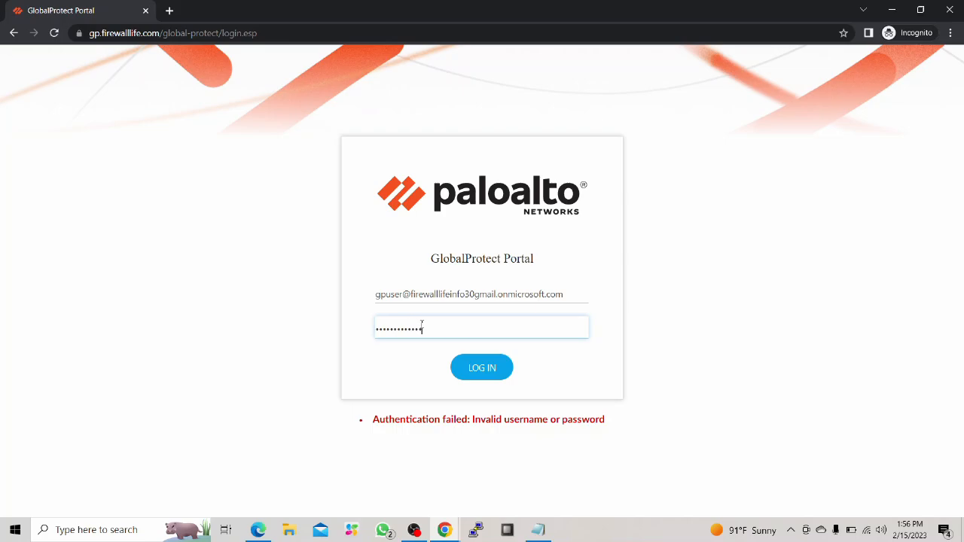
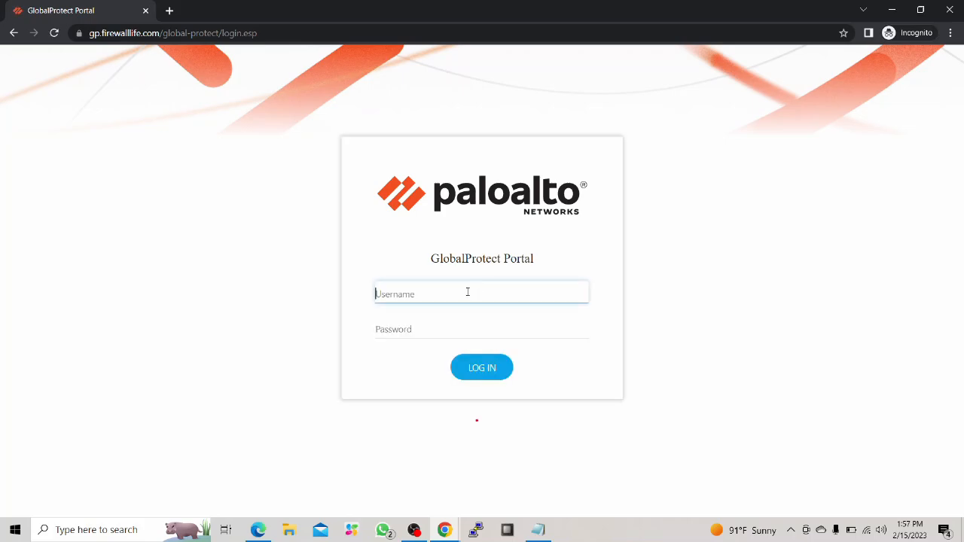
Close the old incognito portal window and copy the GlobalProtect portal address.
{"action": "left_click", "coordinate": [271, 33]}
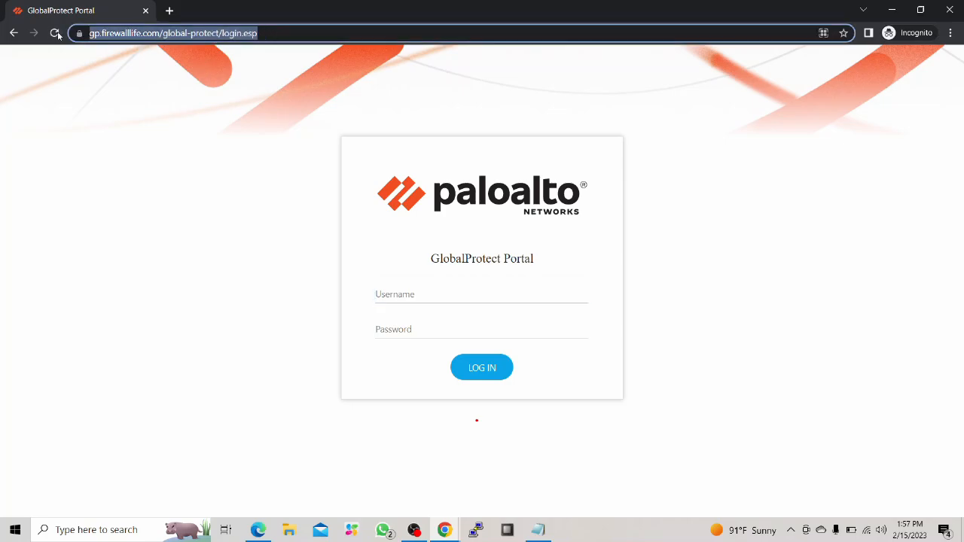
{"action": "left_click", "coordinate": [952, 7]}
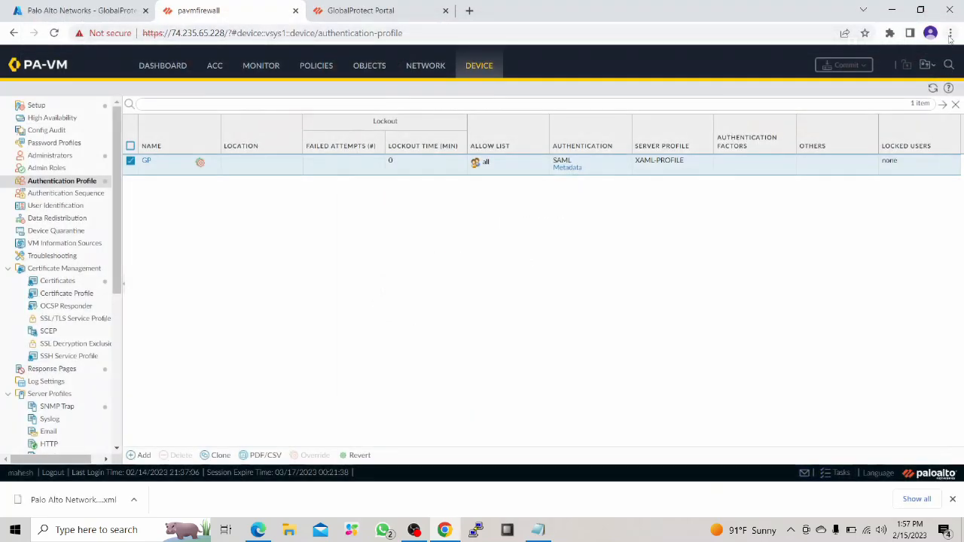
{"action": "left_click", "coordinate": [331, 10]}
{"action": "left_click", "coordinate": [218, 33]}
{"action": "right_click", "coordinate": [203, 33]}
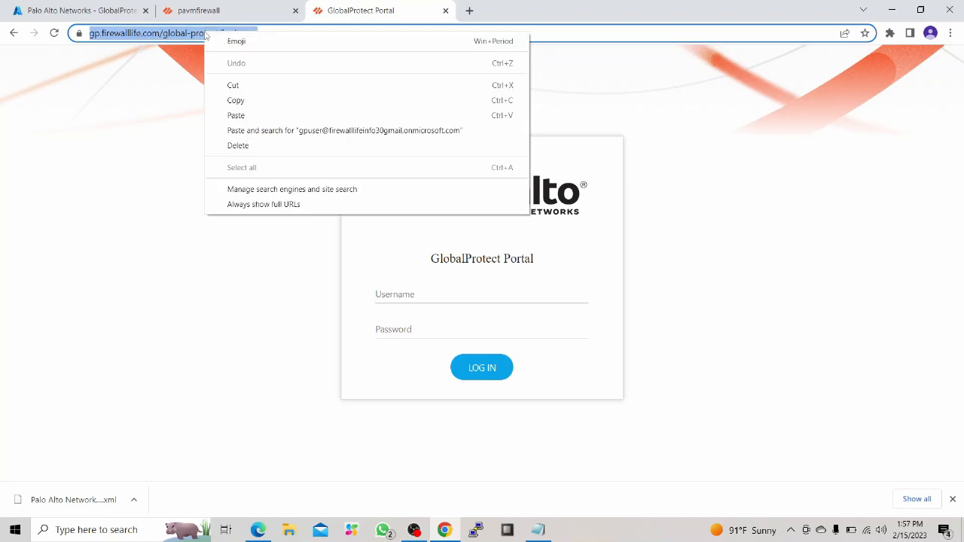
{"action": "left_click", "coordinate": [249, 97]}
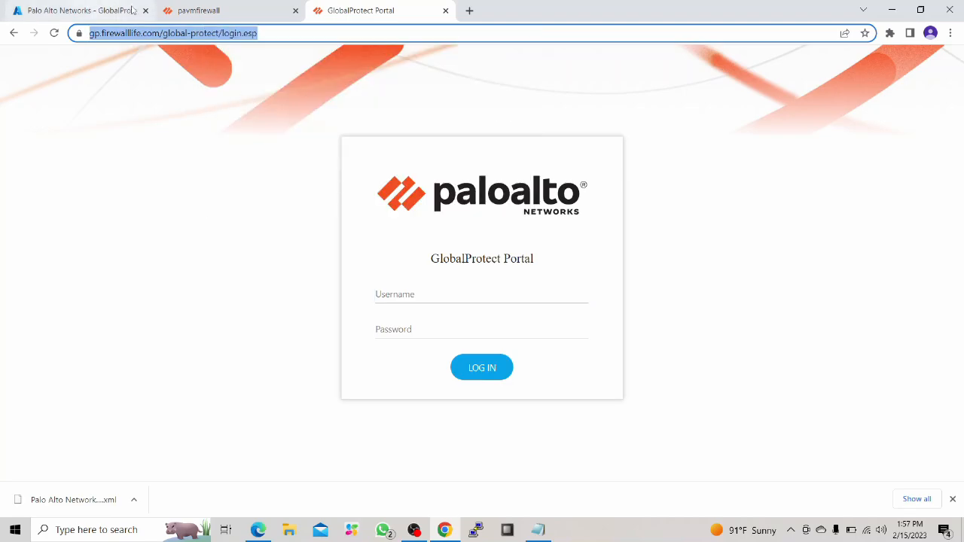
{"action": "left_click", "coordinate": [951, 36]}
Open a new incognito window and load the copied GlobalProtect portal address.
{"action": "left_click", "coordinate": [865, 81]}
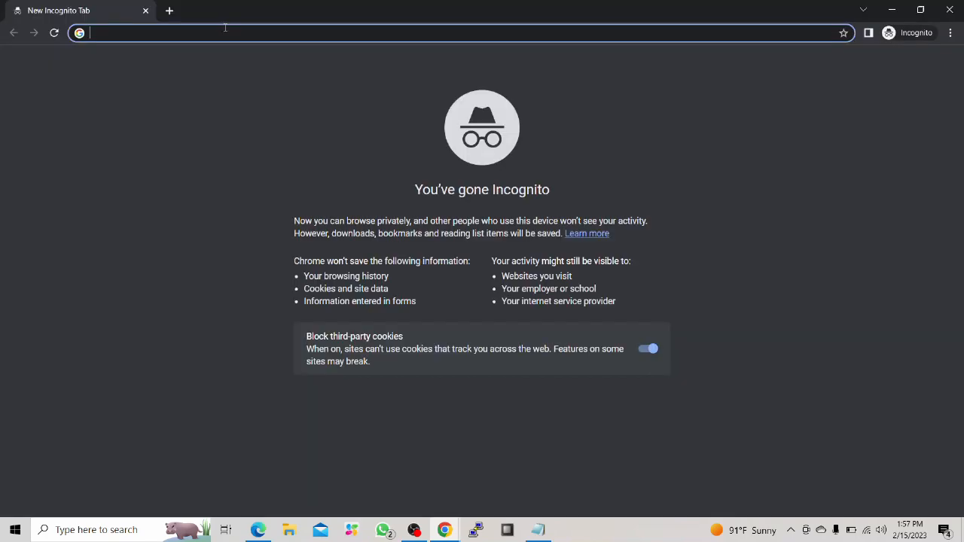
{"action": "right_click", "coordinate": [222, 30]}
{"action": "left_click", "coordinate": [304, 128]}
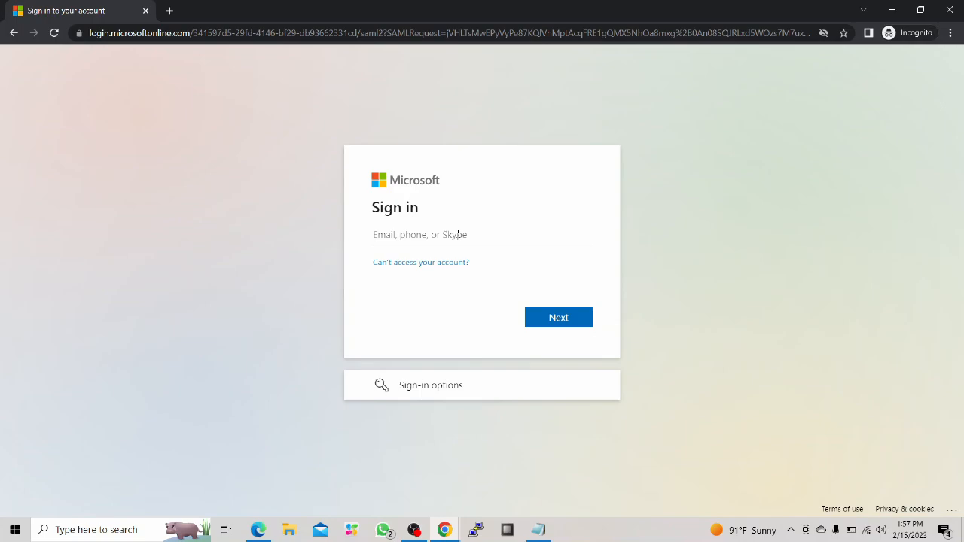
Clear the address mistakenly pasted into the Microsoft email field and return to the main Chrome window.
{"action": "key", "text": "ctrl+v"}
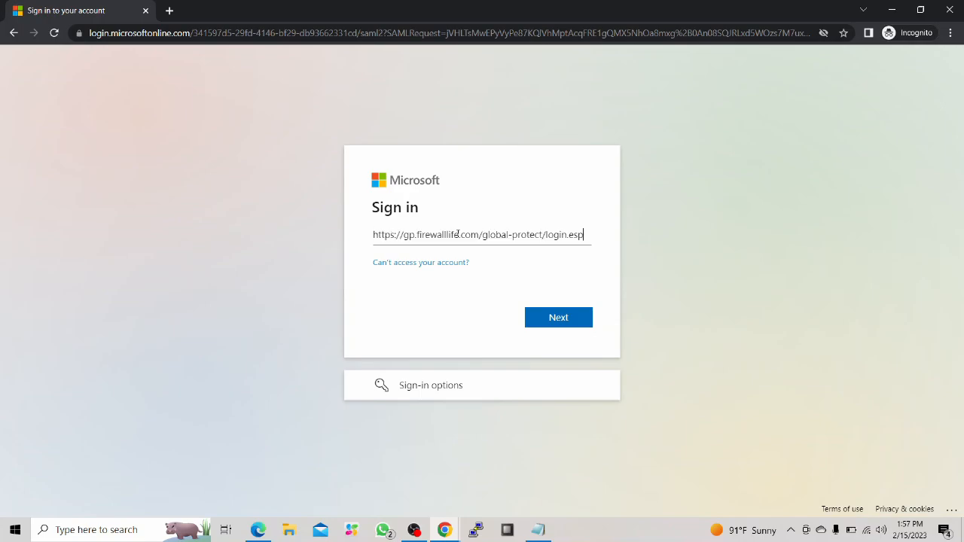
{"action": "left_click_drag", "start_coordinate": [585, 235], "coordinate": [324, 238]}
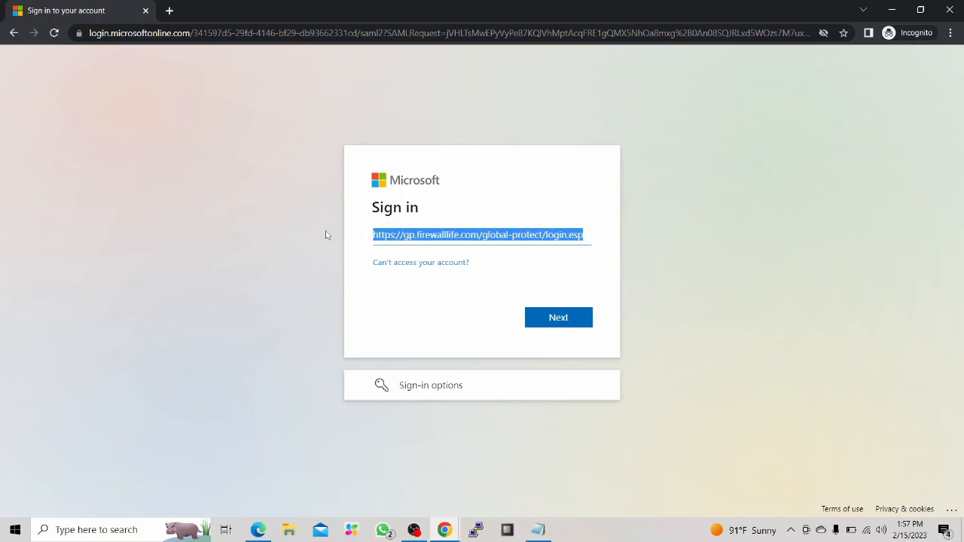
{"action": "key", "text": "BackSpace"}
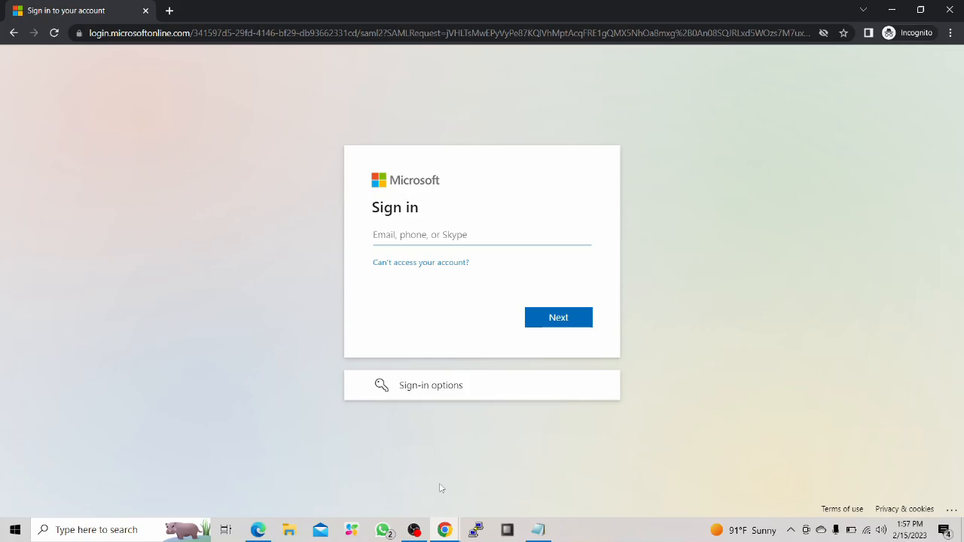
{"action": "left_click", "coordinate": [454, 529]}
{"action": "left_click", "coordinate": [399, 499]}
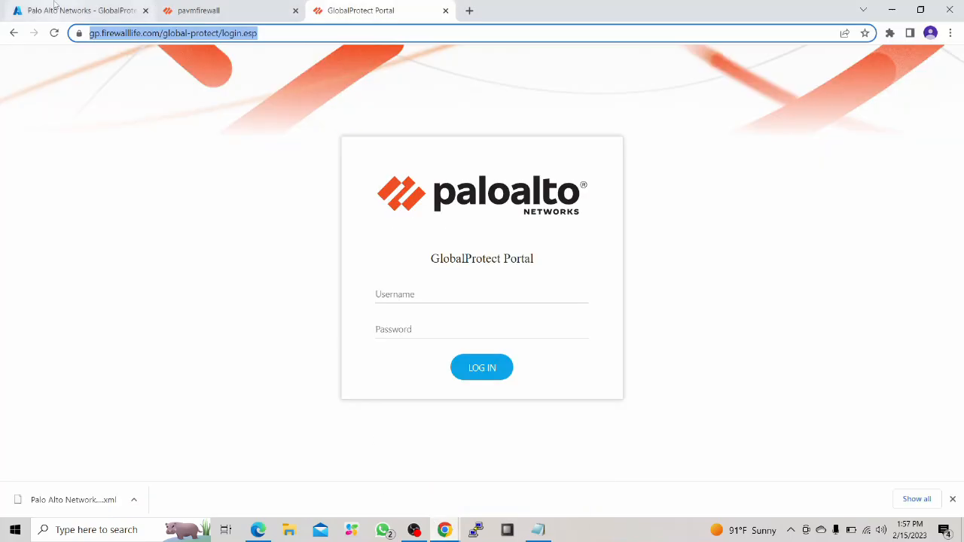
Copy GP User's user principal name from the Azure Active Directory Users list.
{"action": "left_click", "coordinate": [75, 11]}
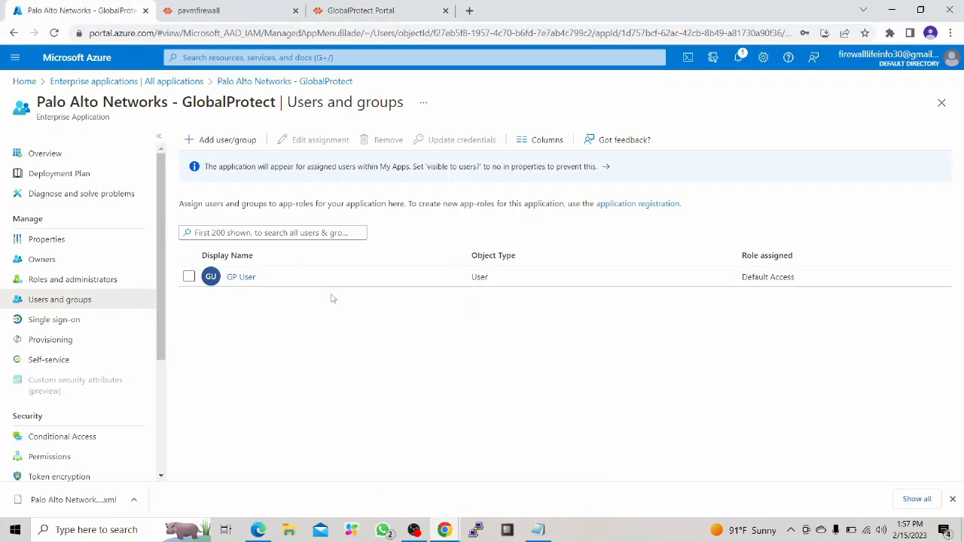
{"action": "left_click", "coordinate": [255, 58]}
{"action": "left_click", "coordinate": [270, 249]}
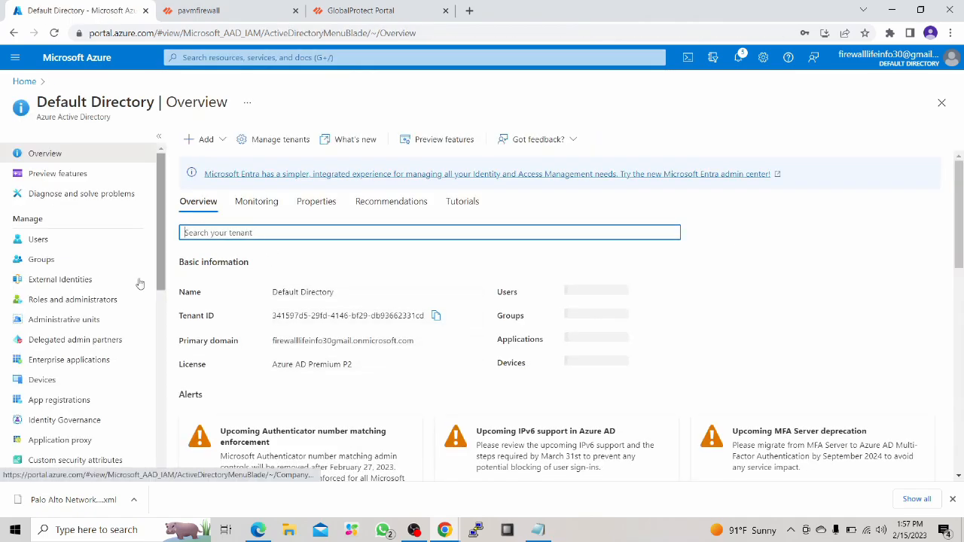
{"action": "left_click", "coordinate": [54, 239]}
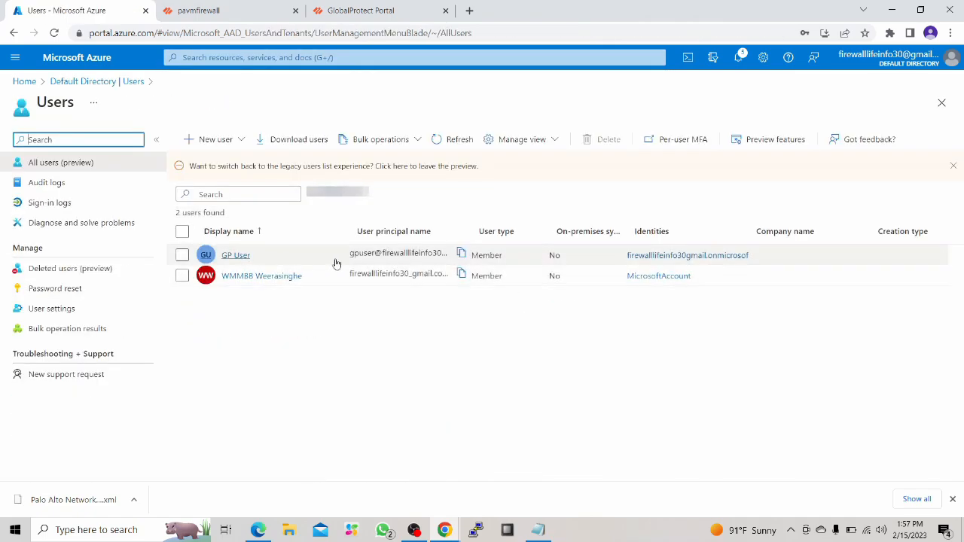
{"action": "left_click", "coordinate": [461, 255]}
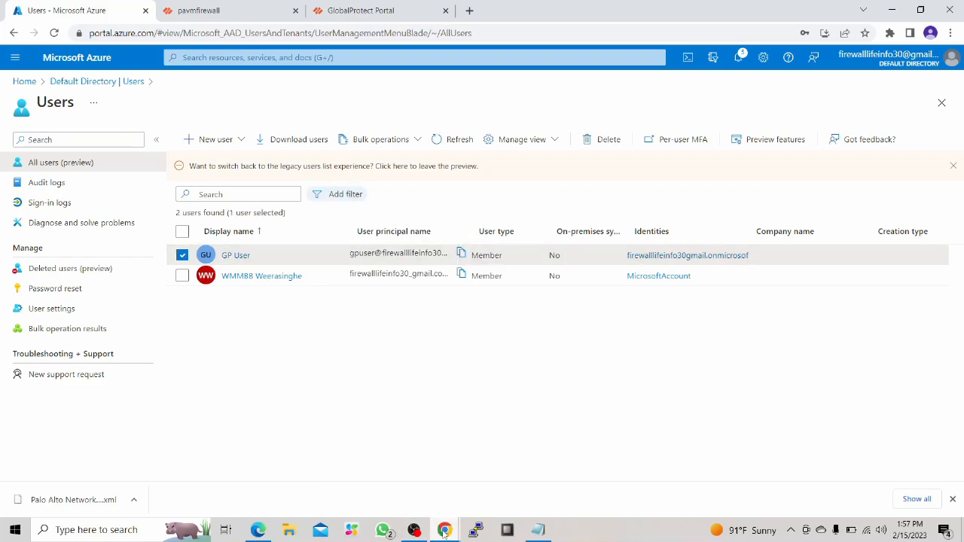
Return to the incognito sign-in window and bring up paste options in the email field.
{"action": "mouse_move", "coordinate": [444, 529]}
{"action": "left_click", "coordinate": [512, 470]}
{"action": "right_click", "coordinate": [406, 245]}
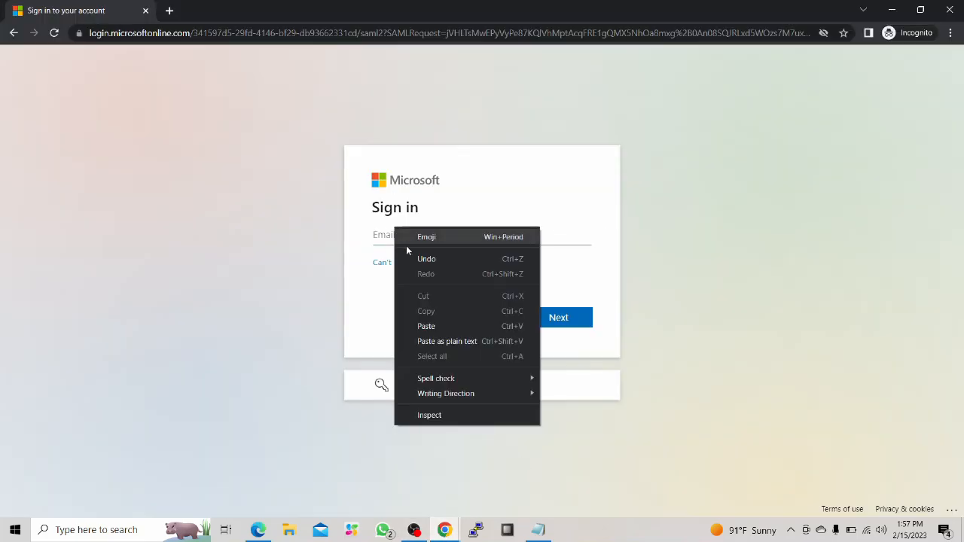
Paste GP User's sign-in name and enter the account password.
{"action": "left_click", "coordinate": [436, 322]}
{"action": "left_click", "coordinate": [550, 322]}
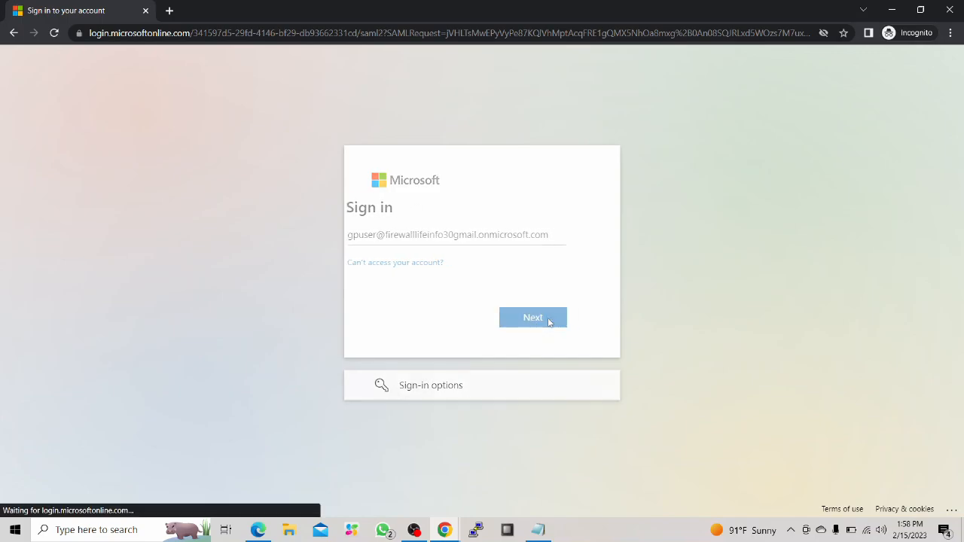
{"action": "type", "text": "••••••••"}
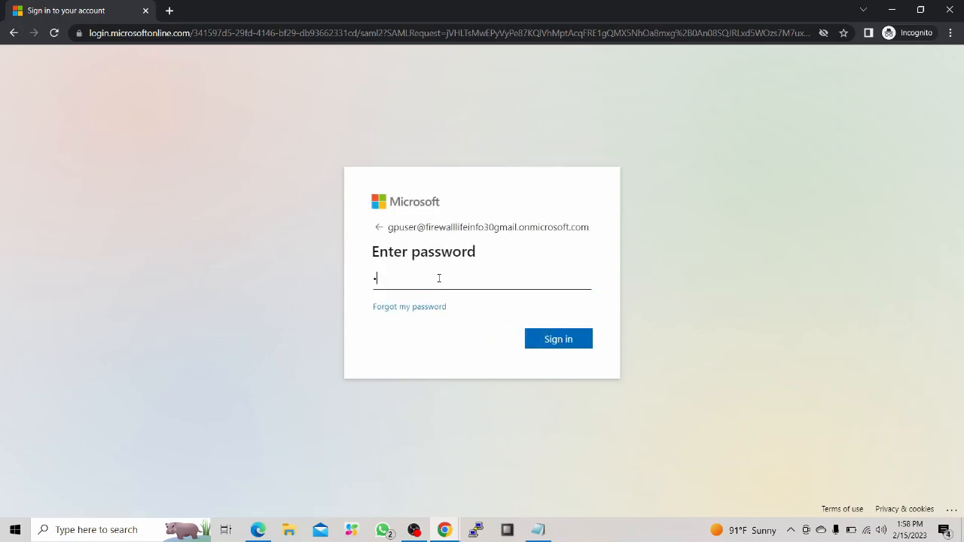
{"action": "type", "text": "••••••••"}
{"action": "left_click", "coordinate": [531, 338]}
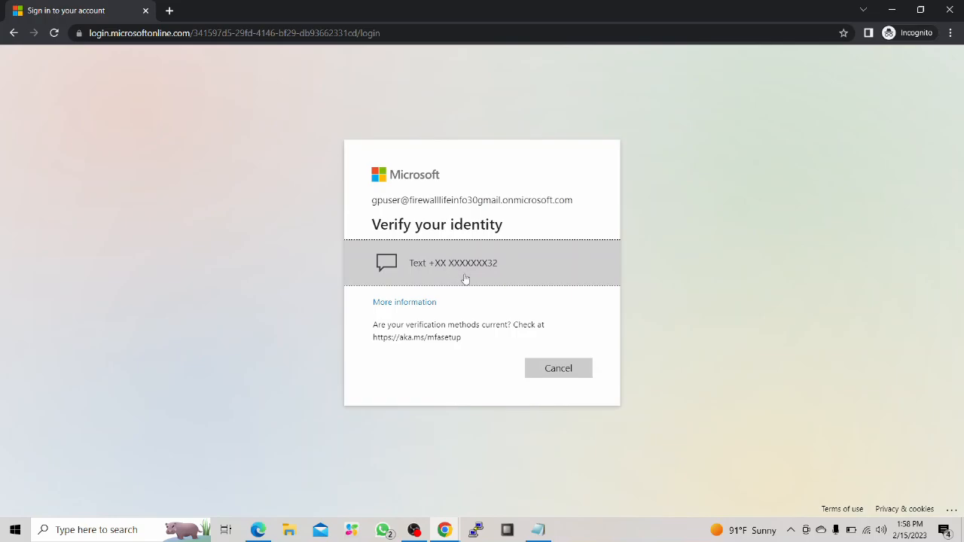
Verify by text message with the texted code, ending in error AADSTS700016.
{"action": "left_click", "coordinate": [446, 275]}
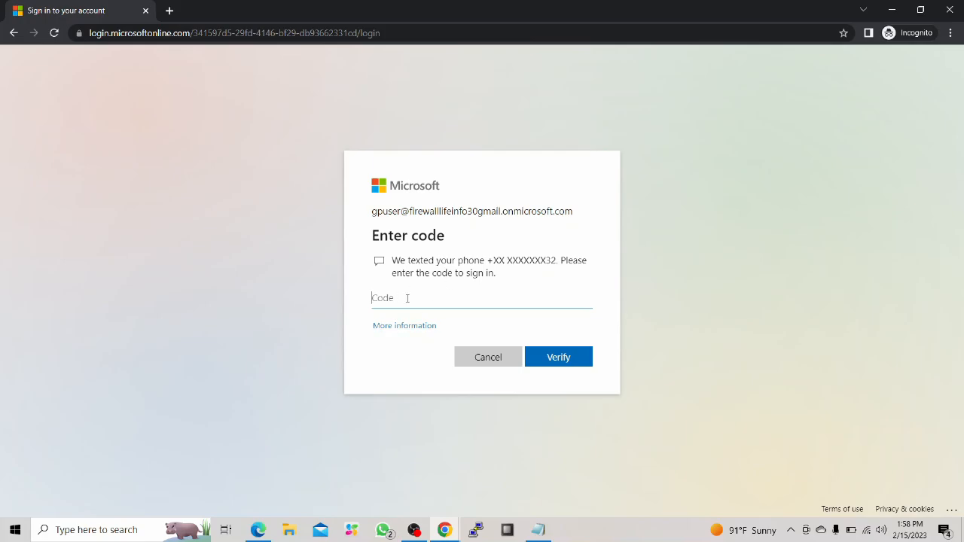
{"action": "left_click", "coordinate": [563, 368]}
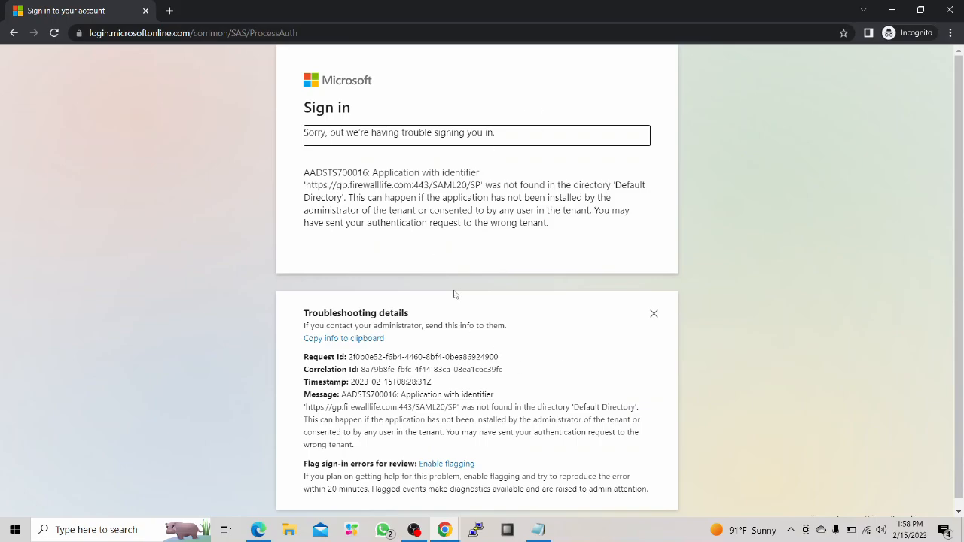
{"action": "left_click", "coordinate": [891, 11]}
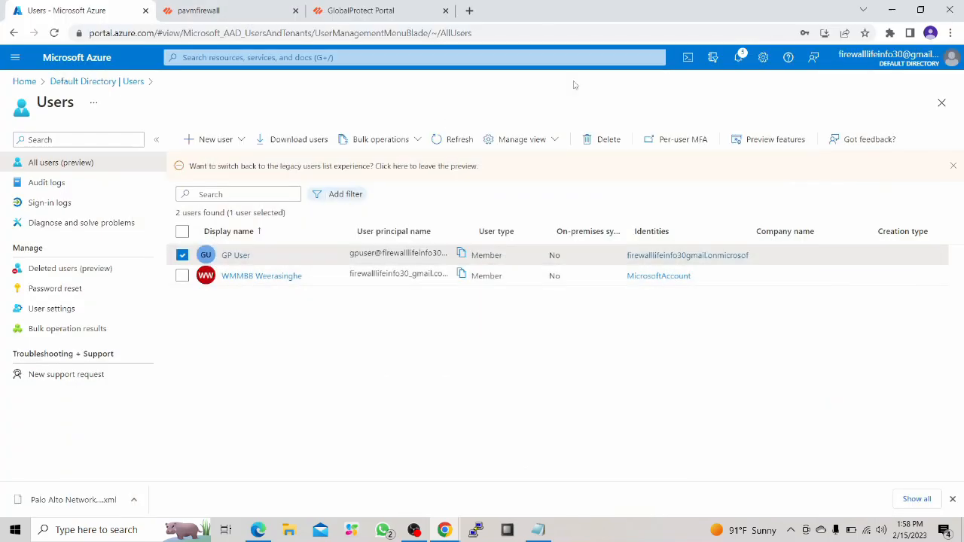
{"action": "left_click", "coordinate": [294, 59]}
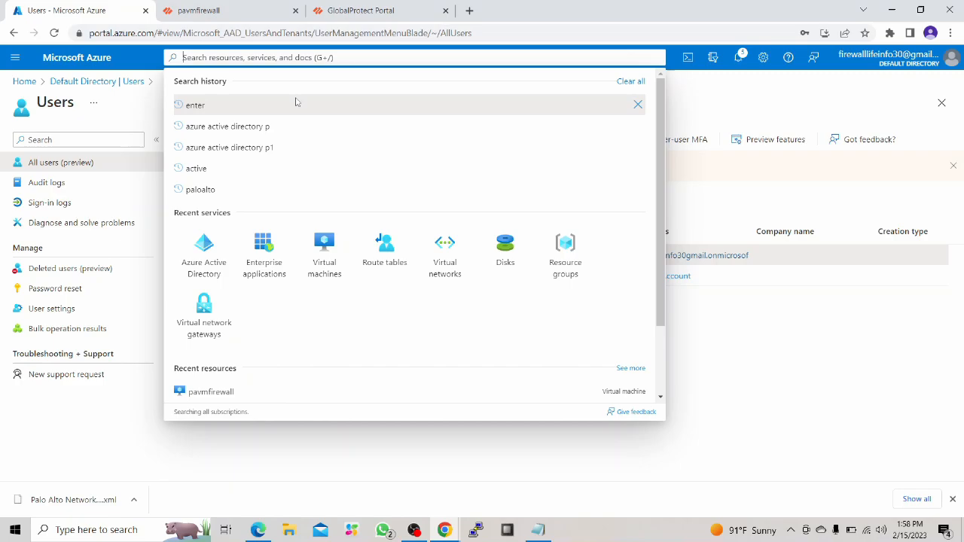
{"action": "left_click", "coordinate": [265, 252]}
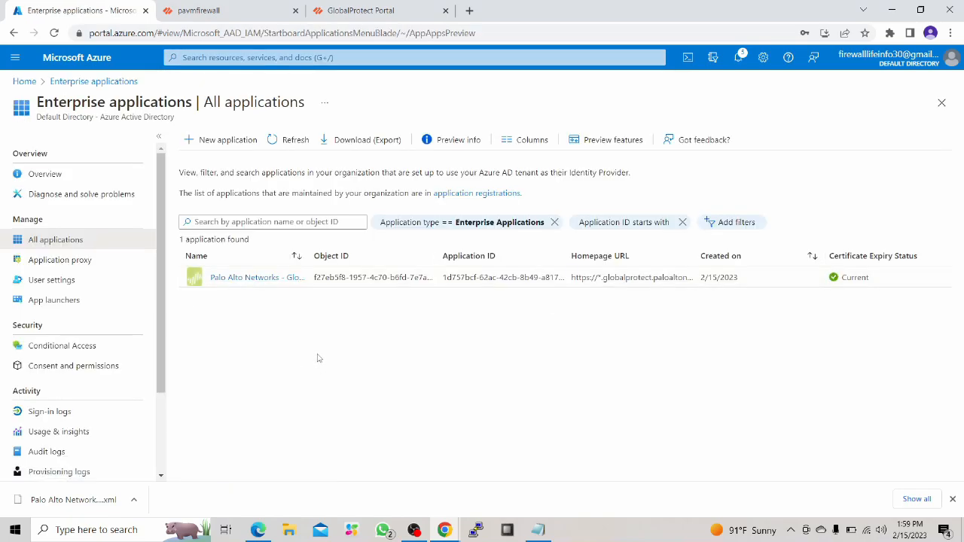
{"action": "left_click", "coordinate": [262, 279]}
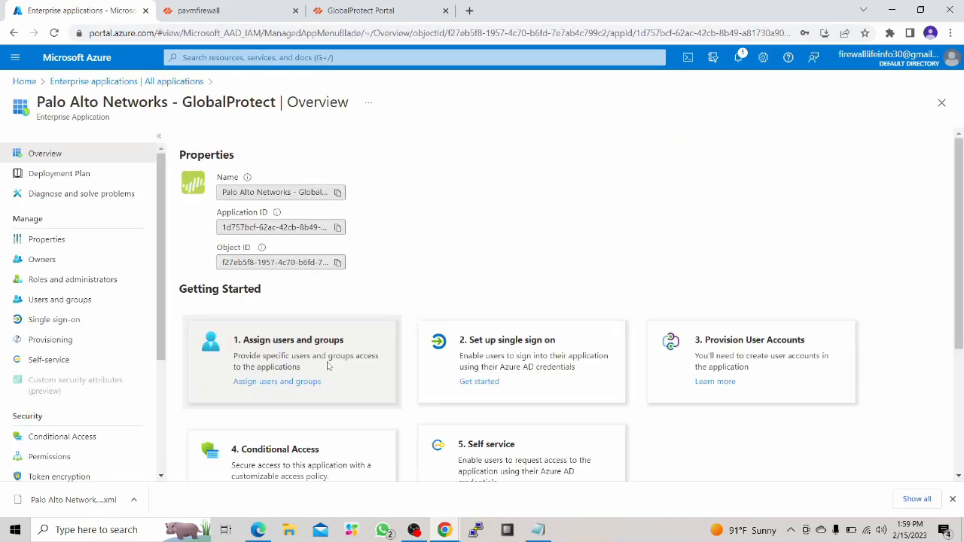
{"action": "left_click", "coordinate": [496, 383]}
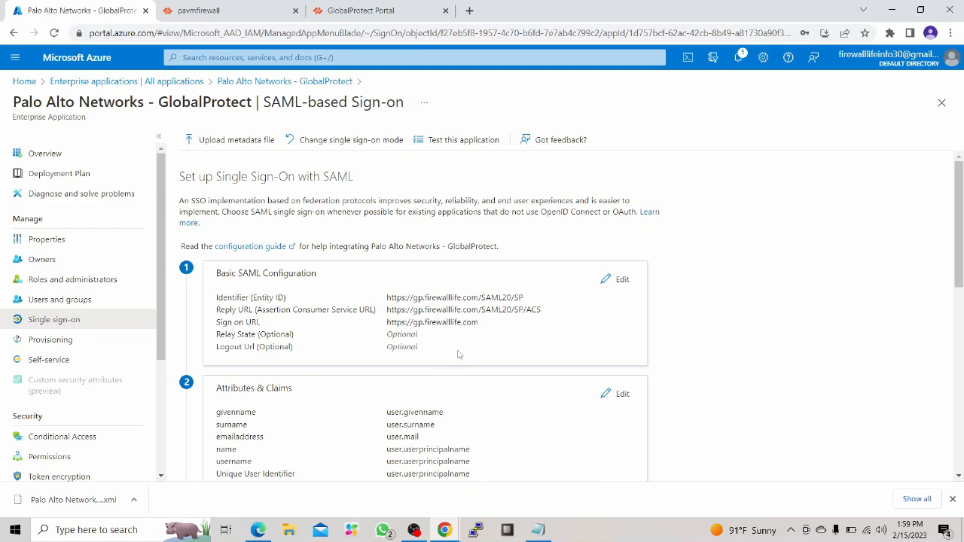
{"action": "scroll", "coordinate": [457, 353], "scroll_direction": "down", "scroll_amount": 2}
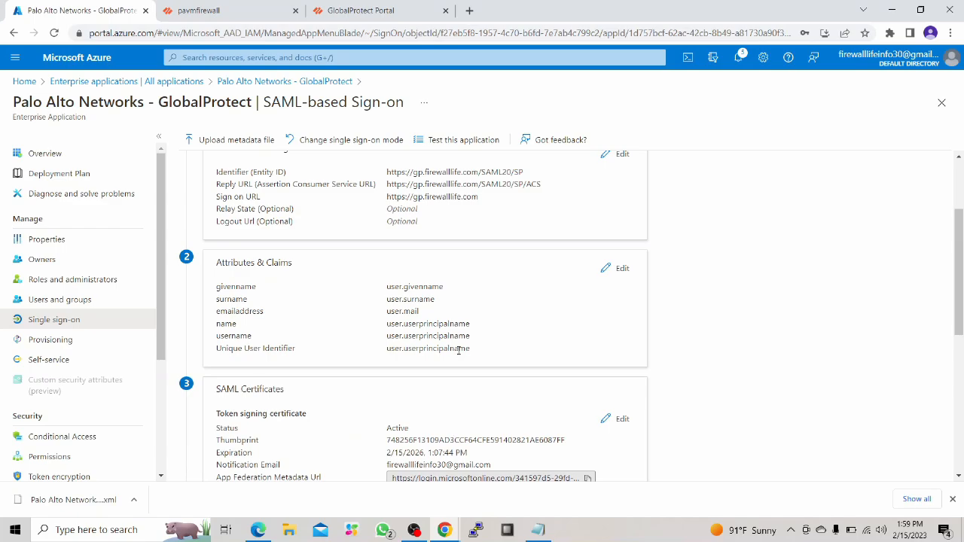
{"action": "scroll", "coordinate": [457, 350], "scroll_direction": "down", "scroll_amount": 1}
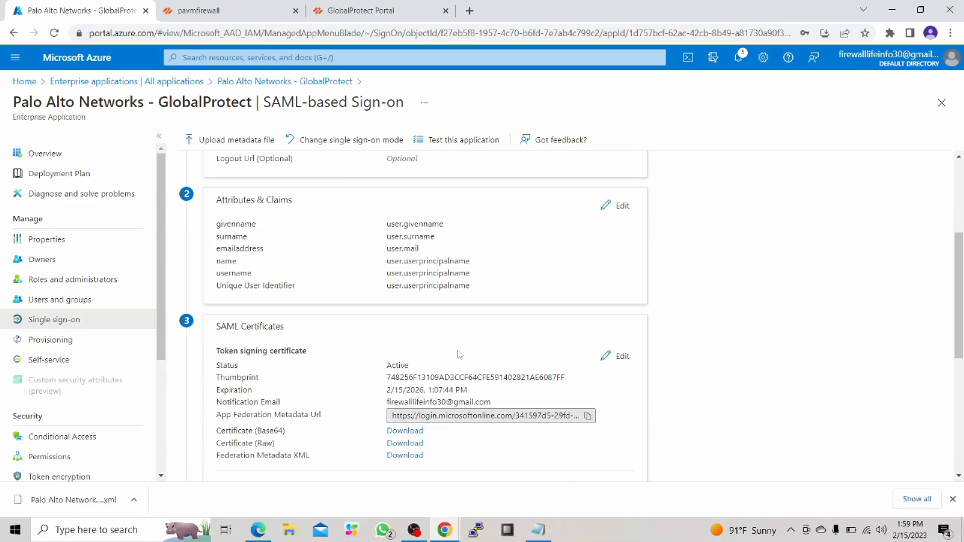
{"action": "scroll", "coordinate": [458, 354], "scroll_direction": "up", "scroll_amount": 3}
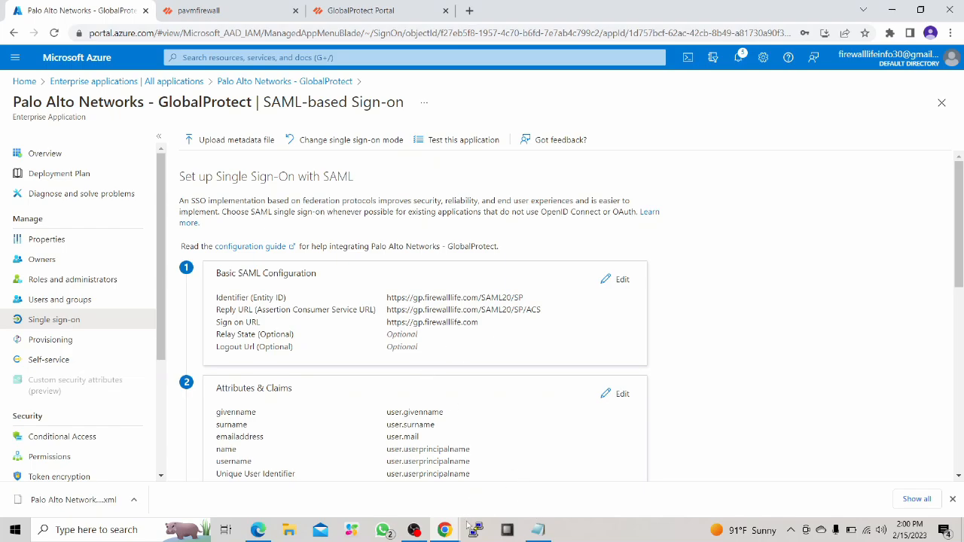
Check the port 443 identifier in the incognito error, then edit Basic SAML Configuration.
{"action": "left_click", "coordinate": [446, 530]}
{"action": "left_click", "coordinate": [516, 474]}
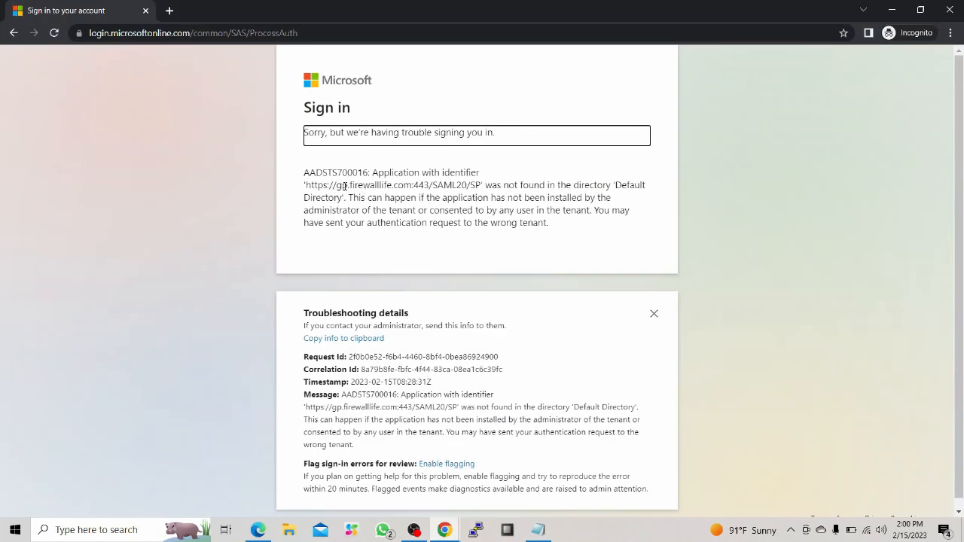
{"action": "double_click", "coordinate": [419, 184]}
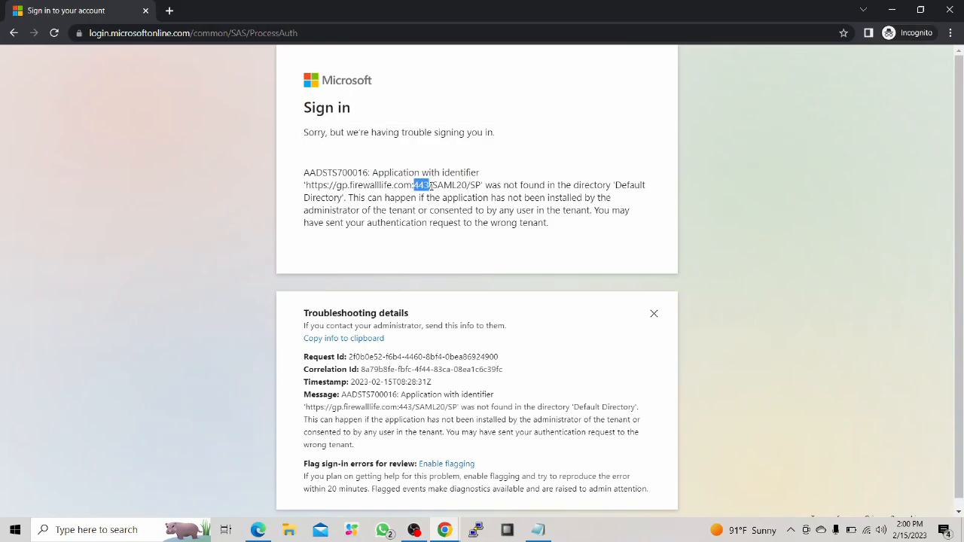
{"action": "left_click", "coordinate": [891, 9]}
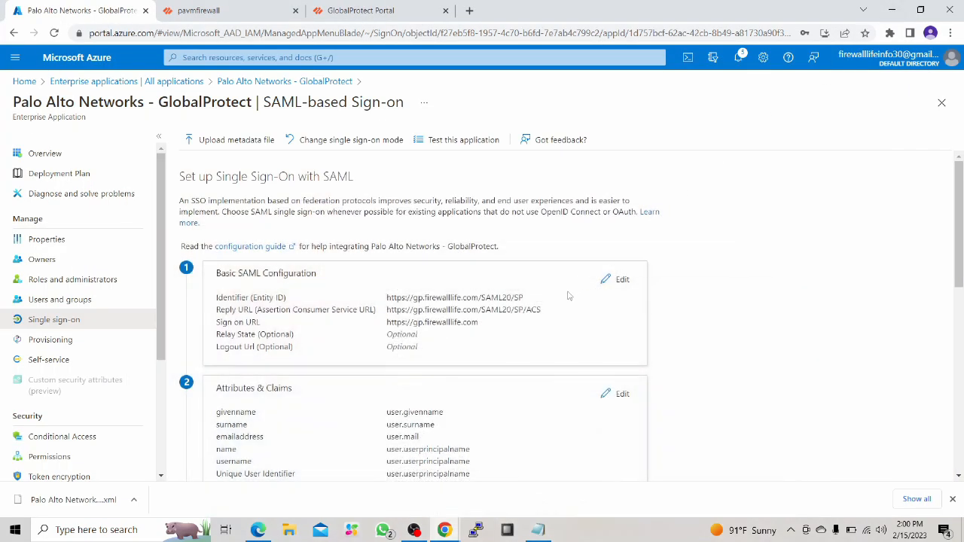
{"action": "left_click", "coordinate": [619, 282]}
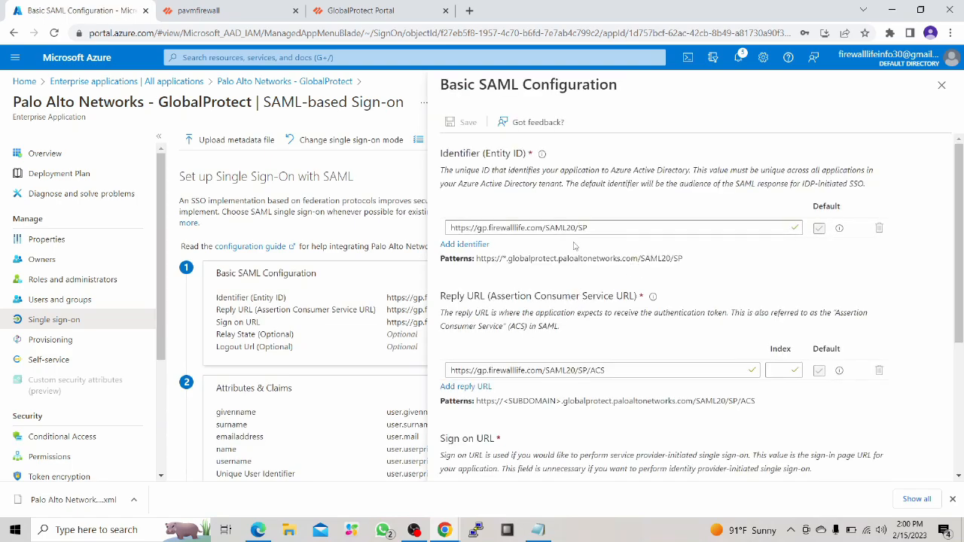
Add :443 after gp.firewalllife.com in the Identifier and Reply URL, then save.
{"action": "left_click", "coordinate": [542, 227]}
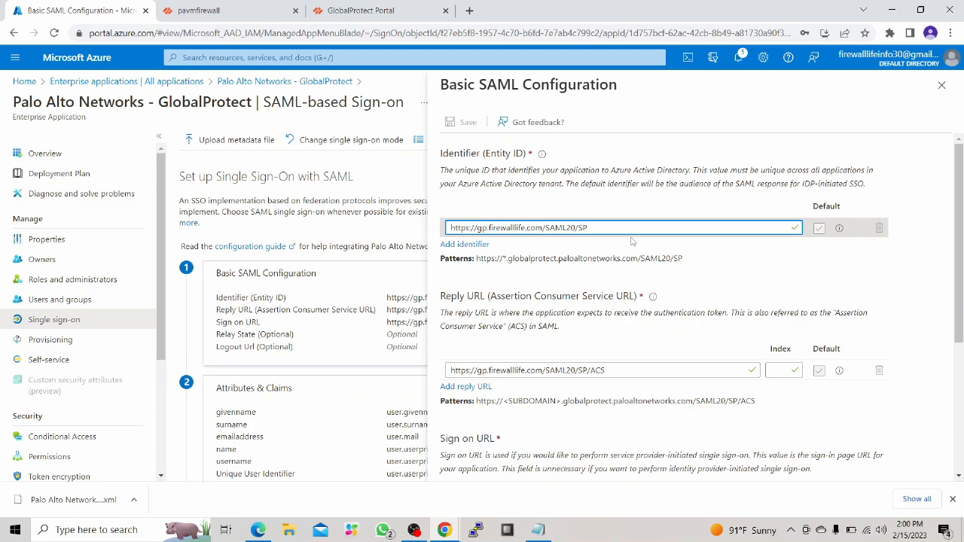
{"action": "type", "text": "/:443"}
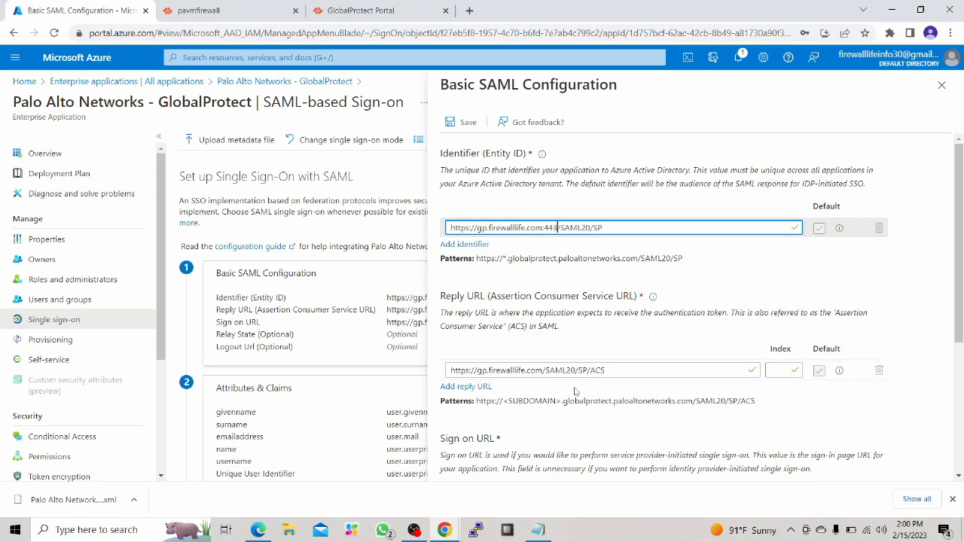
{"action": "left_click", "coordinate": [543, 369]}
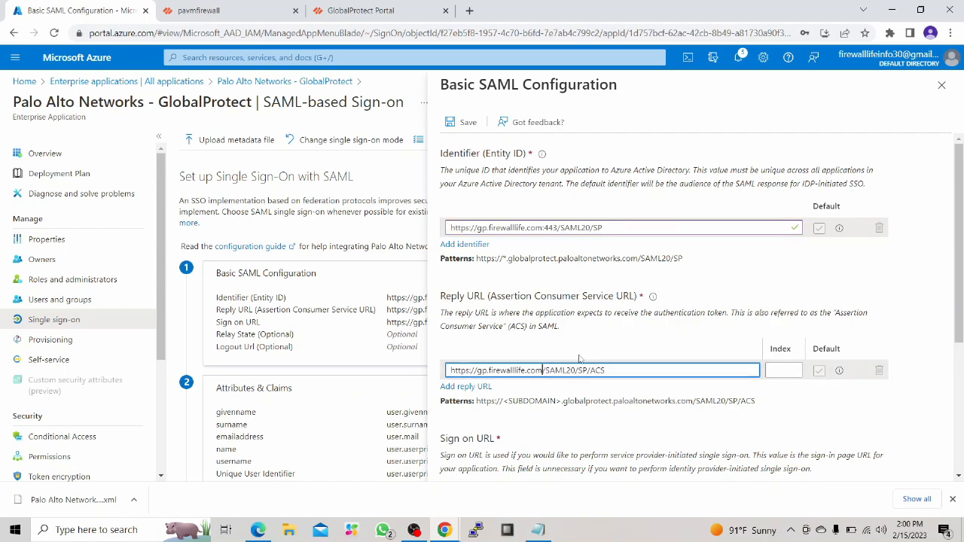
{"action": "type", "text": ":443"}
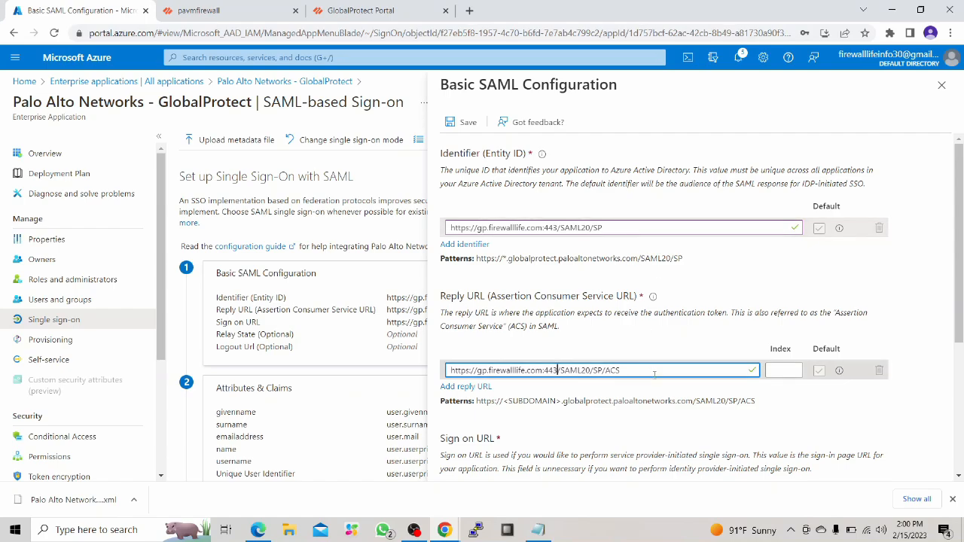
{"action": "left_click", "coordinate": [456, 121]}
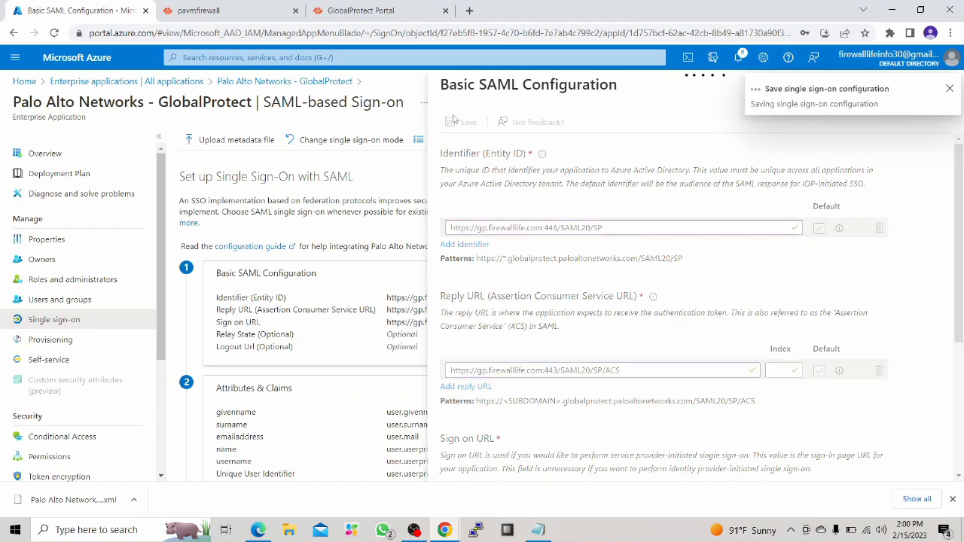
{"action": "left_click", "coordinate": [947, 89]}
{"action": "left_click", "coordinate": [942, 86]}
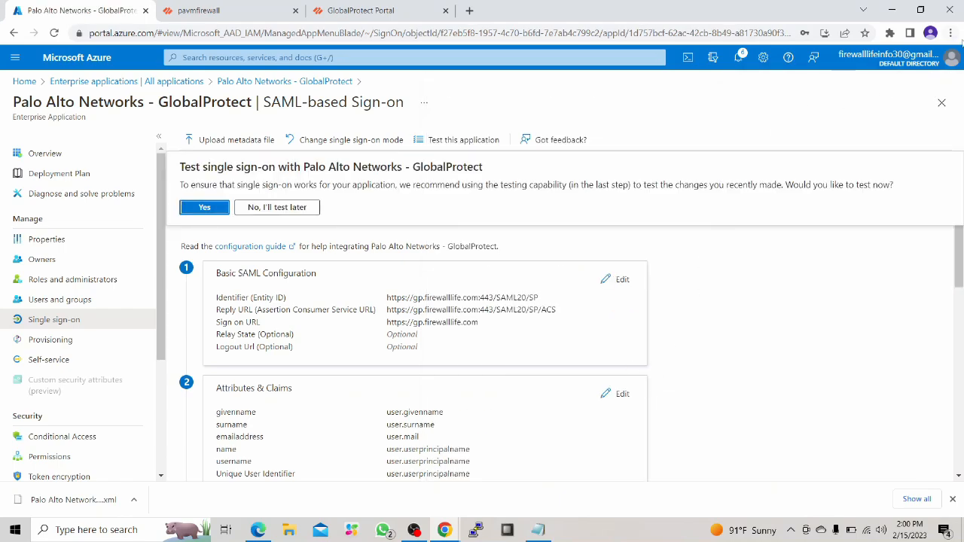
{"action": "left_click", "coordinate": [951, 33]}
Open a new incognito window and load the gp.firewalllife.com portal.
{"action": "left_click", "coordinate": [814, 80]}
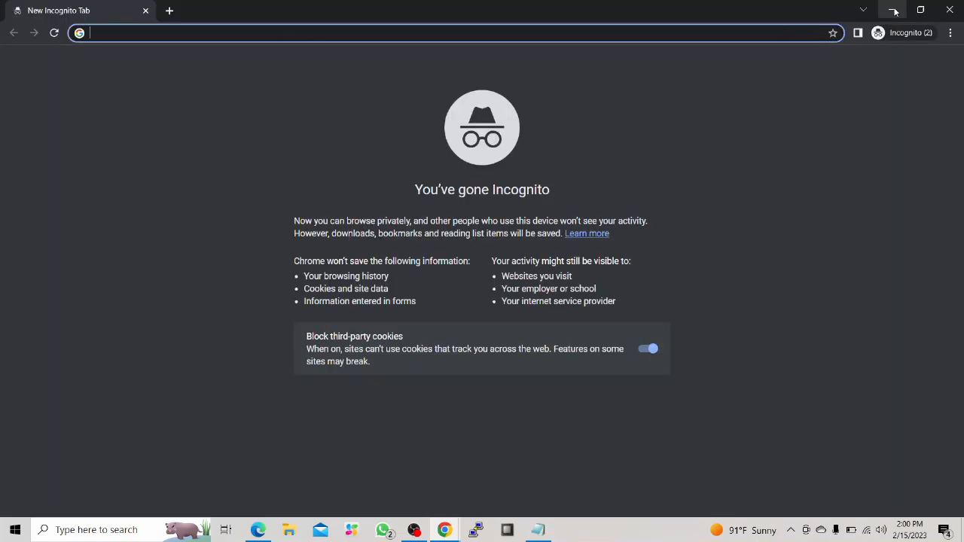
{"action": "type", "text": "gp.firewalllife.com"}
{"action": "key", "text": "Return"}
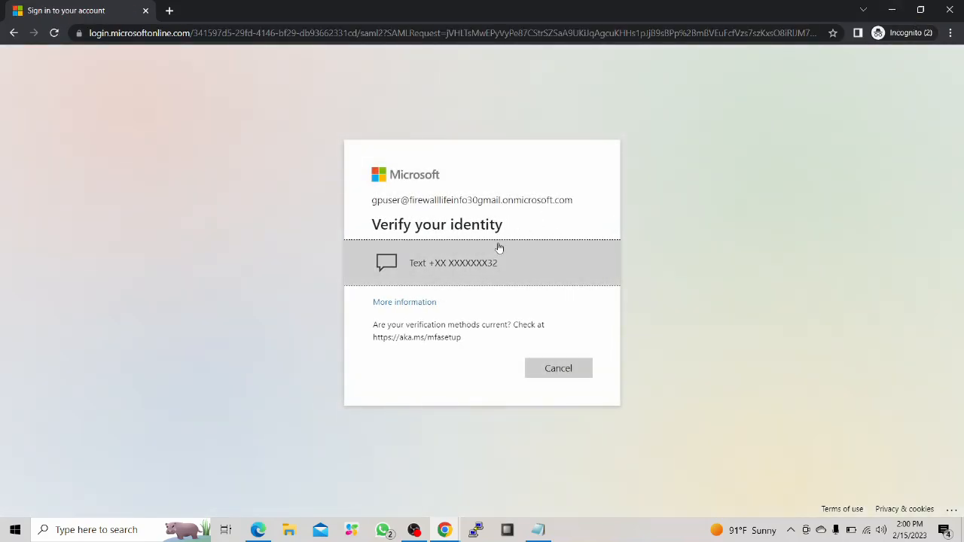
Verify with a texted code and decline staying signed in.
{"action": "left_click", "coordinate": [446, 270]}
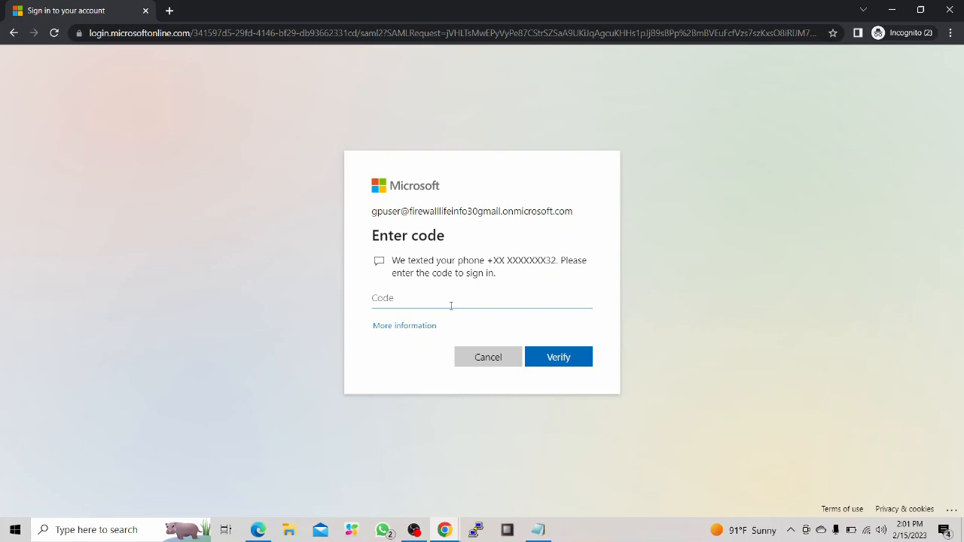
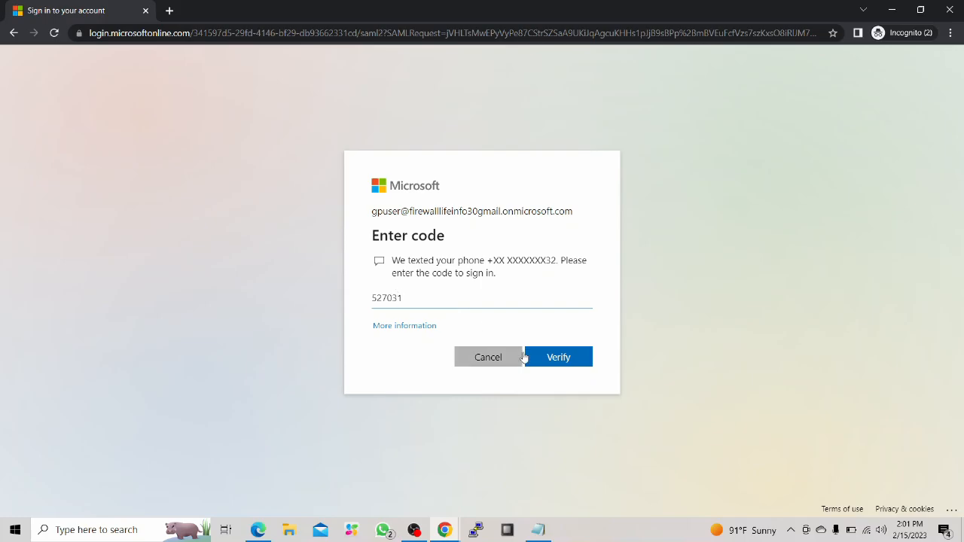
{"action": "left_click", "coordinate": [569, 360]}
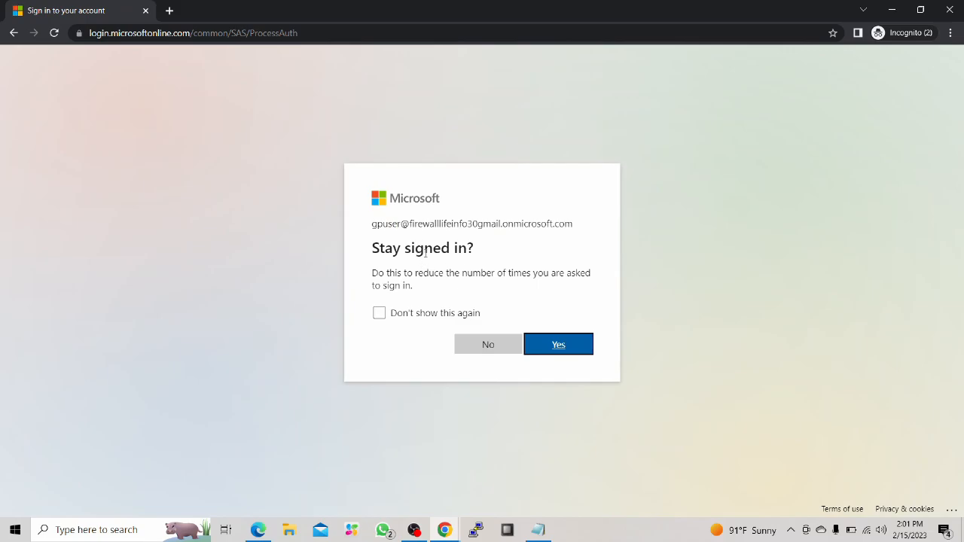
{"action": "left_click", "coordinate": [486, 344]}
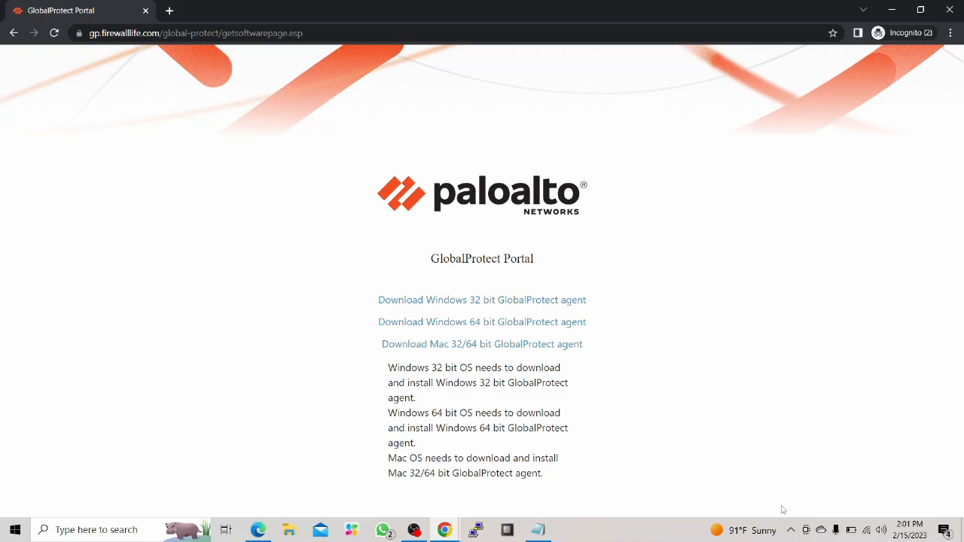
In the GlobalProtect agent, clear the prefilled username and connect to portal gp.firewalllife.com.
{"action": "left_click", "coordinate": [791, 530]}
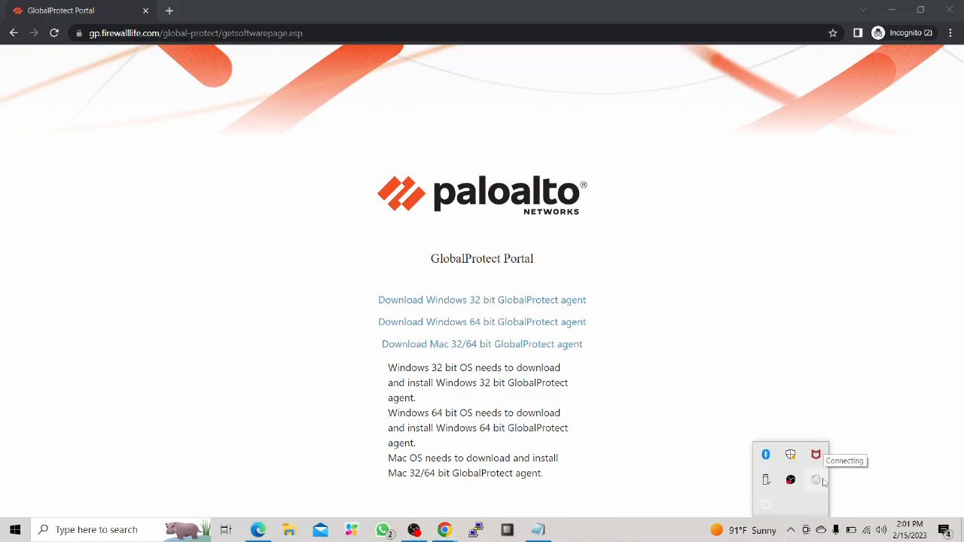
{"action": "left_click", "coordinate": [817, 481]}
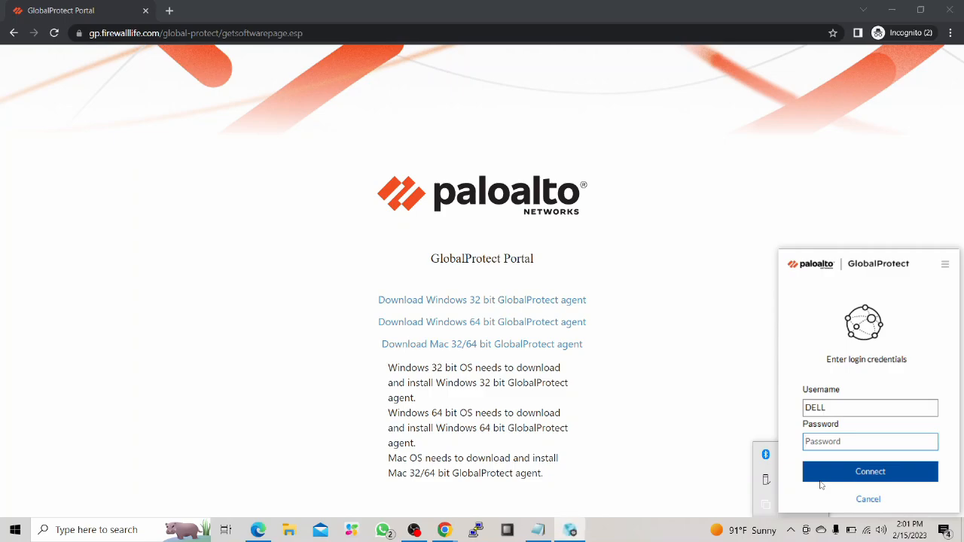
{"action": "double_click", "coordinate": [832, 407]}
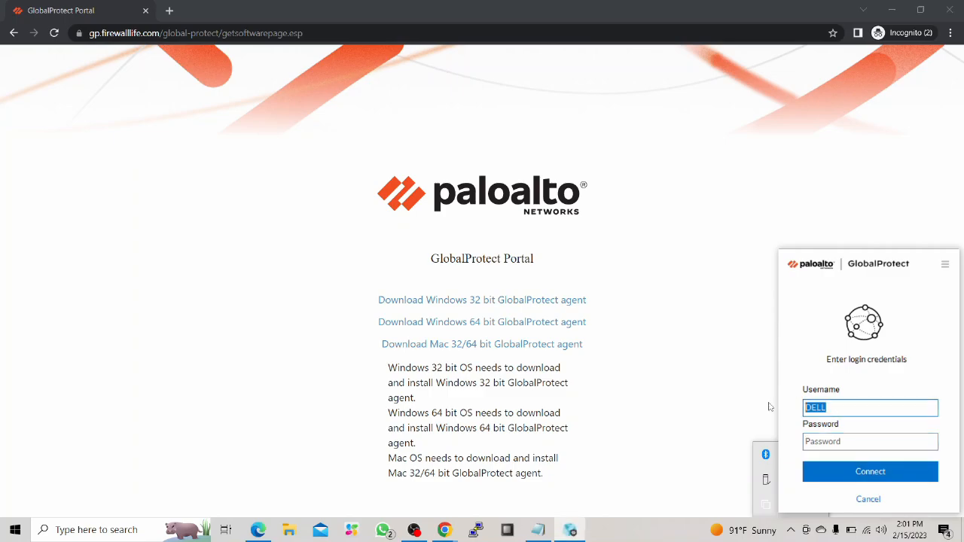
{"action": "key", "text": "BackSpace"}
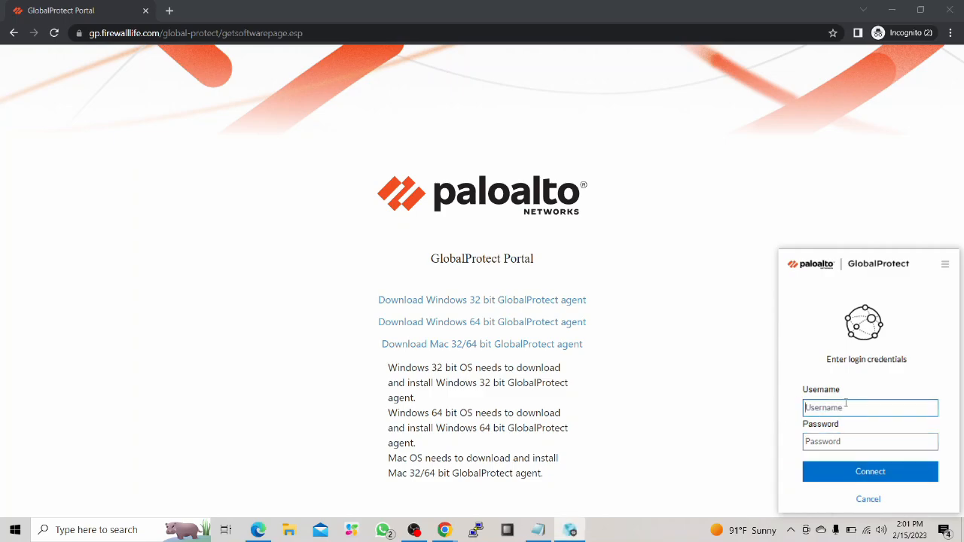
{"action": "left_click", "coordinate": [867, 499]}
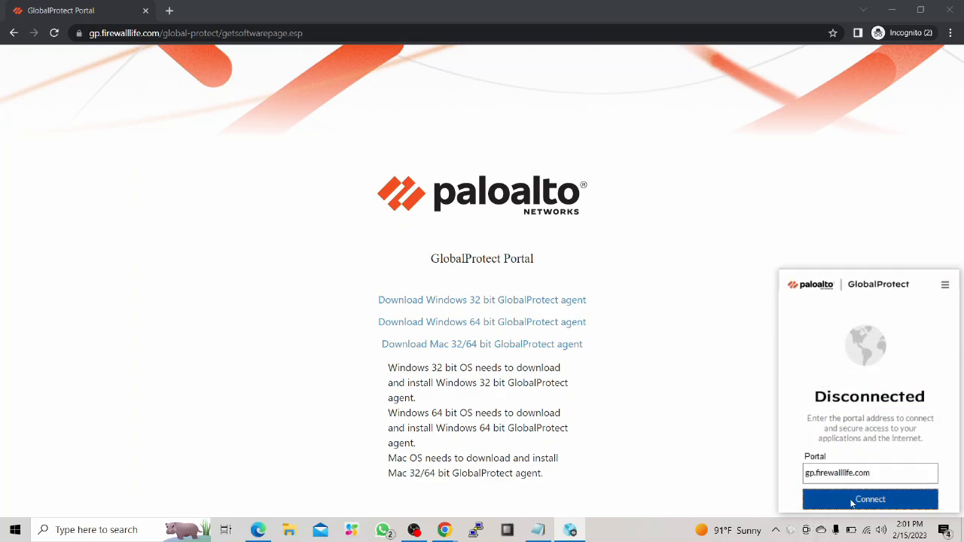
{"action": "left_click", "coordinate": [857, 501]}
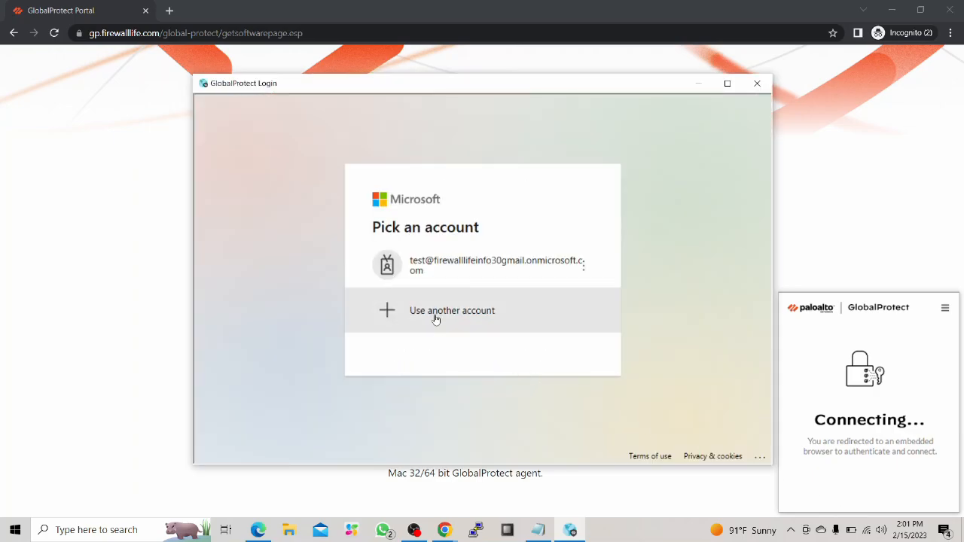
Use another account, paste its e-mail address and enter its password.
{"action": "left_click", "coordinate": [435, 318]}
{"action": "right_click", "coordinate": [418, 231]}
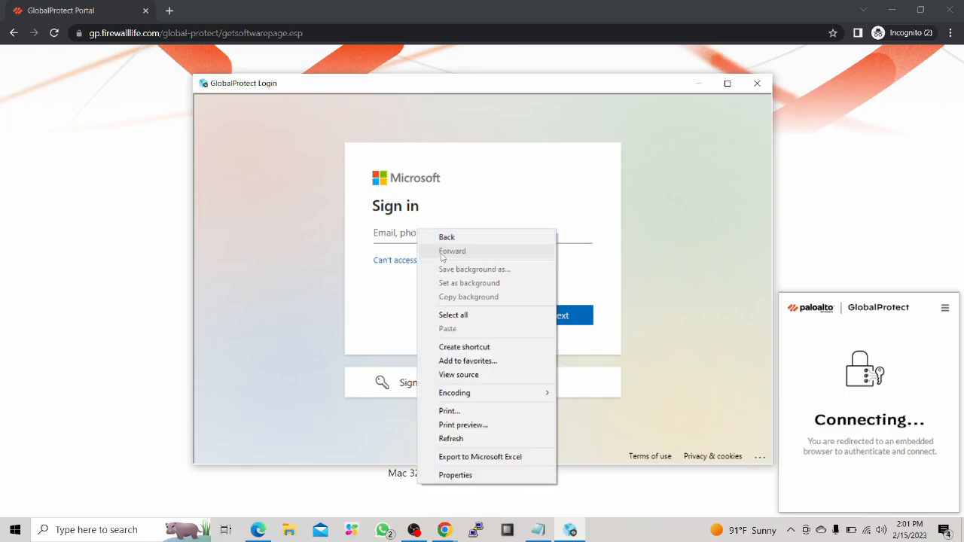
{"action": "left_click", "coordinate": [377, 292]}
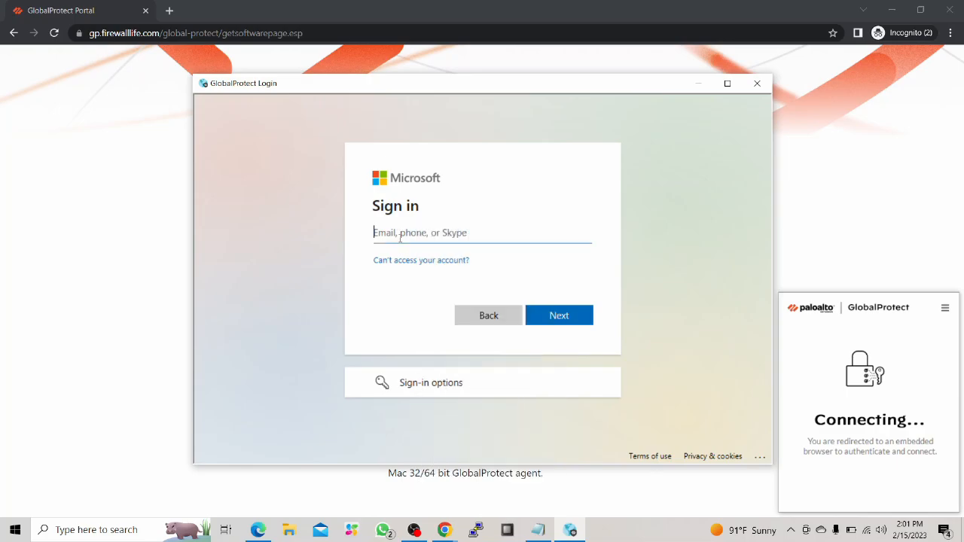
{"action": "key", "text": "ctrl+v"}
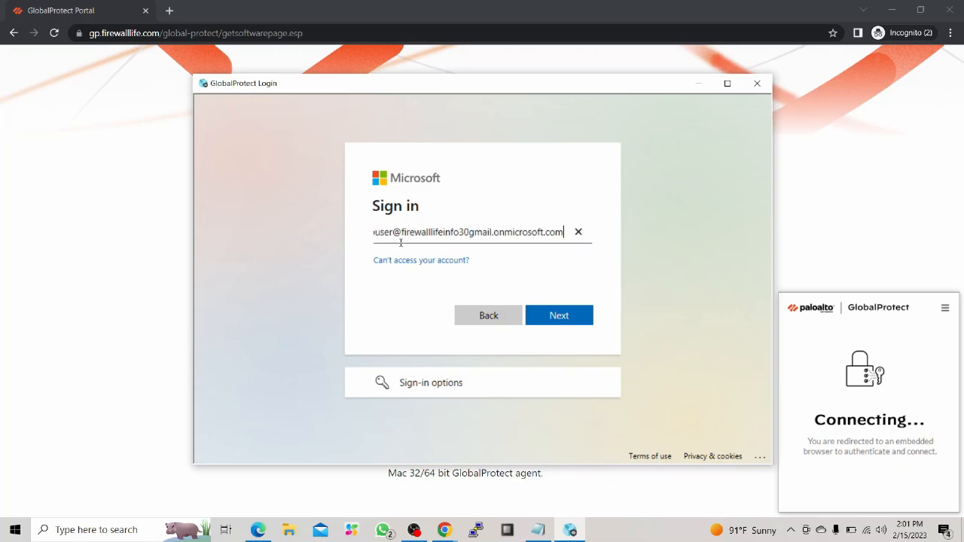
{"action": "left_click", "coordinate": [392, 232]}
{"action": "left_click", "coordinate": [557, 317]}
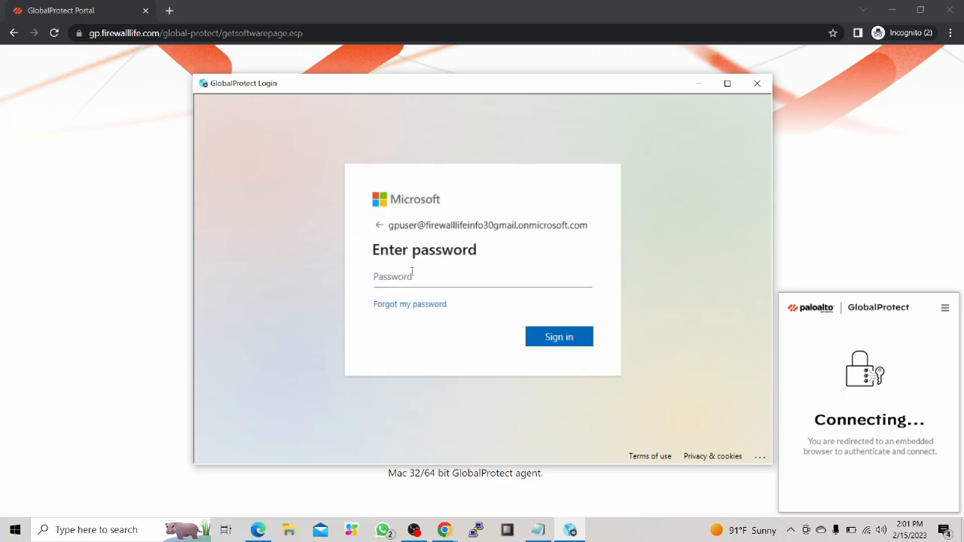
{"action": "type", "text": "**************"}
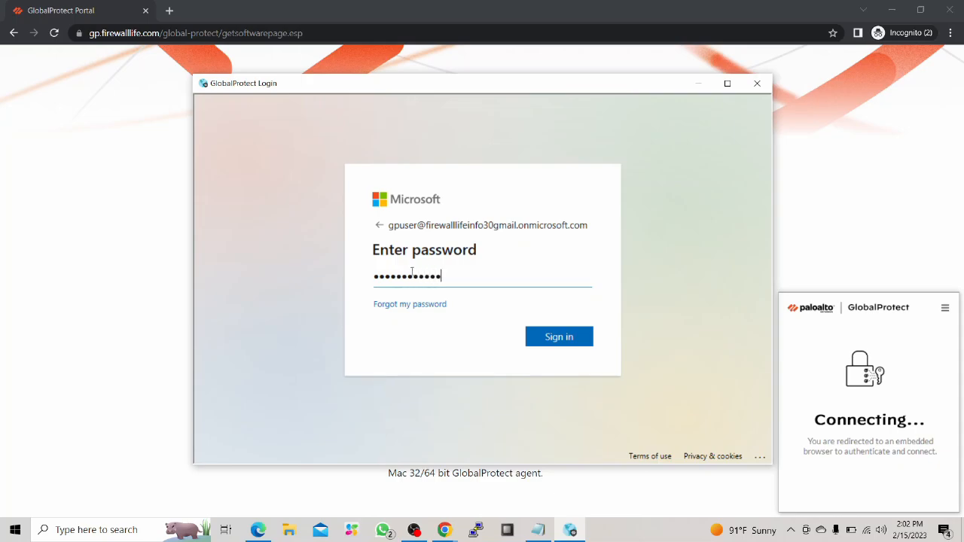
{"action": "type", "text": "**"}
{"action": "left_click", "coordinate": [544, 338]}
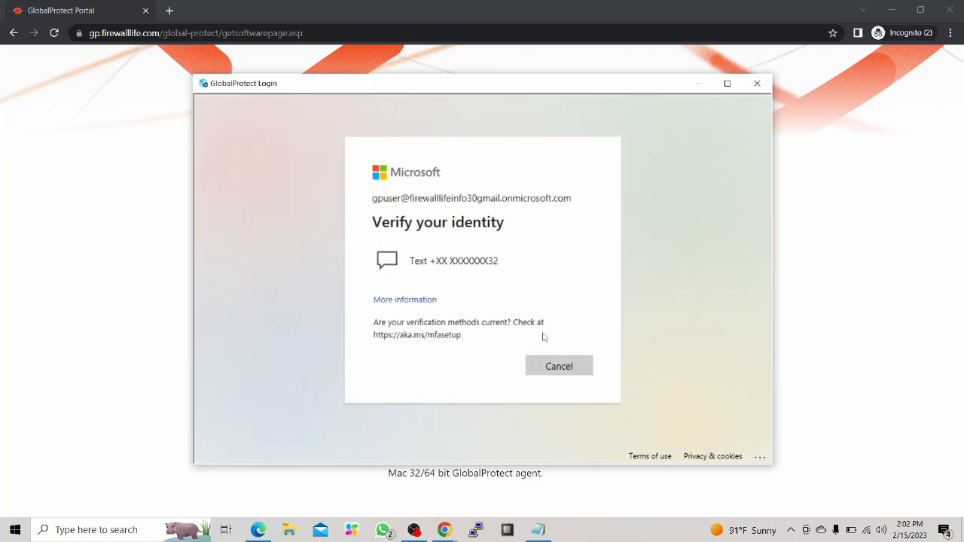
Choose text-message verification and submit the texted code.
{"action": "left_click", "coordinate": [441, 264]}
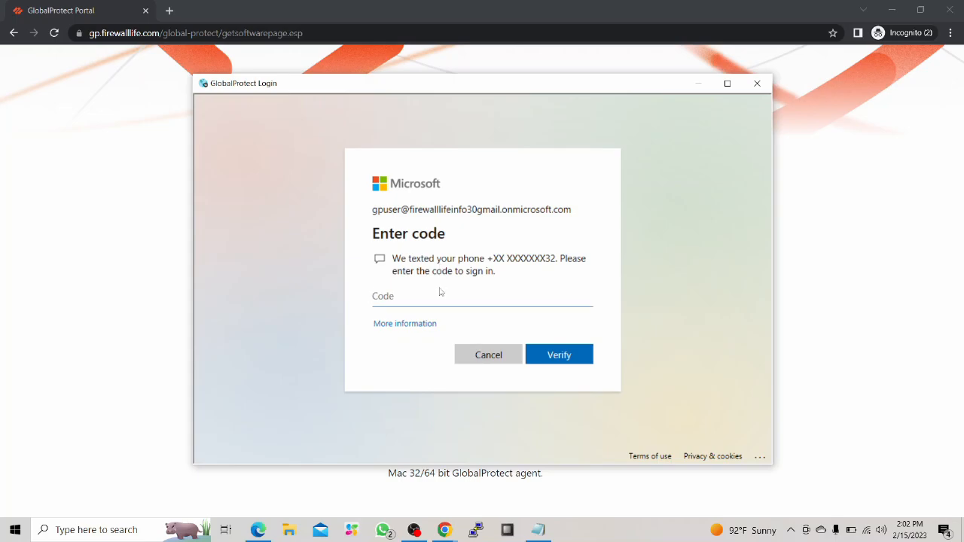
{"action": "left_click", "coordinate": [558, 354]}
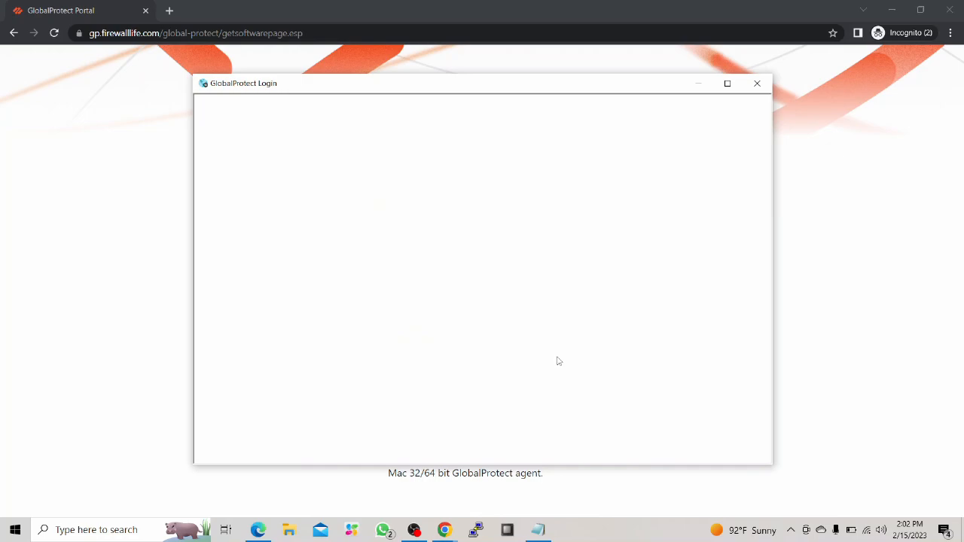
Confirm GlobalProtect shows Connected to gateway GP, then minimize the incognito window.
{"action": "left_click", "coordinate": [790, 531]}
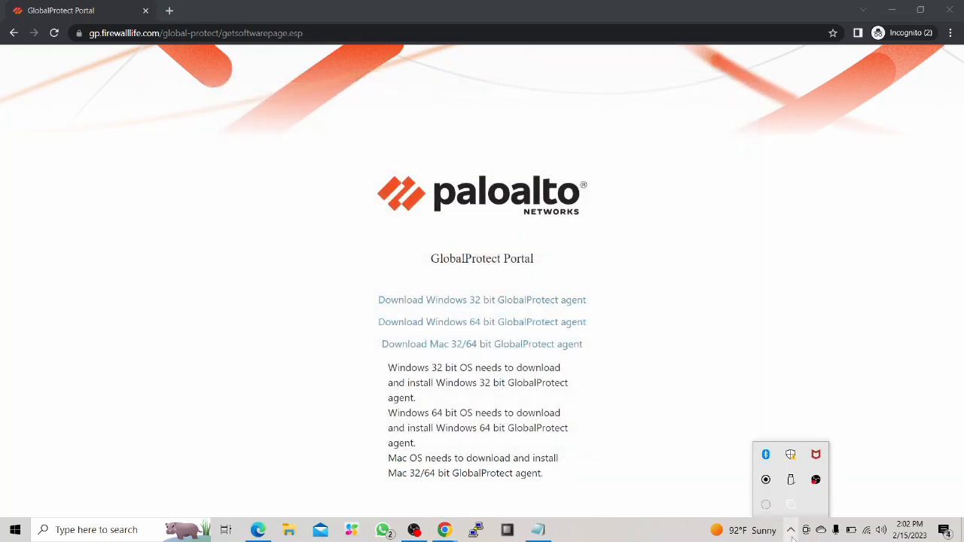
{"action": "left_click", "coordinate": [767, 505]}
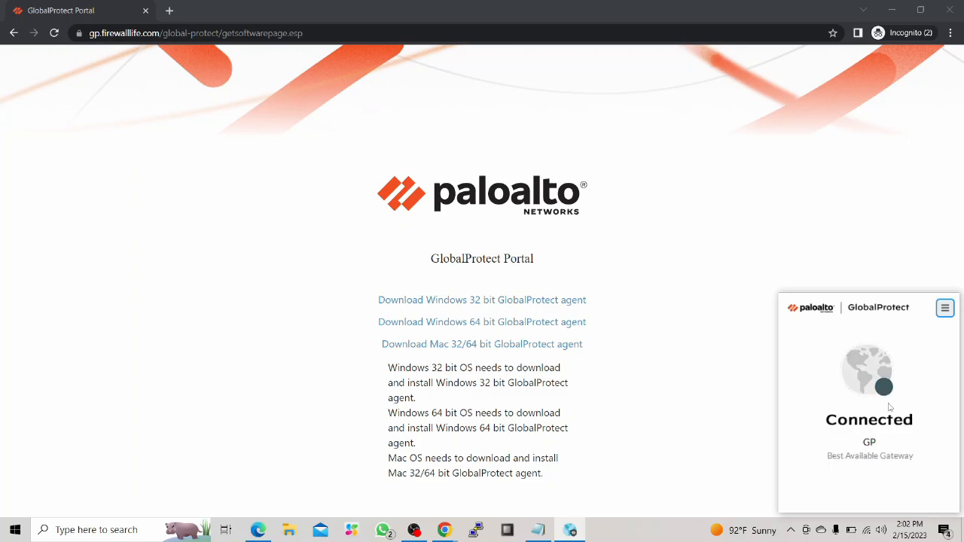
{"action": "left_click", "coordinate": [891, 10]}
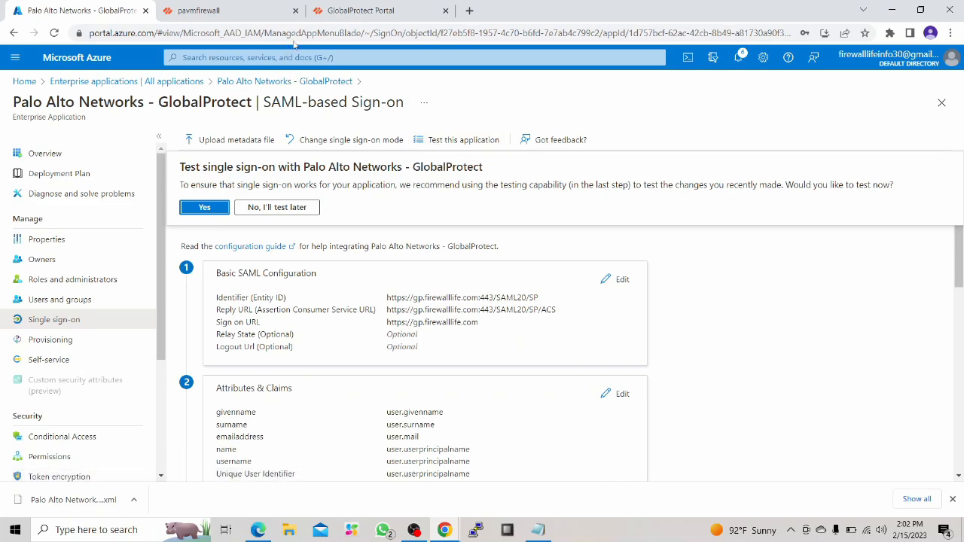
Review the directory's purchased Premium P2 licenses in Azure Active Directory.
{"action": "left_click", "coordinate": [212, 13]}
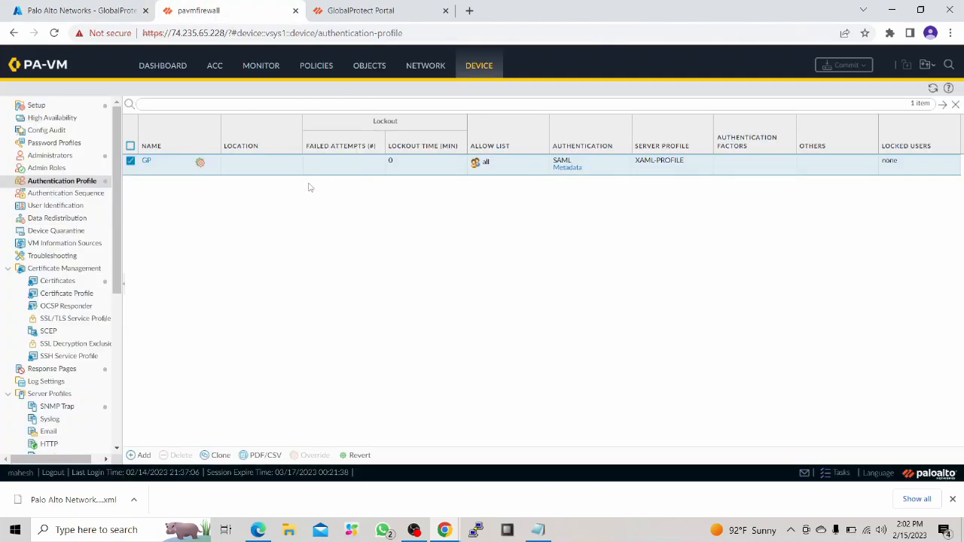
{"action": "left_click", "coordinate": [96, 11]}
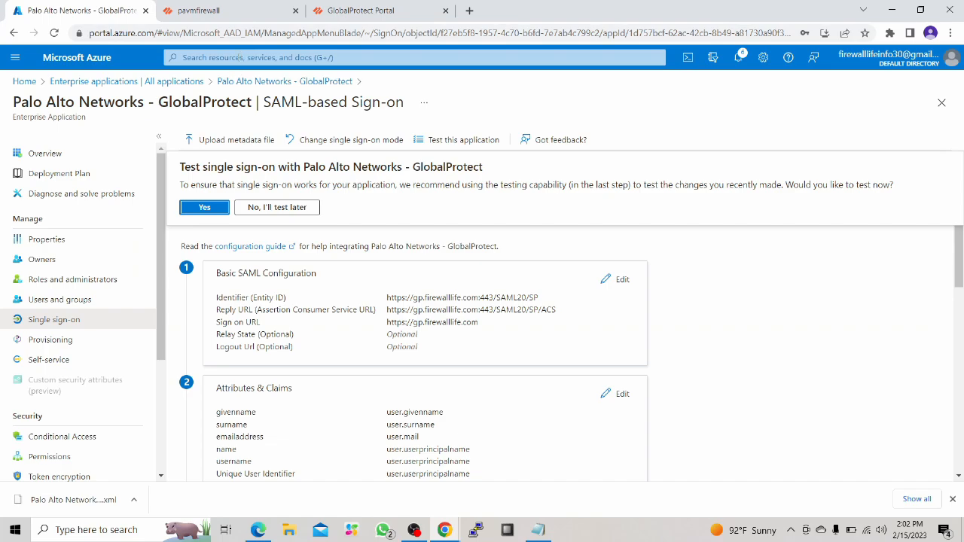
{"action": "left_click", "coordinate": [237, 57]}
{"action": "left_click", "coordinate": [258, 248]}
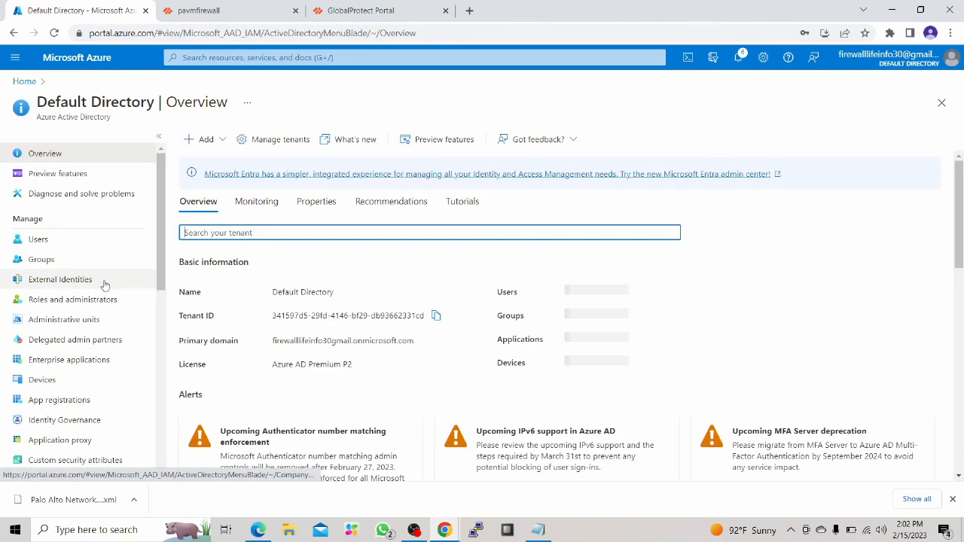
{"action": "scroll", "coordinate": [64, 386], "scroll_direction": "down", "scroll_amount": 3}
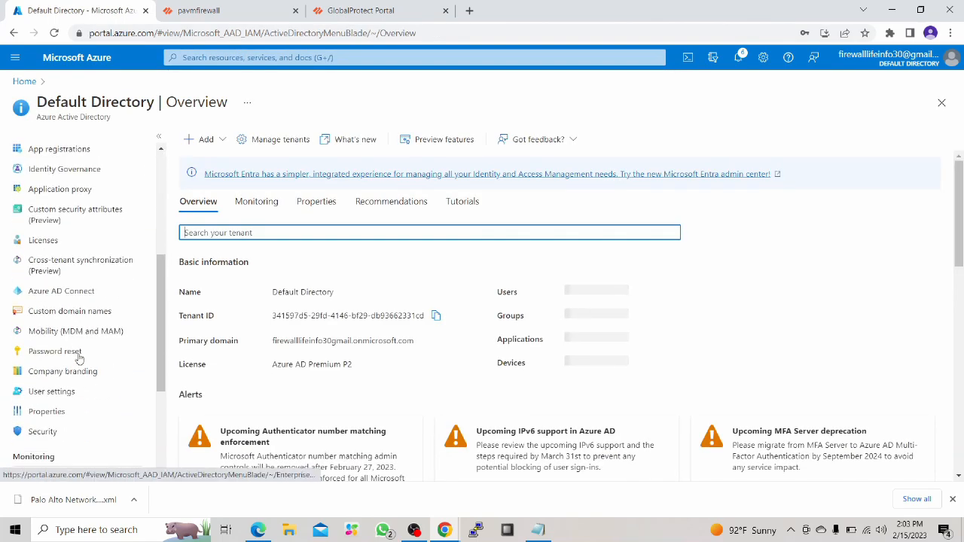
{"action": "left_click", "coordinate": [45, 241]}
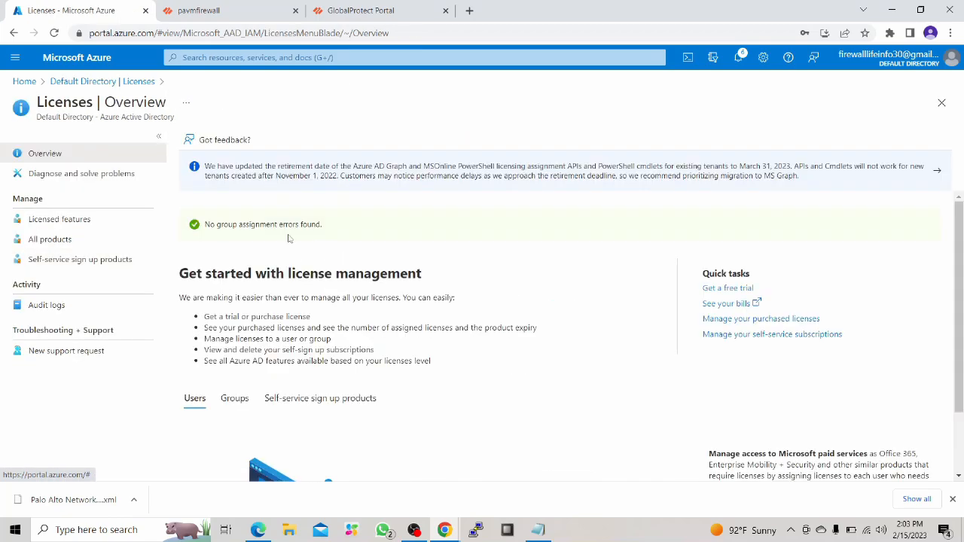
{"action": "scroll", "coordinate": [540, 402], "scroll_direction": "down", "scroll_amount": 2}
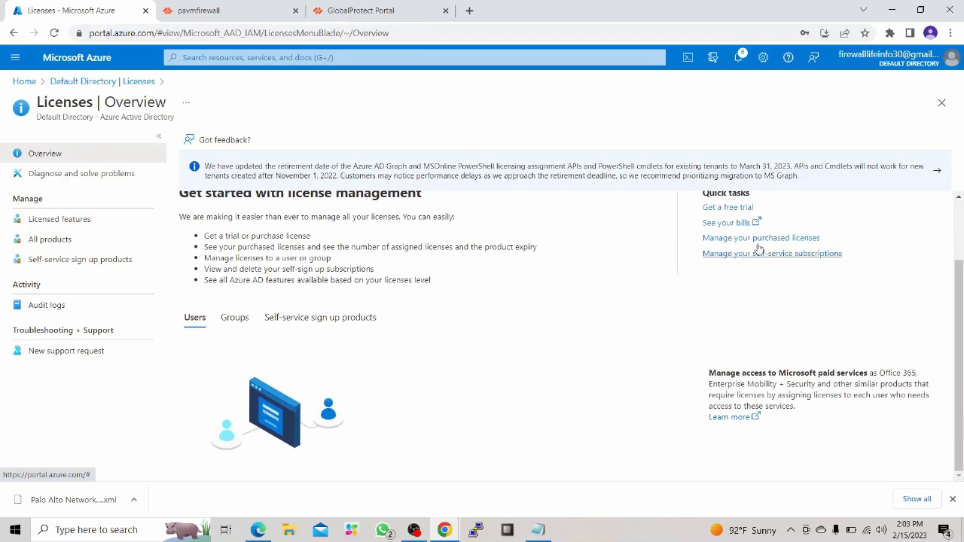
{"action": "left_click", "coordinate": [730, 238]}
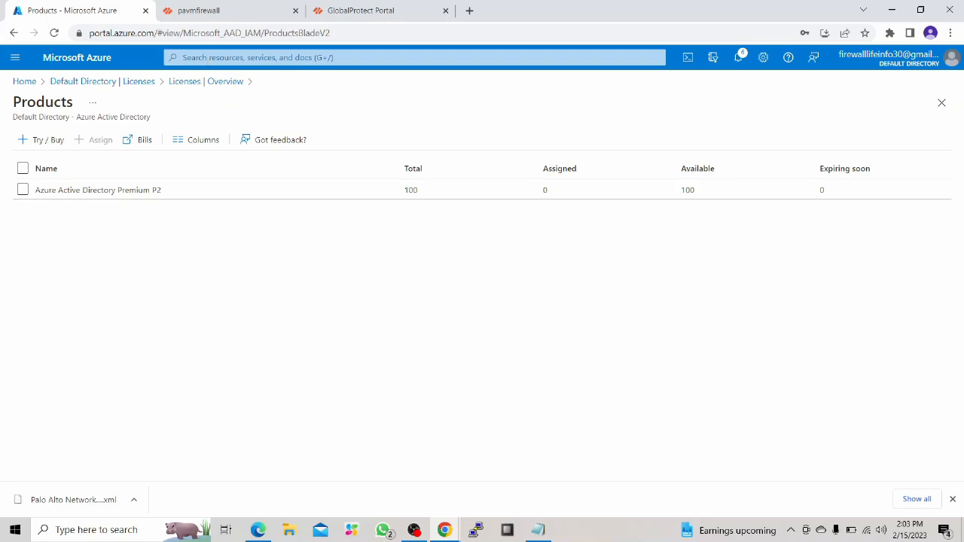
List the directory's users in Azure Active Directory.
{"action": "left_click", "coordinate": [204, 57]}
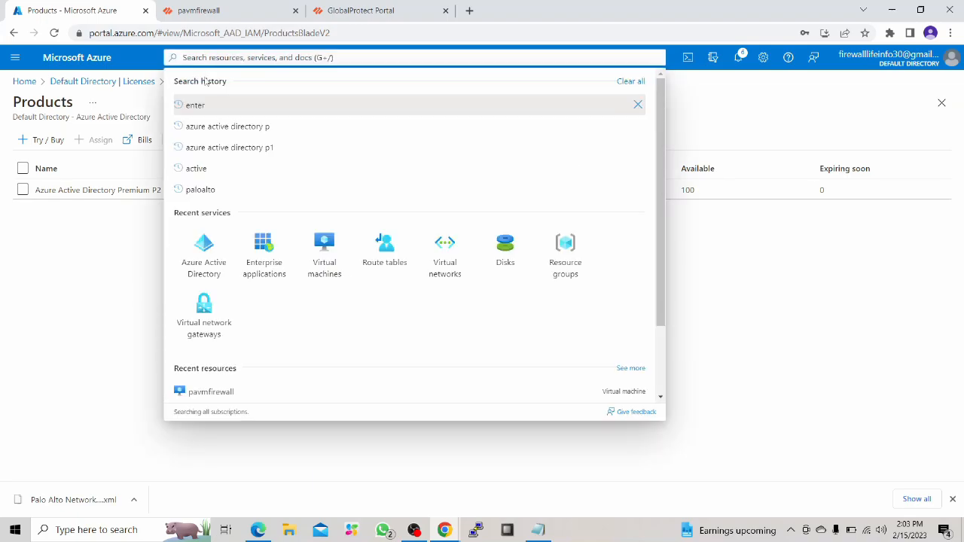
{"action": "left_click", "coordinate": [204, 260]}
{"action": "left_click", "coordinate": [42, 238]}
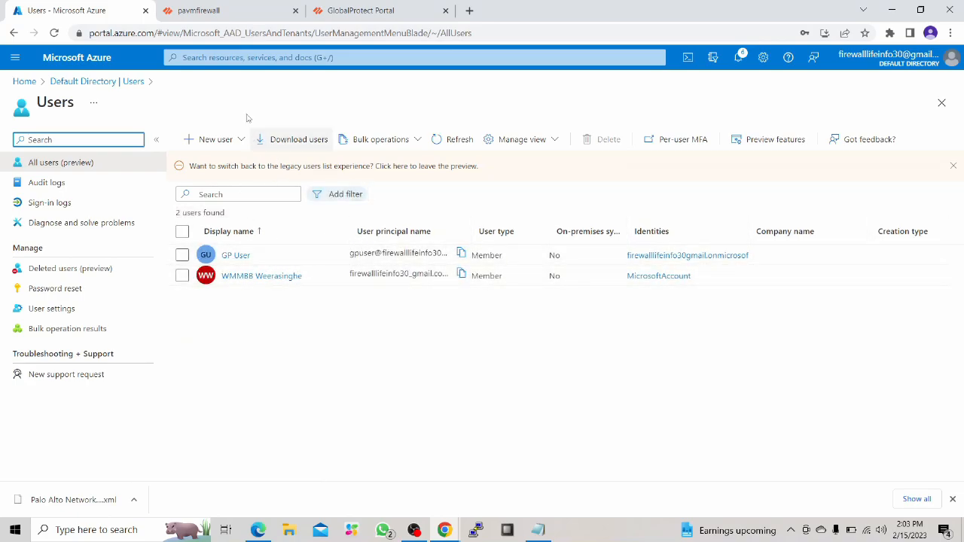
Reopen the Palo Alto Networks - GlobalProtect app's single sign-on page at SAML Certificates.
{"action": "left_click", "coordinate": [262, 60]}
{"action": "left_click", "coordinate": [271, 260]}
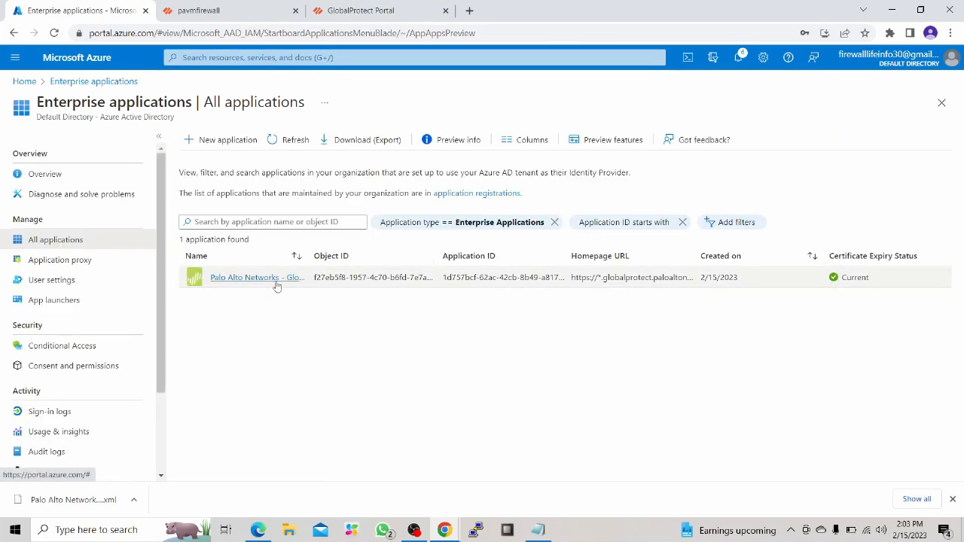
{"action": "left_click", "coordinate": [275, 280]}
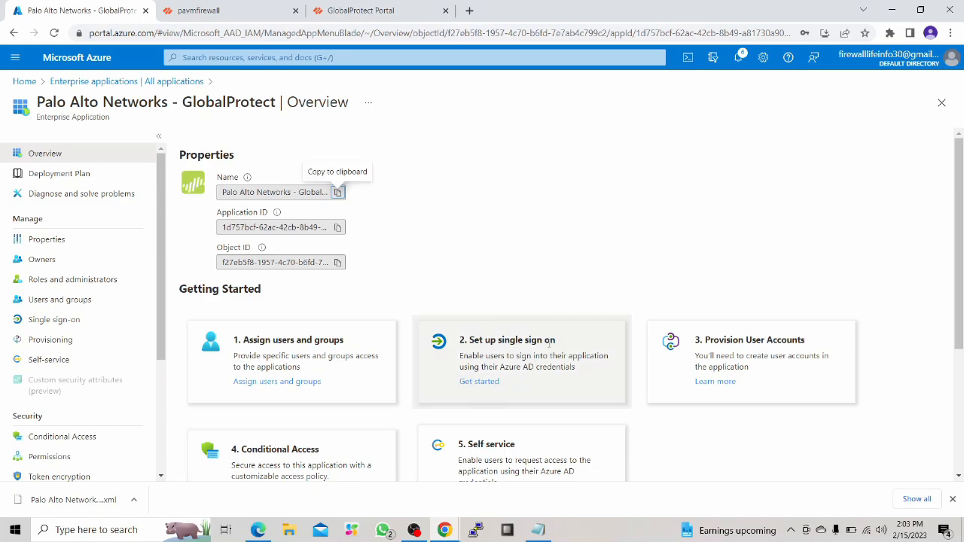
{"action": "left_click", "coordinate": [479, 382]}
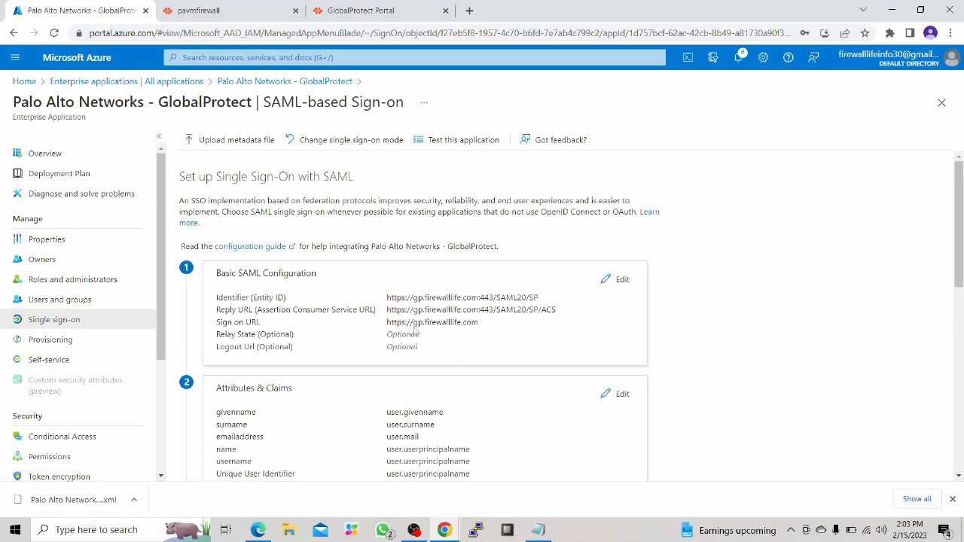
{"action": "scroll", "coordinate": [506, 322], "scroll_direction": "down", "scroll_amount": 3}
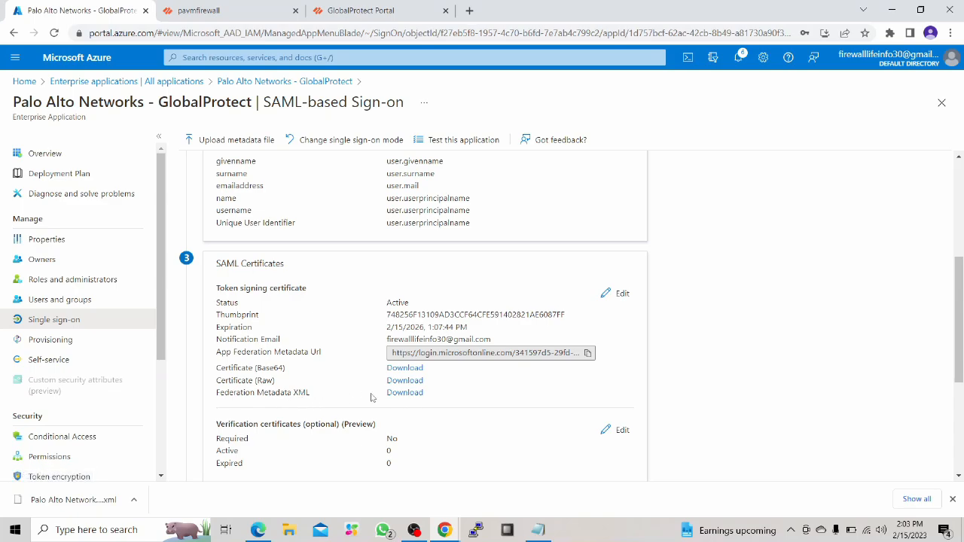
Review the XAML-PROFILE entry under the firewall's SAML Identity Provider server profiles.
{"action": "left_click", "coordinate": [226, 11]}
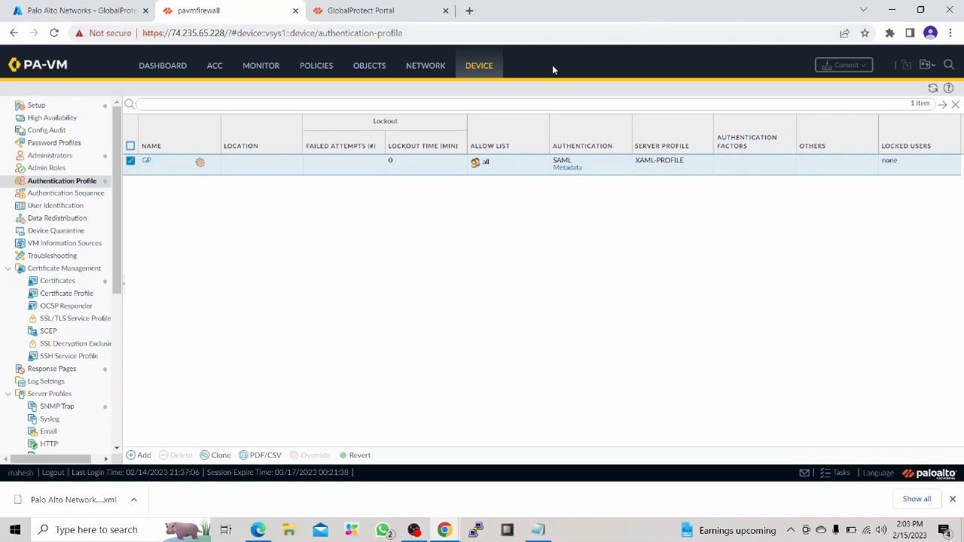
{"action": "scroll", "coordinate": [70, 377], "scroll_direction": "down", "scroll_amount": 3}
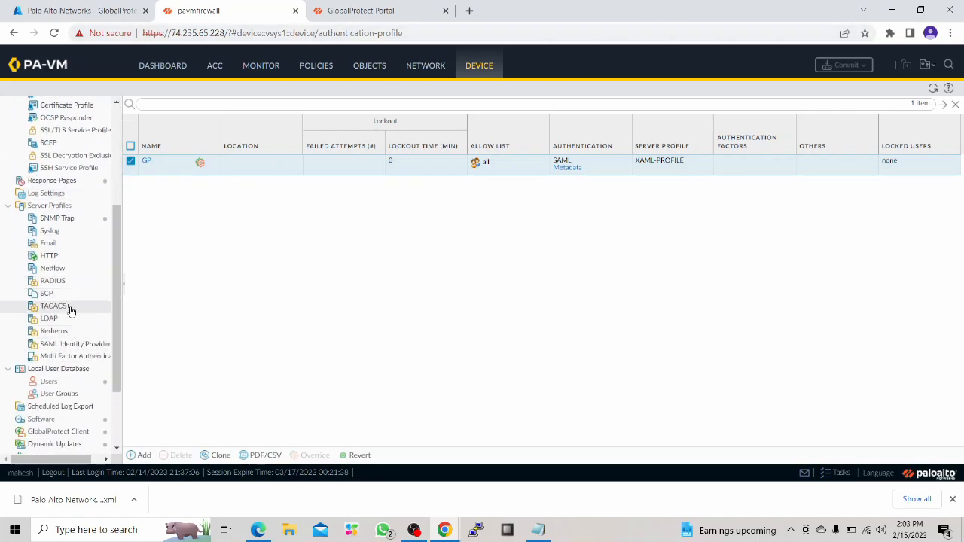
{"action": "left_click", "coordinate": [78, 343]}
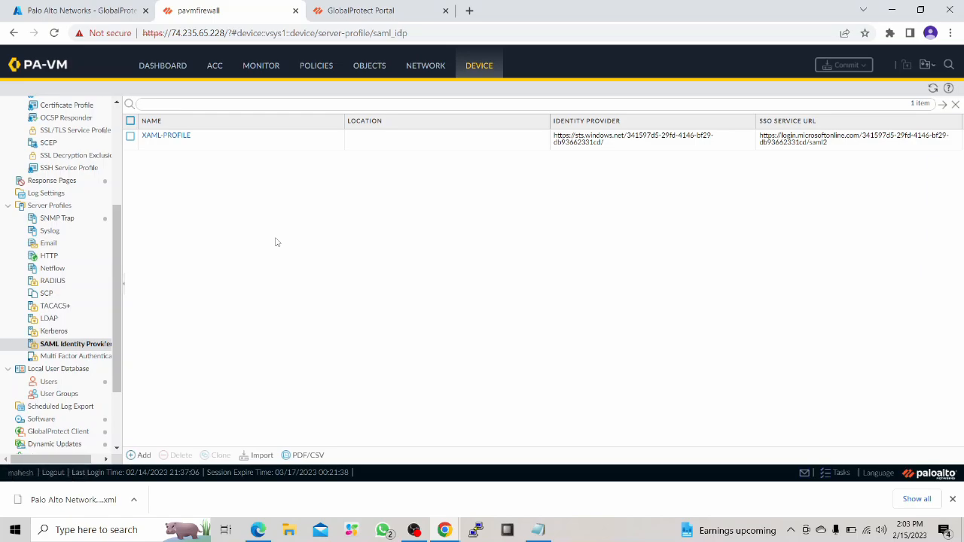
{"action": "scroll", "coordinate": [83, 249], "scroll_direction": "up", "scroll_amount": 3}
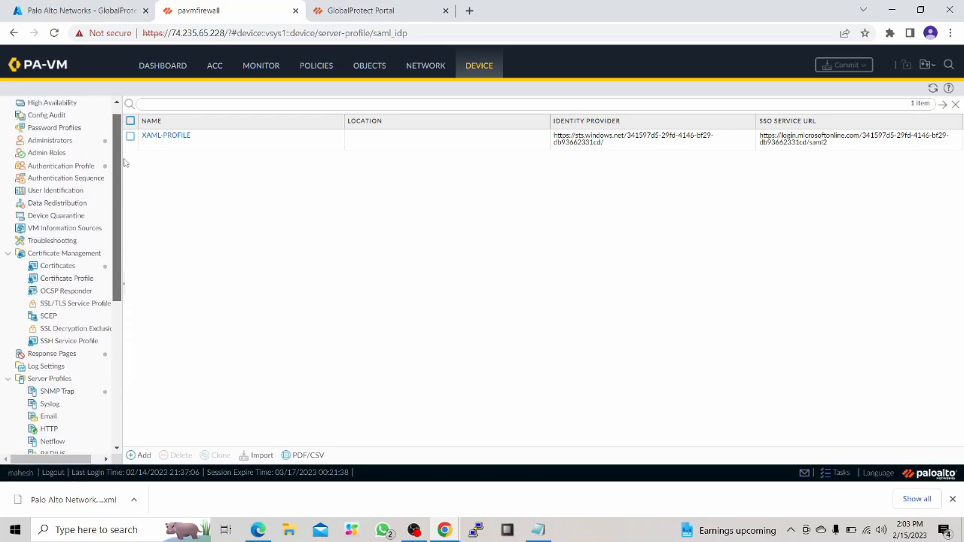
Inspect the GP authentication profile without changes, then bring up the SAML URL notes.
{"action": "left_click", "coordinate": [66, 173]}
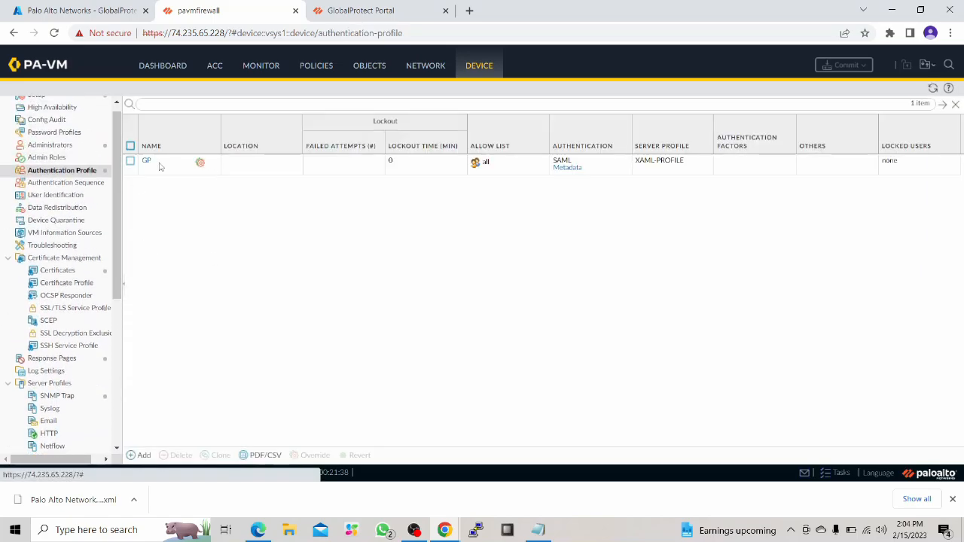
{"action": "left_click", "coordinate": [147, 161]}
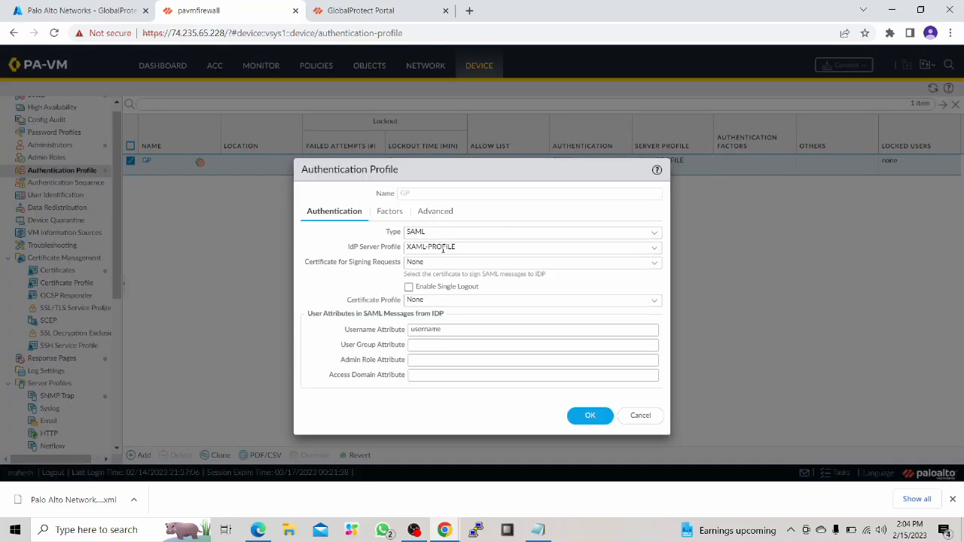
{"action": "left_click", "coordinate": [640, 415]}
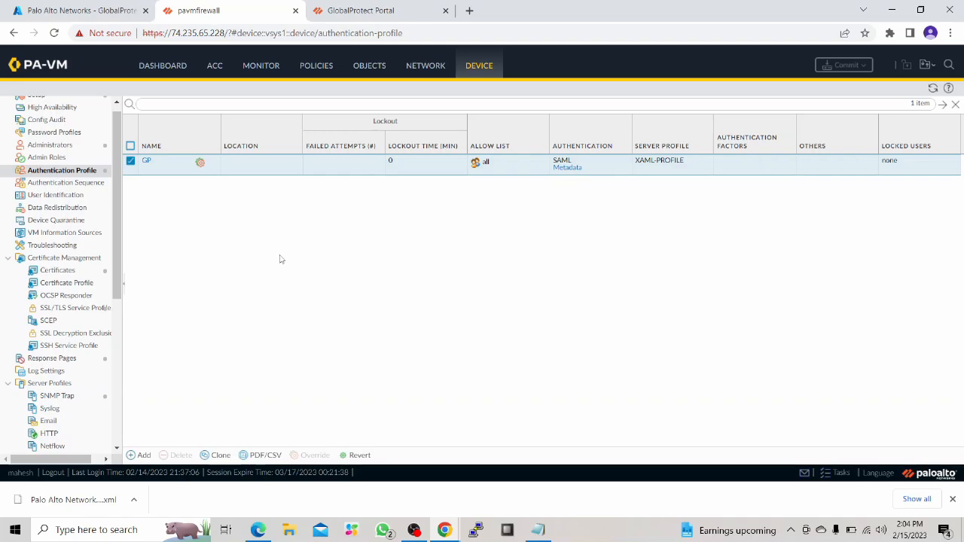
{"action": "left_click", "coordinate": [538, 529]}
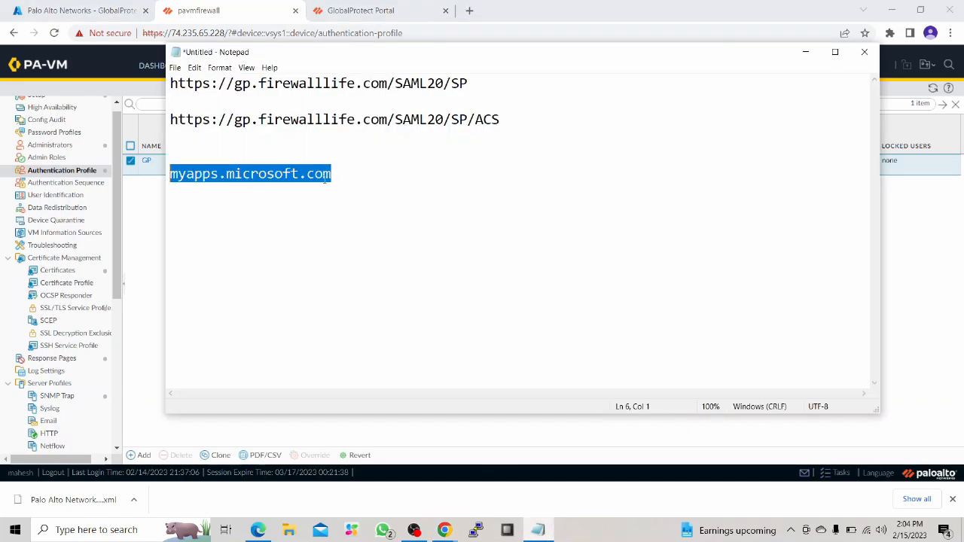
Go from the GlobalProtect SAML page to Azure Active Directory's Users list.
{"action": "left_click", "coordinate": [82, 8]}
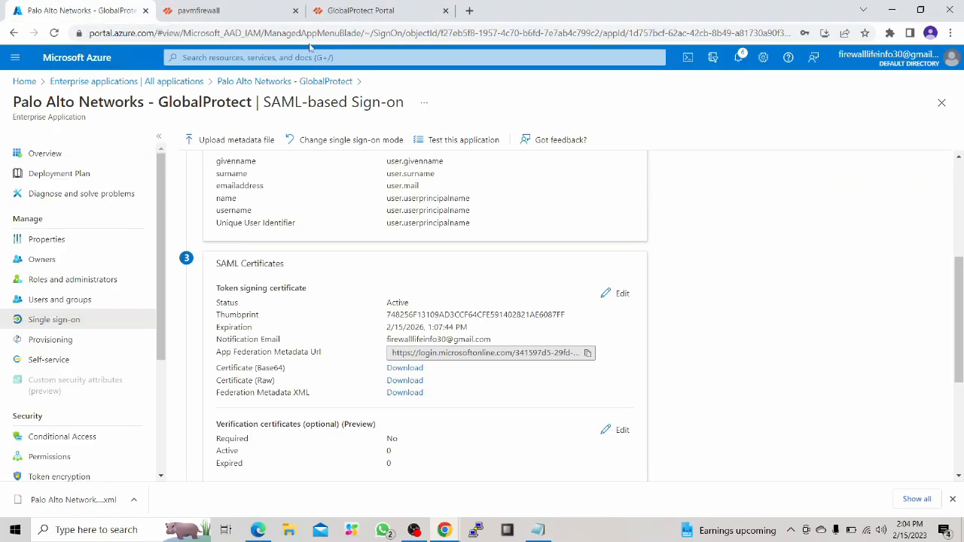
{"action": "left_click", "coordinate": [179, 61]}
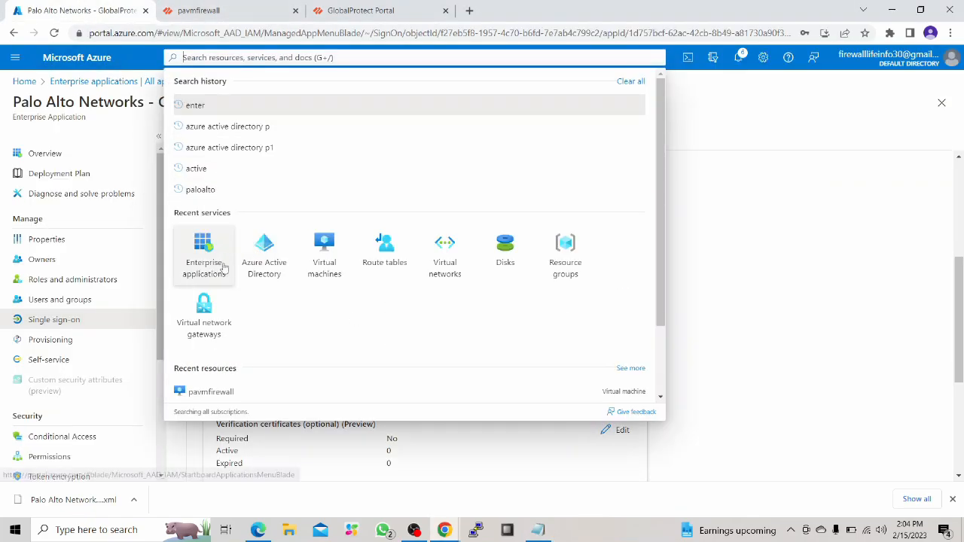
{"action": "left_click", "coordinate": [267, 270]}
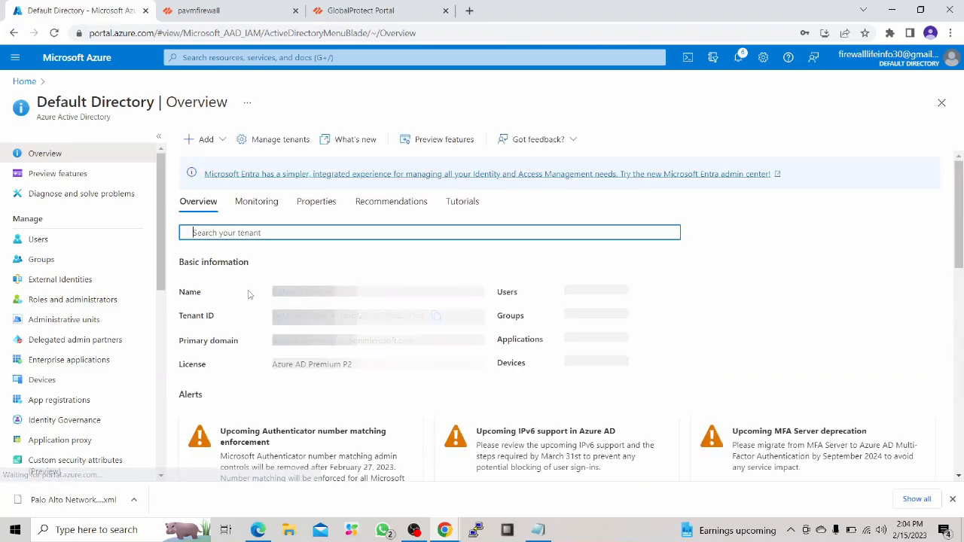
{"action": "left_click", "coordinate": [38, 240]}
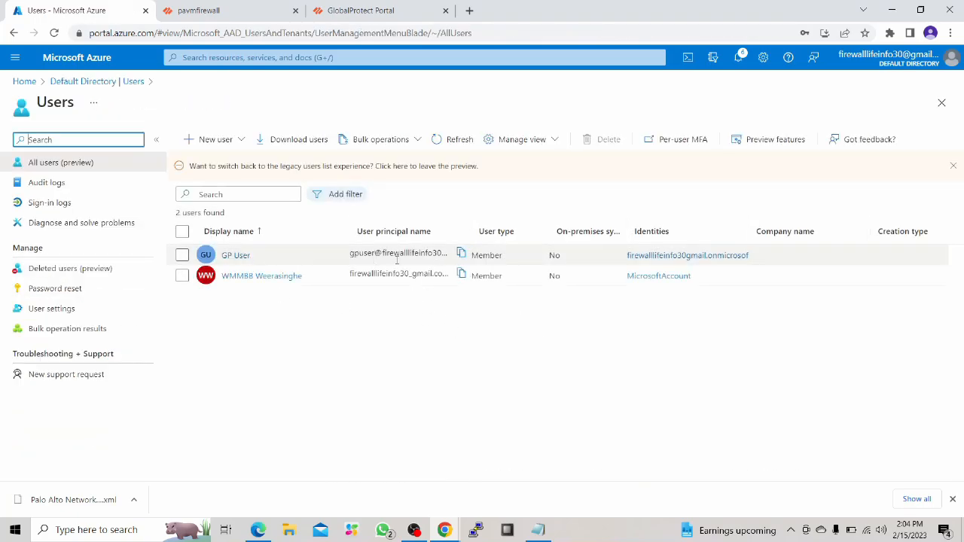
Check the SAML URL notes, then reopen Azure AD's All users list showing 2 users.
{"action": "left_click", "coordinate": [538, 529]}
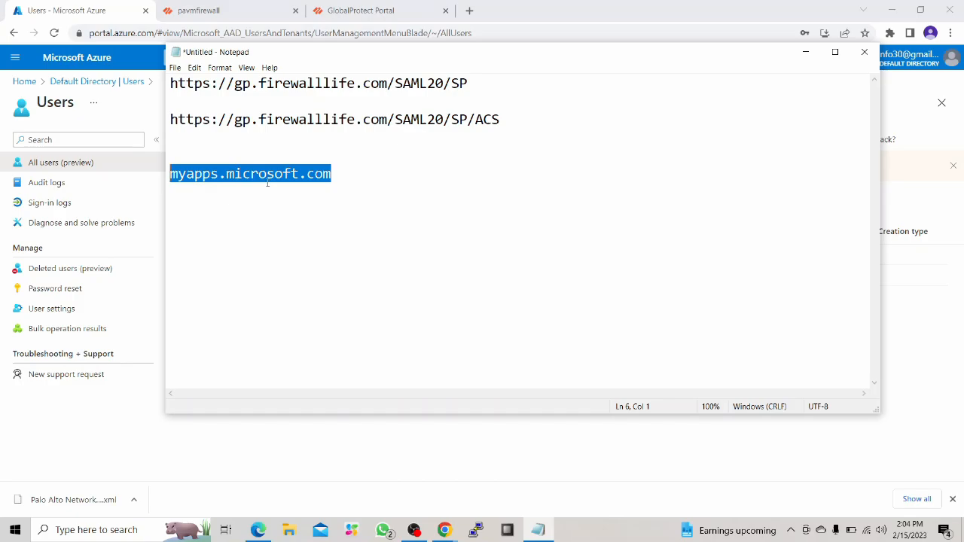
{"action": "left_click", "coordinate": [192, 446]}
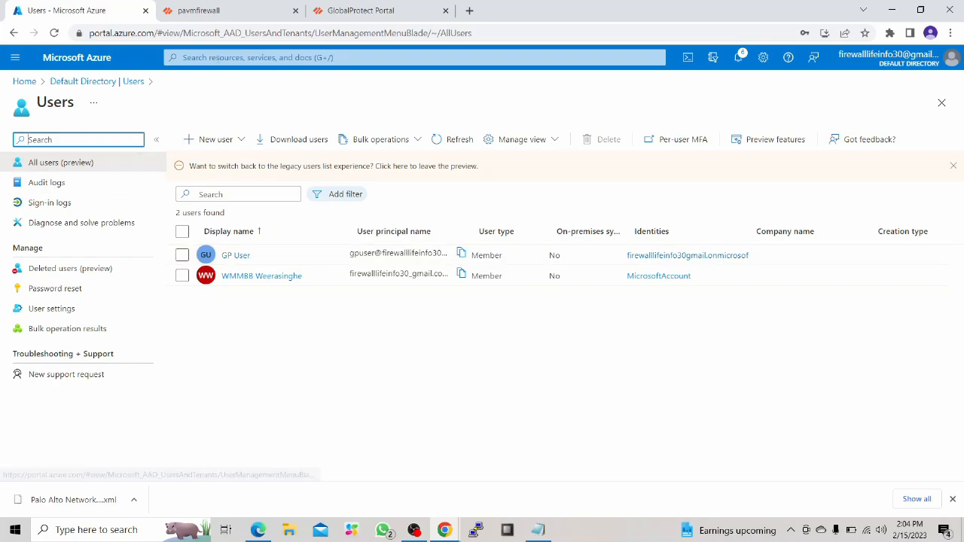
{"action": "left_click", "coordinate": [280, 58]}
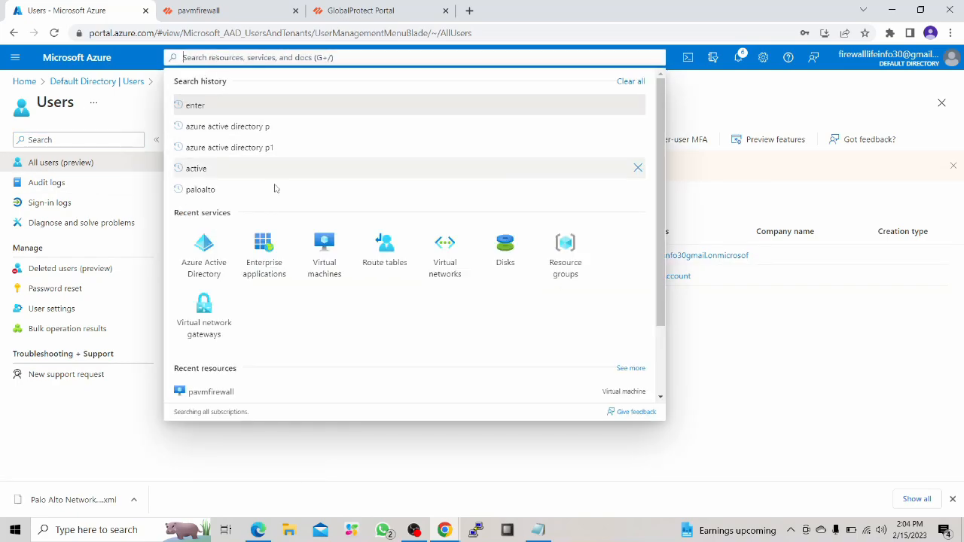
{"action": "left_click", "coordinate": [214, 269]}
{"action": "left_click", "coordinate": [45, 242]}
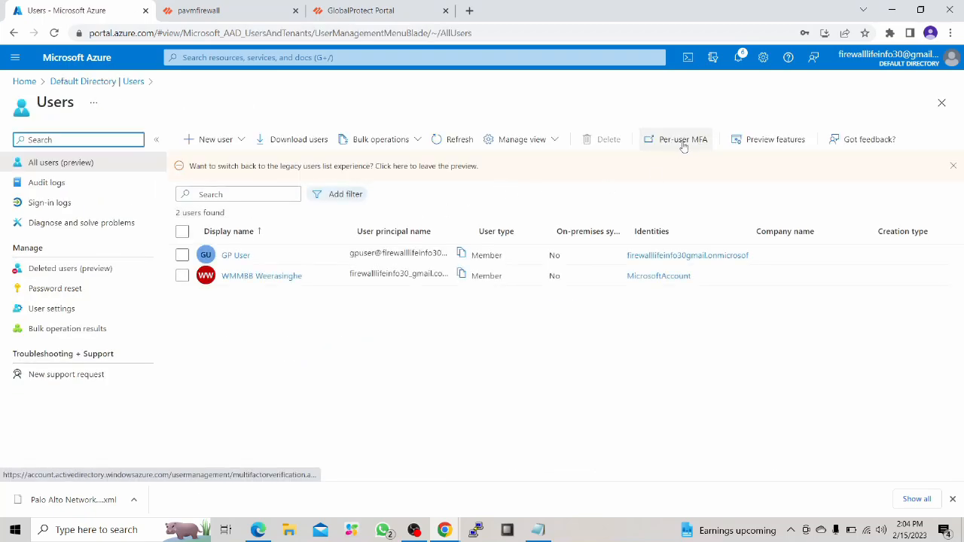
On the per-user MFA page, check GP User shows Enabled and the other account Disabled.
{"action": "left_click", "coordinate": [681, 142]}
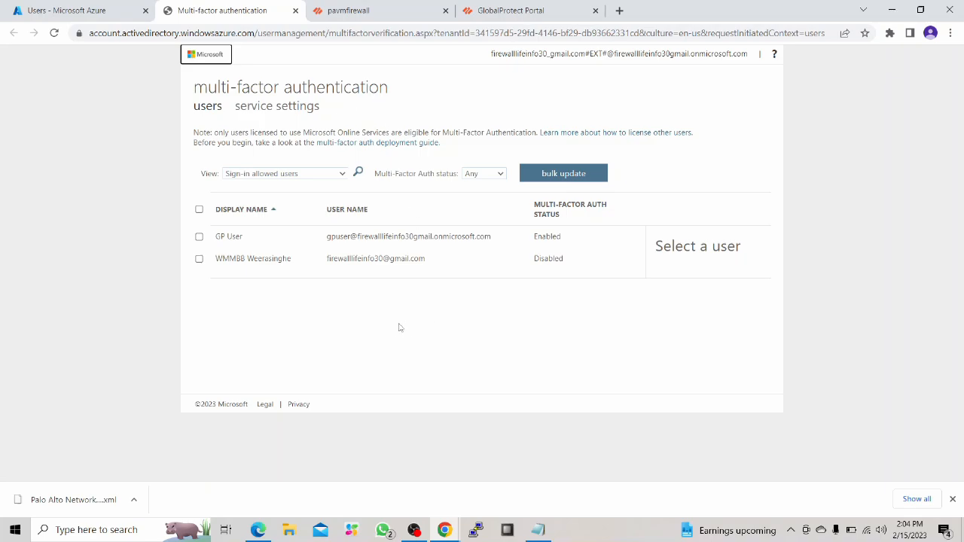
{"action": "left_click", "coordinate": [199, 237]}
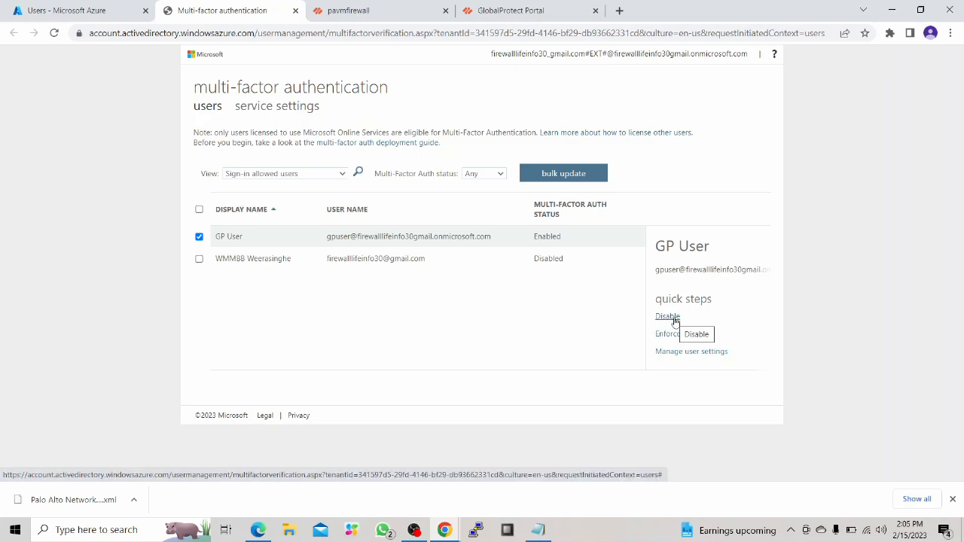
{"action": "left_click", "coordinate": [198, 237]}
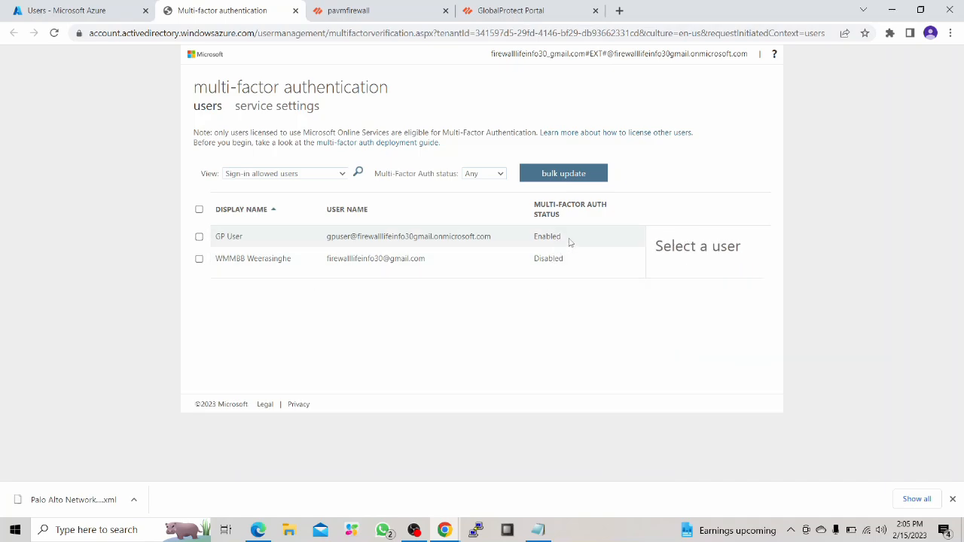
{"action": "left_click", "coordinate": [200, 259]}
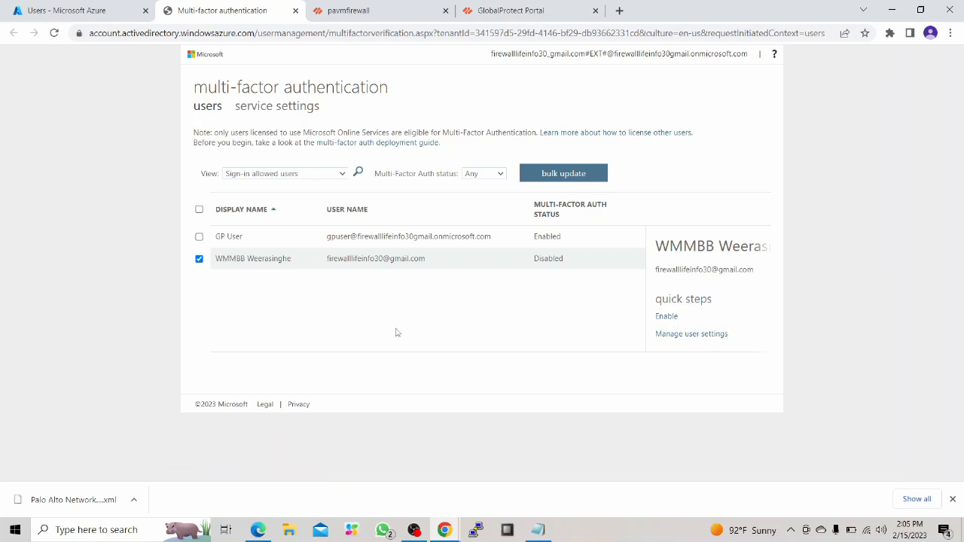
Load the copied portal login address in a new Incognito window, reaching the agent download page, then minimize it.
{"action": "left_click", "coordinate": [494, 9]}
{"action": "right_click", "coordinate": [233, 45]}
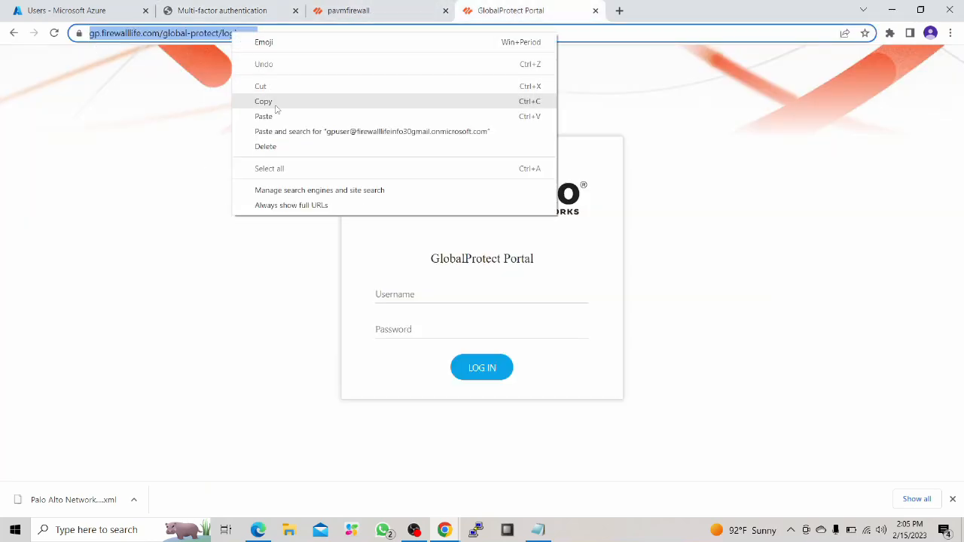
{"action": "left_click", "coordinate": [276, 100]}
{"action": "left_click", "coordinate": [949, 33]}
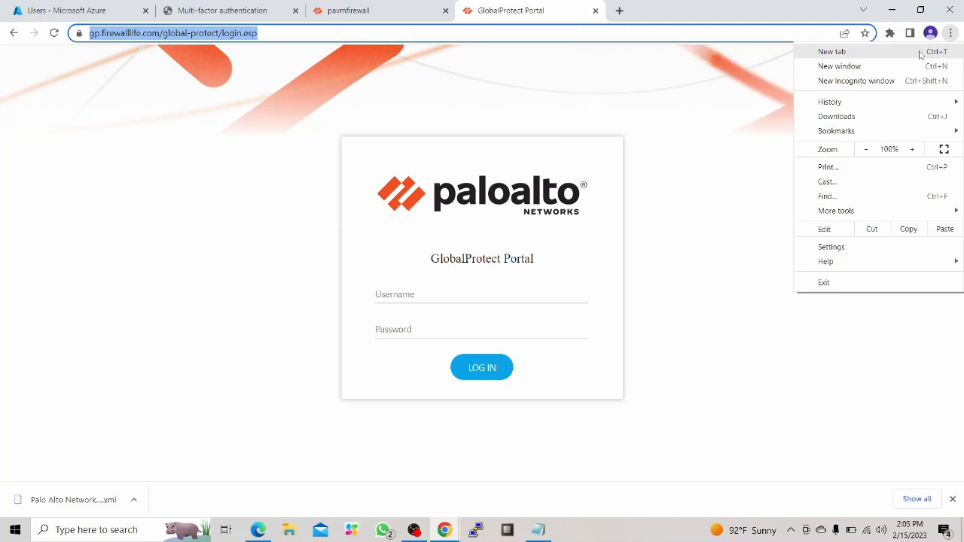
{"action": "left_click", "coordinate": [890, 78]}
{"action": "right_click", "coordinate": [108, 36]}
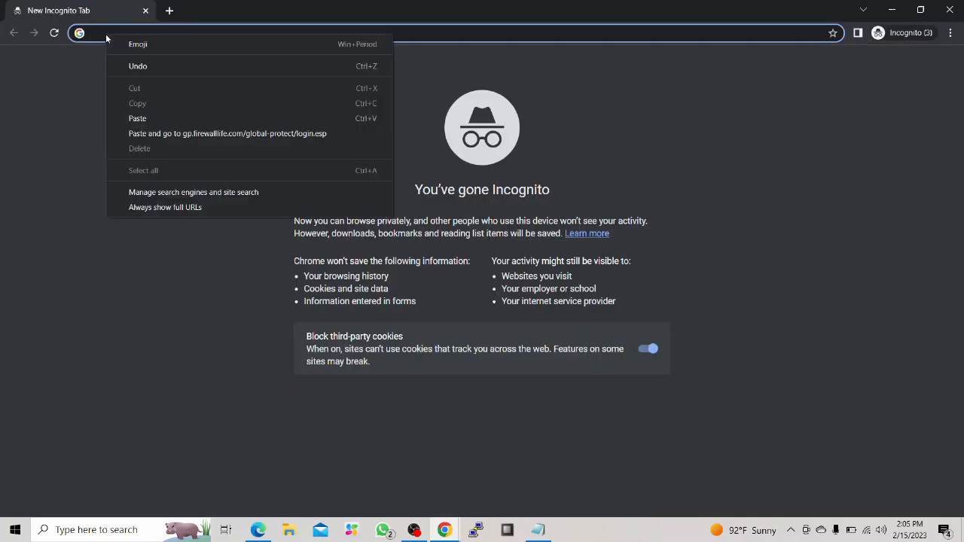
{"action": "left_click", "coordinate": [182, 132]}
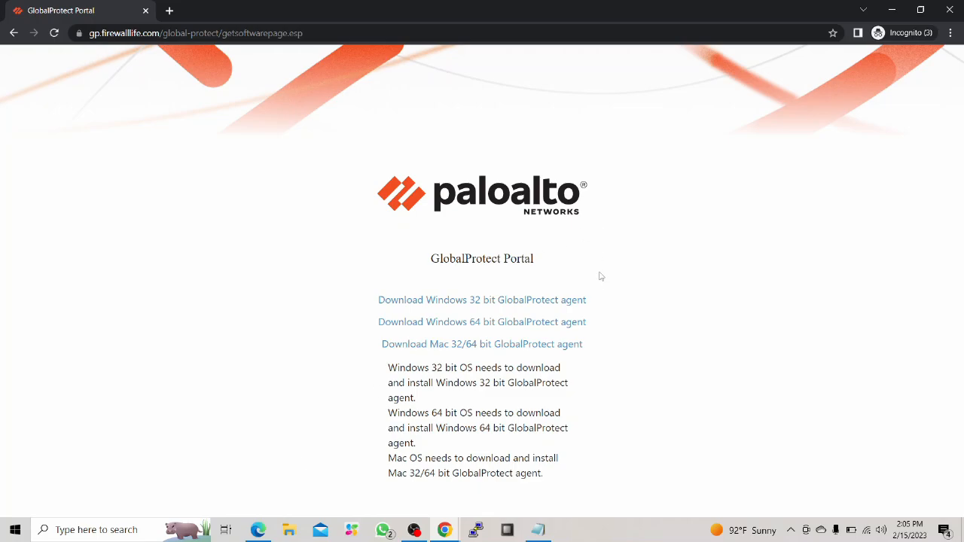
{"action": "left_click", "coordinate": [892, 10]}
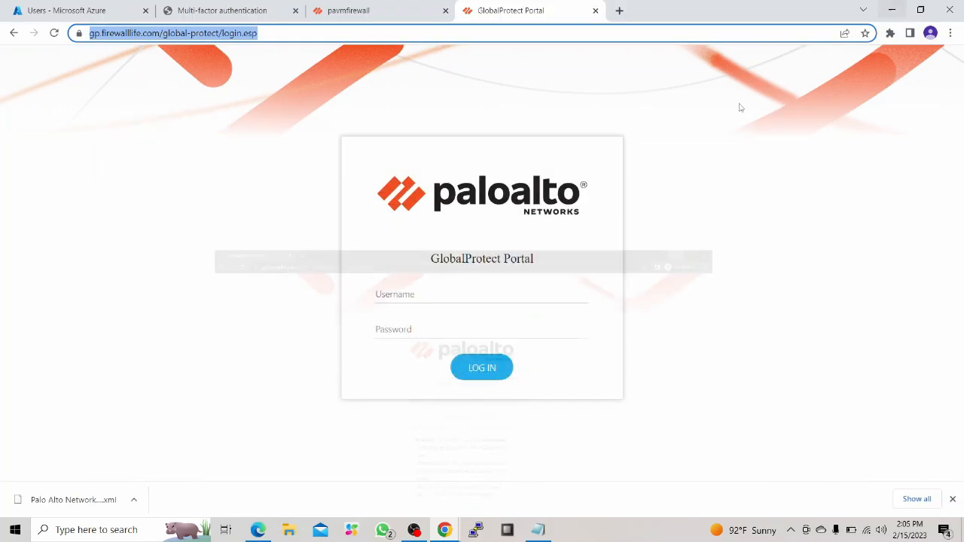